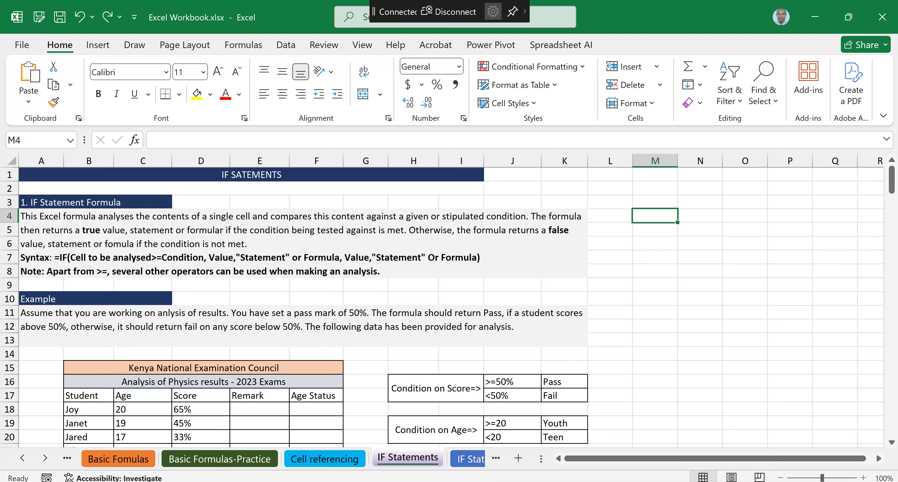
# - Review the IF statement example's instructions, the Physics results table with its Remark and Age Status columns, and the score and age conditions
pyautogui.scroll(-1, 286, 321)
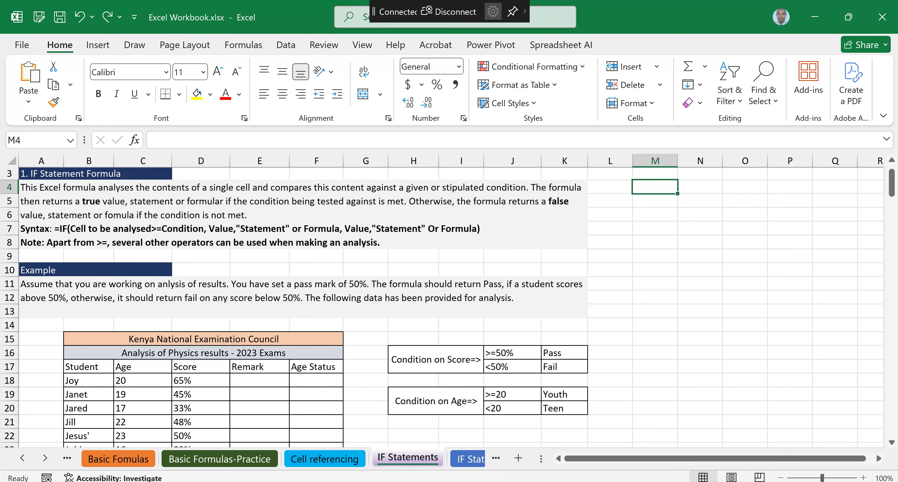
pyautogui.click(303, 298)
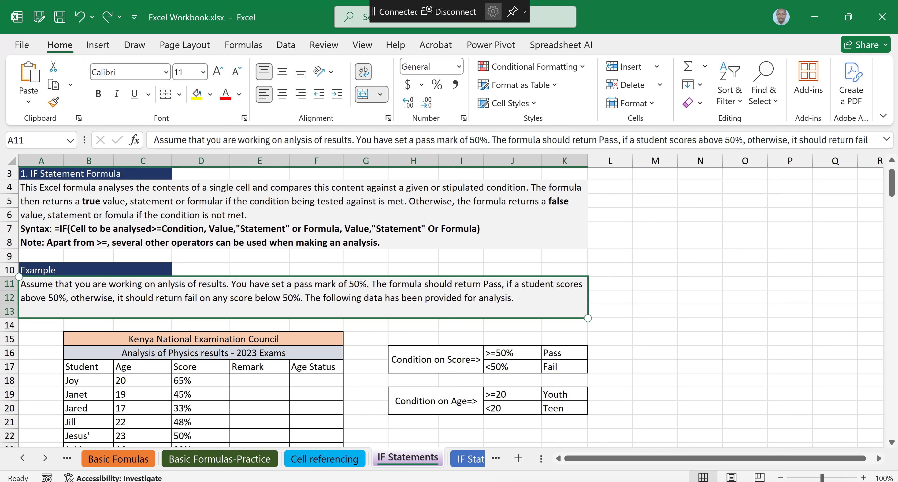
pyautogui.scroll(-1, 296, 305)
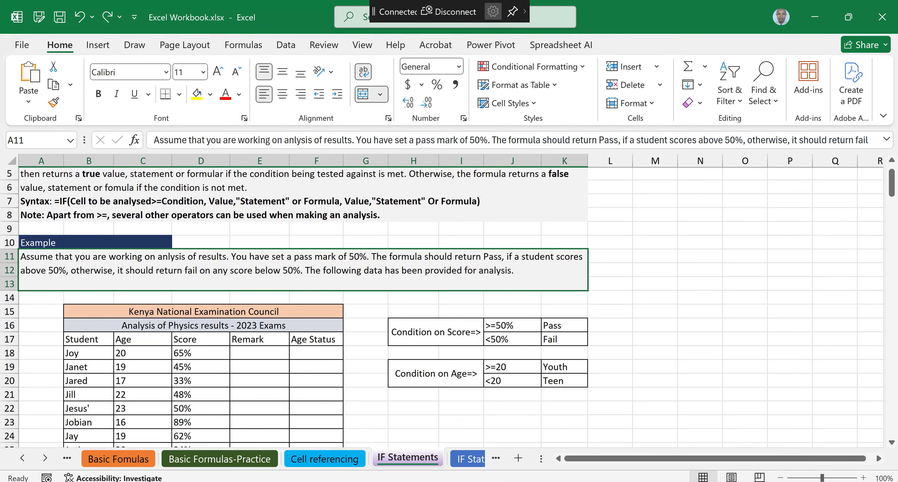
pyautogui.scroll(-2, 447, 303)
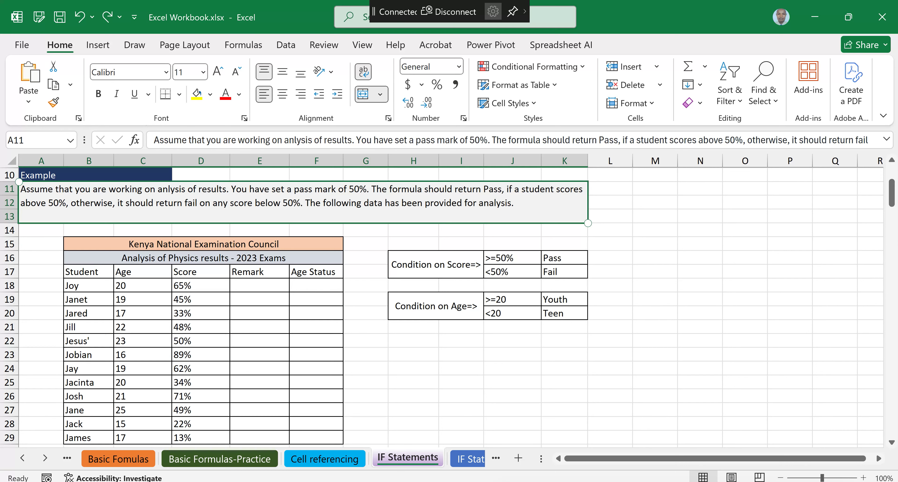
pyautogui.scroll(1, 442, 307)
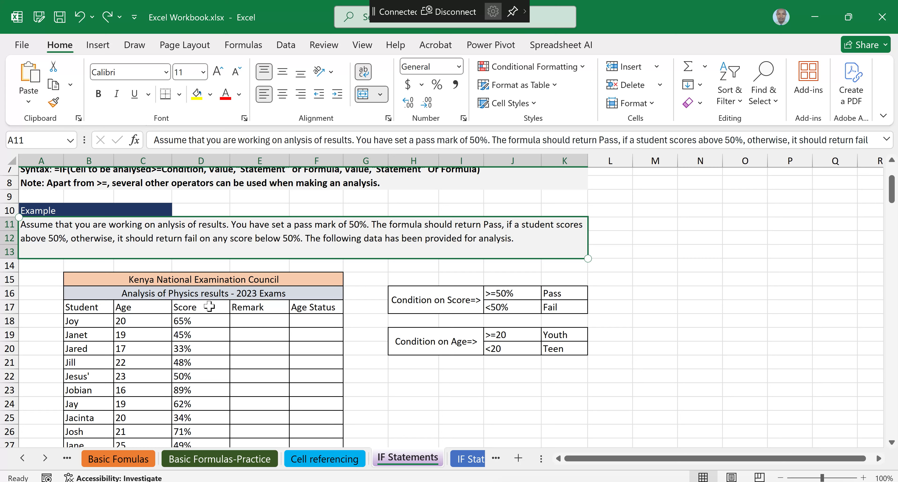
pyautogui.click(250, 307)
pyautogui.click(311, 307)
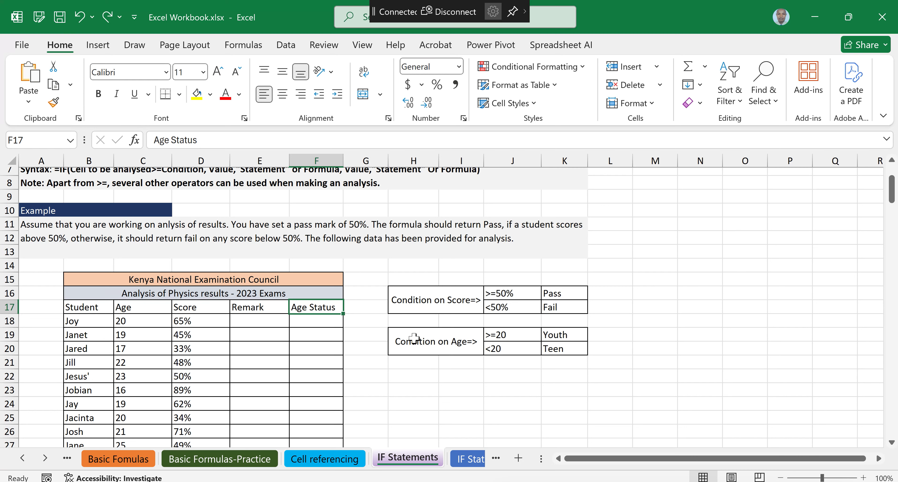
# - Begin an IF formula in Remark cell E18 with the logical test D18>=50%
pyautogui.click(258, 318)
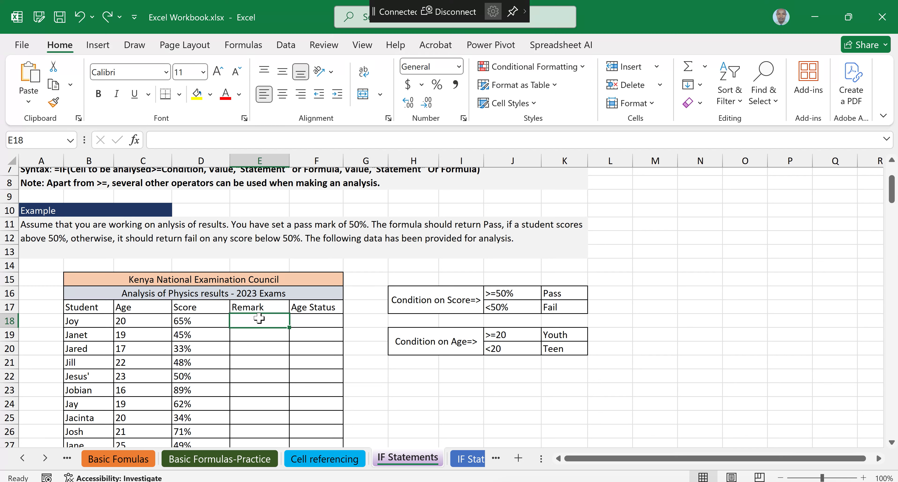
pyautogui.write('=')
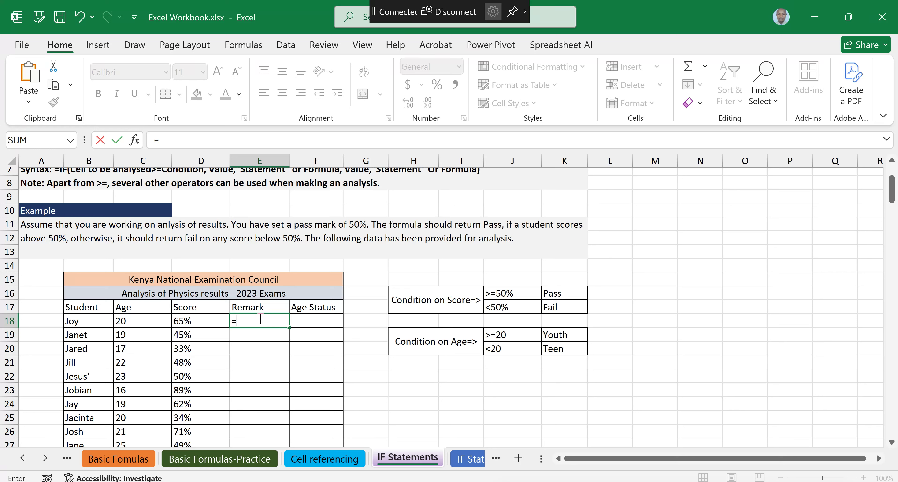
pyautogui.write('IF')
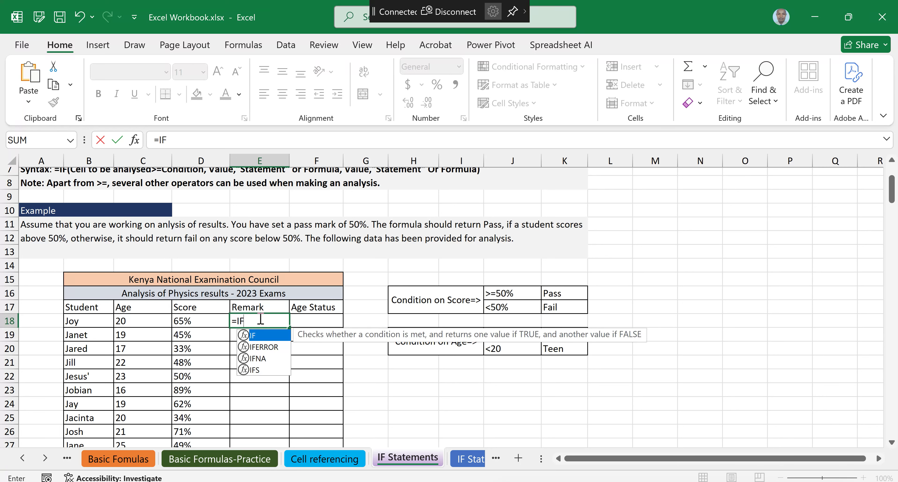
pyautogui.write('(')
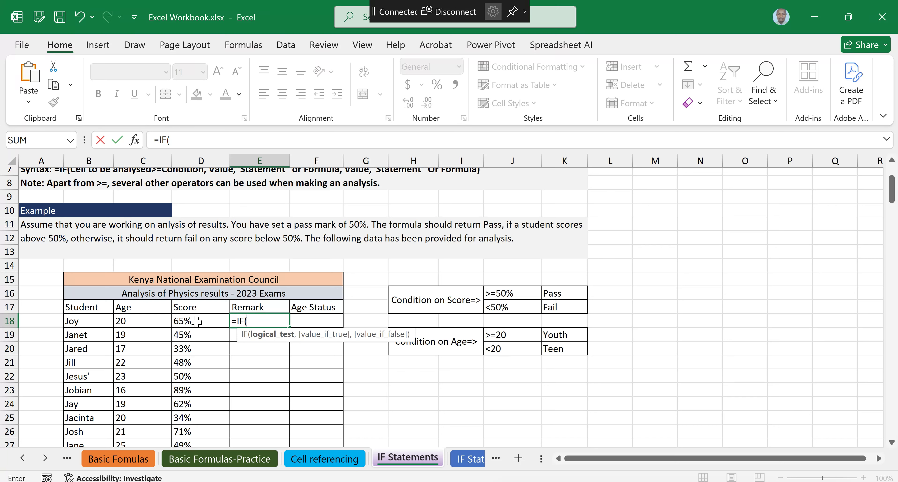
pyautogui.click(197, 321)
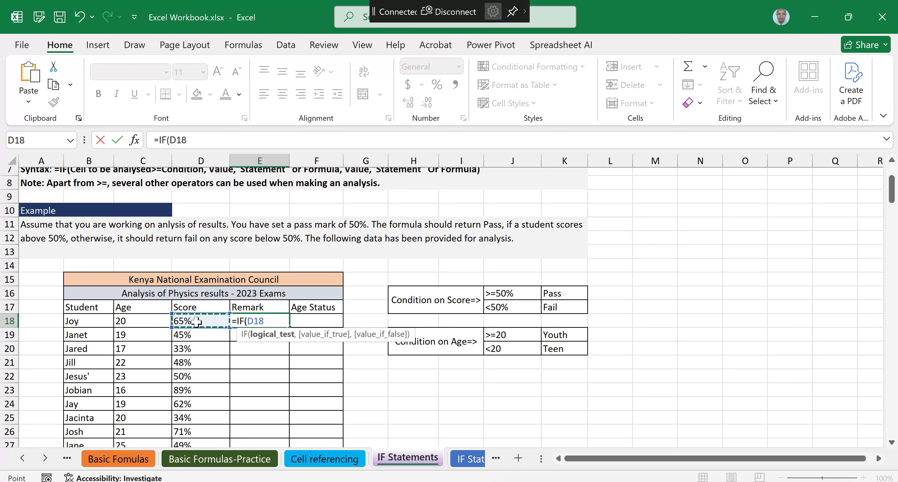
pyautogui.write('>=')
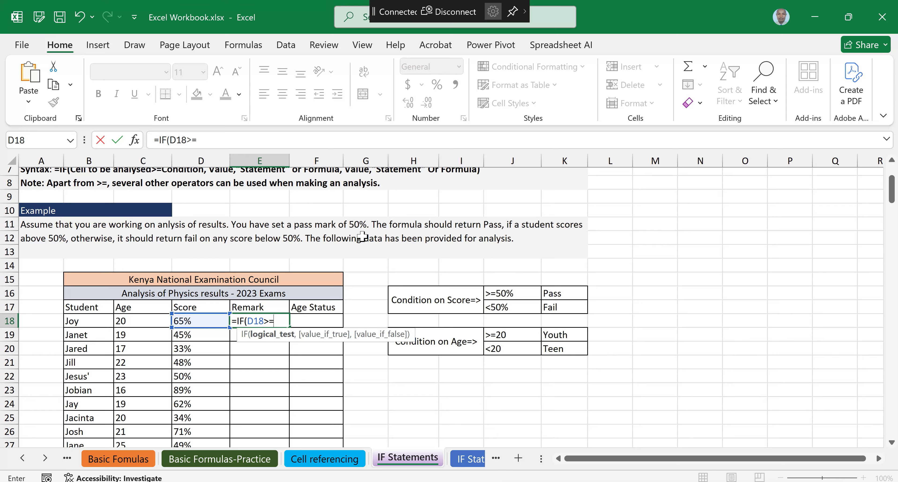
pyautogui.write('50%')
pyautogui.write(',')
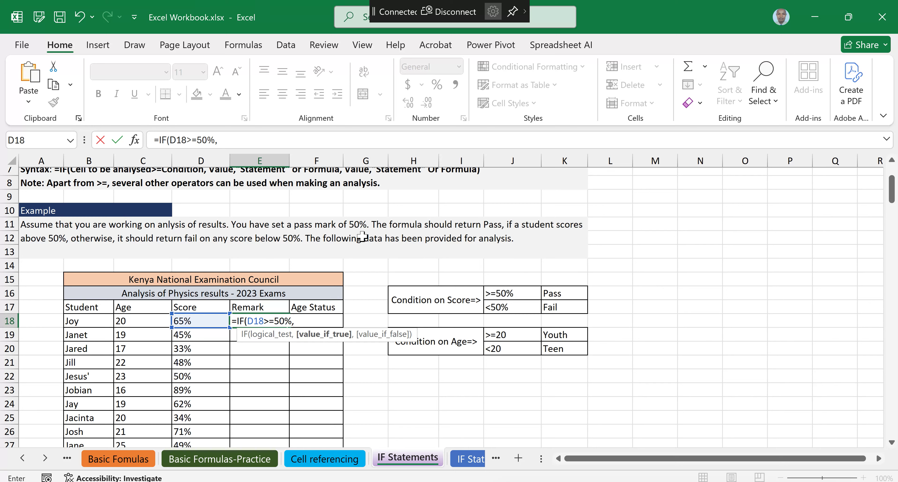
# - Complete the E18 formula with "Pass" as the true value and "Fail" as the false value, and commit it
pyautogui.scroll(2, 271, 225)
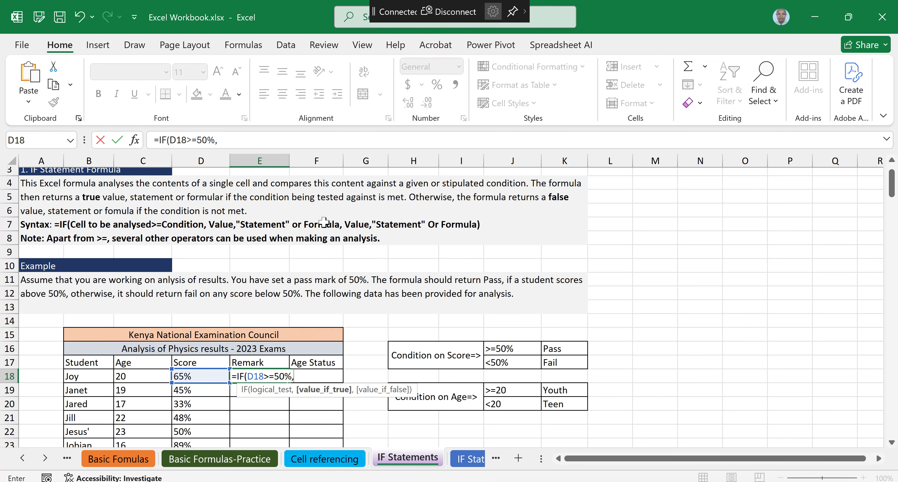
pyautogui.scroll(-1, 433, 378)
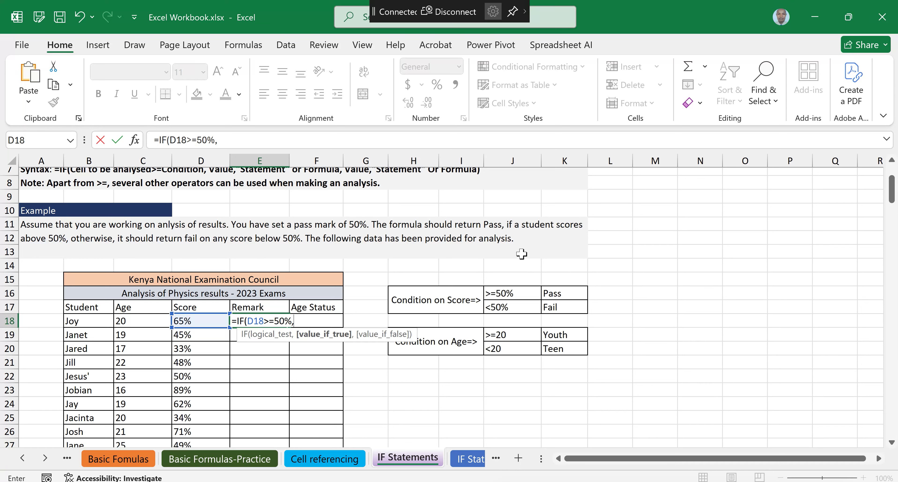
pyautogui.write('@')
pyautogui.press('BackSpace')
pyautogui.write('@')
pyautogui.press('BackSpace')
pyautogui.write('@')
pyautogui.press('BackSpace')
pyautogui.write('Pass"')
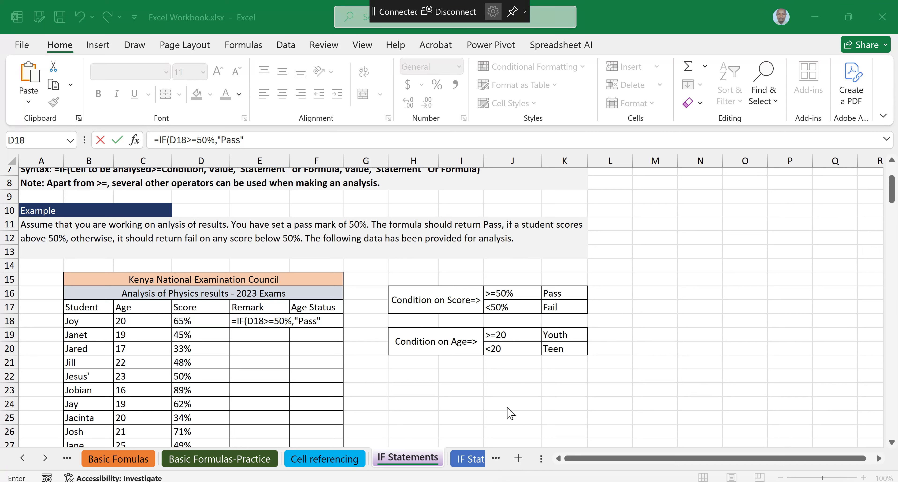
pyautogui.click(332, 319)
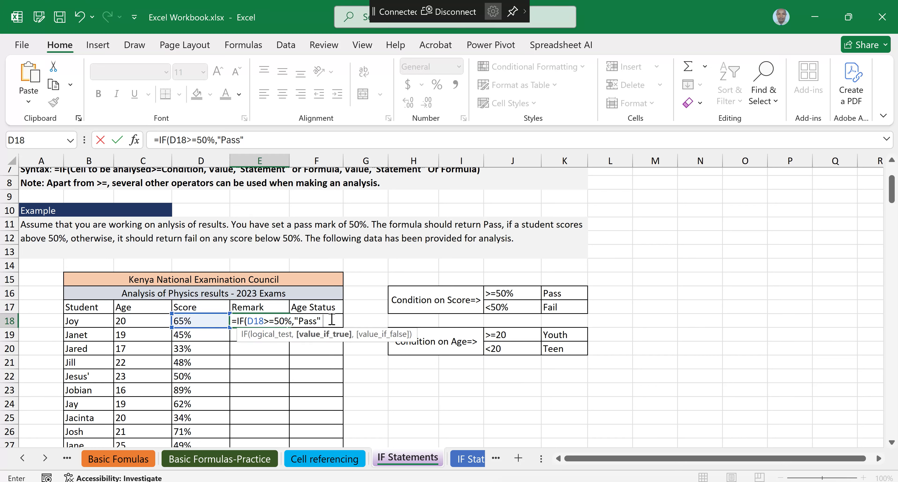
pyautogui.write(',')
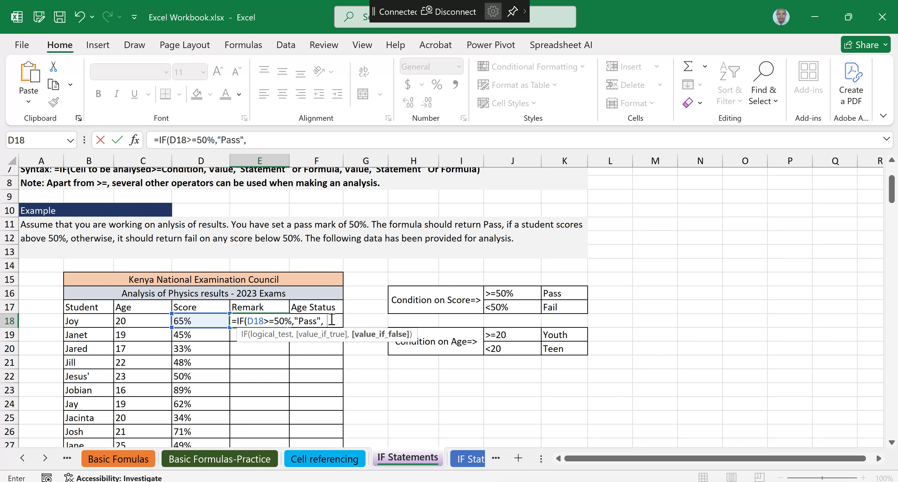
pyautogui.write('"Fail")')
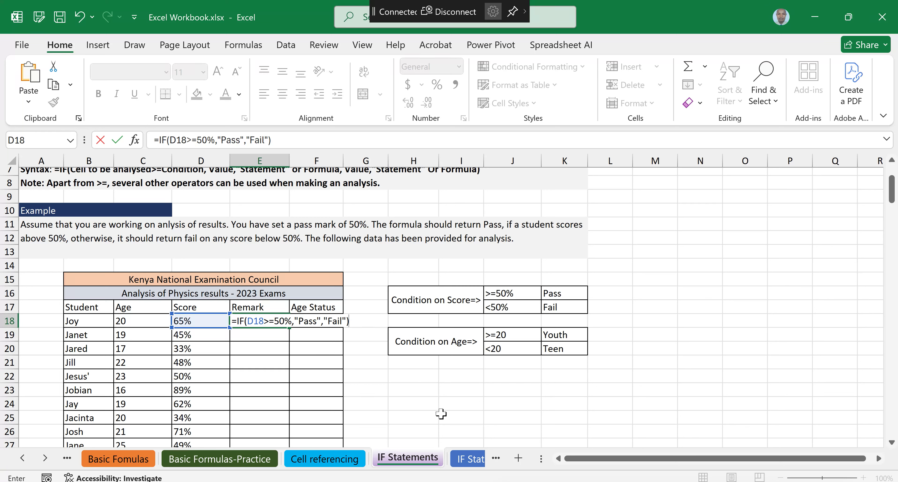
pyautogui.press('Escape')
pyautogui.hotkey('ctrl', 'Return')
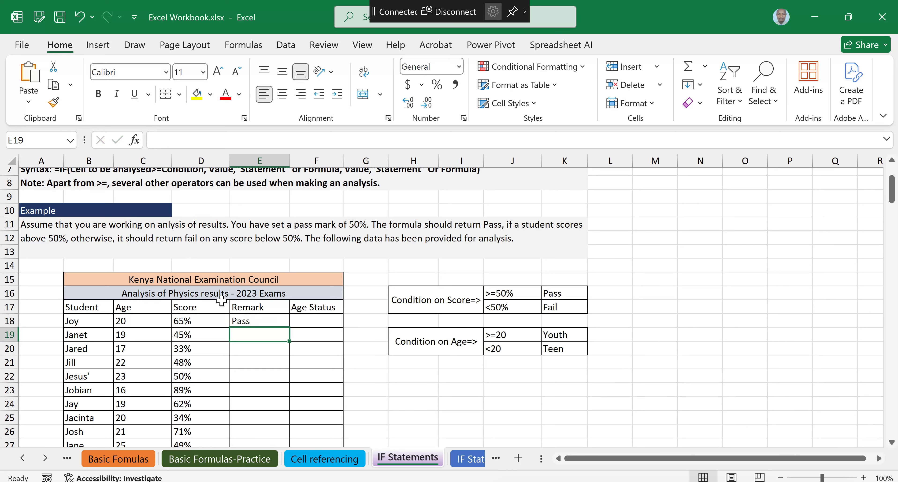
# - Check the formula in E18 and fill it down the Remark column to E29
pyautogui.doubleClick(249, 320)
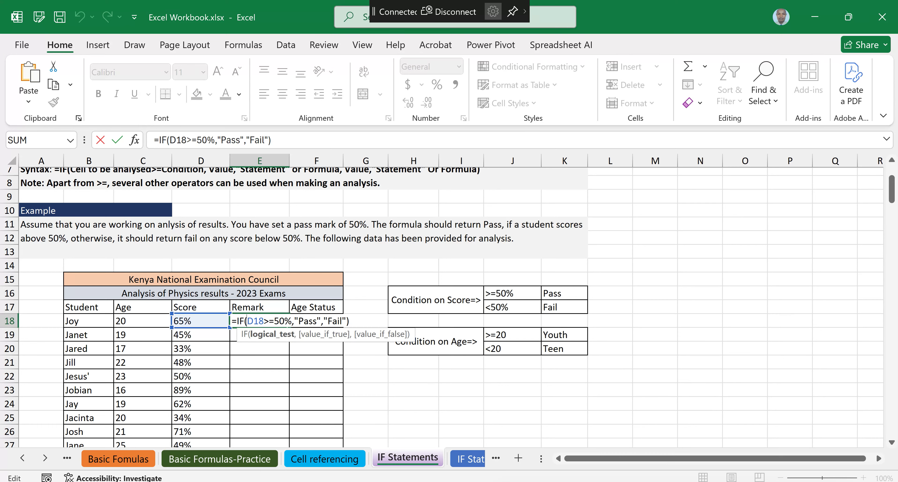
pyautogui.press('Escape')
pyautogui.scroll(-1, 424, 364)
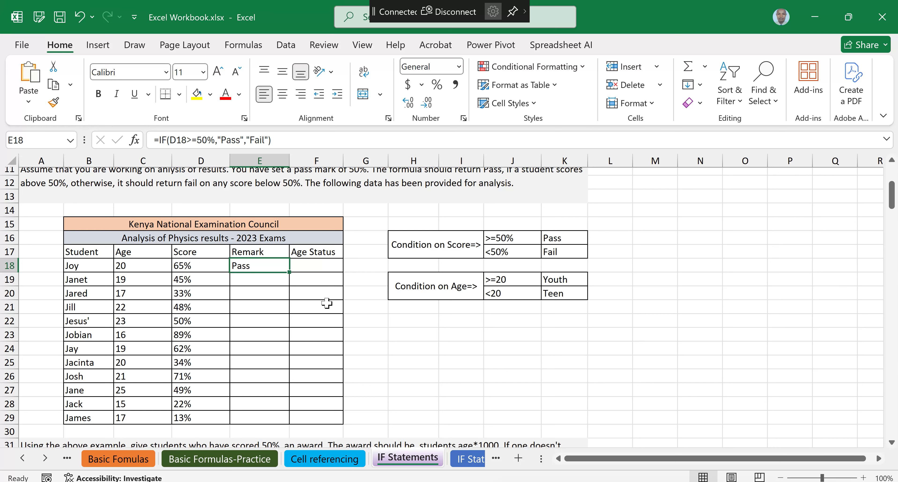
pyautogui.moveTo(289, 271); pyautogui.dragTo(290, 420)
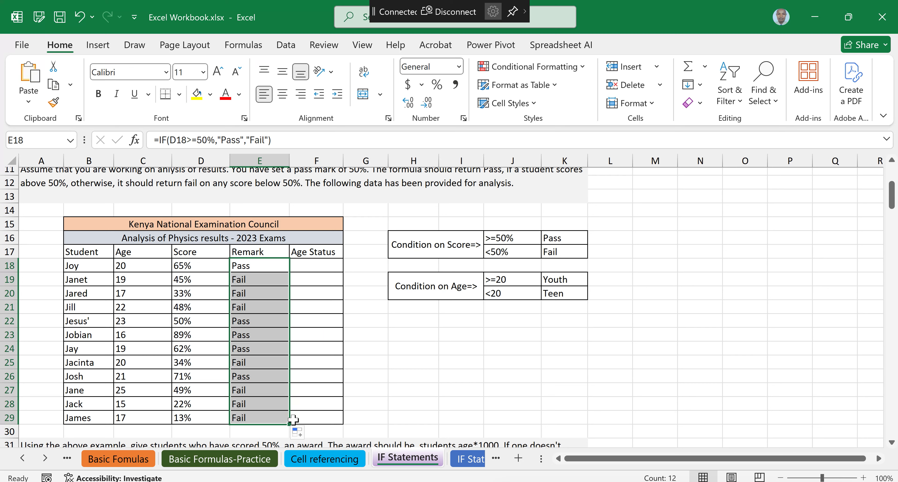
# - Enter =IF(C18>=20,"Youth","Teen") in F18 and fill it down the Age Status column to F29
pyautogui.click(316, 265)
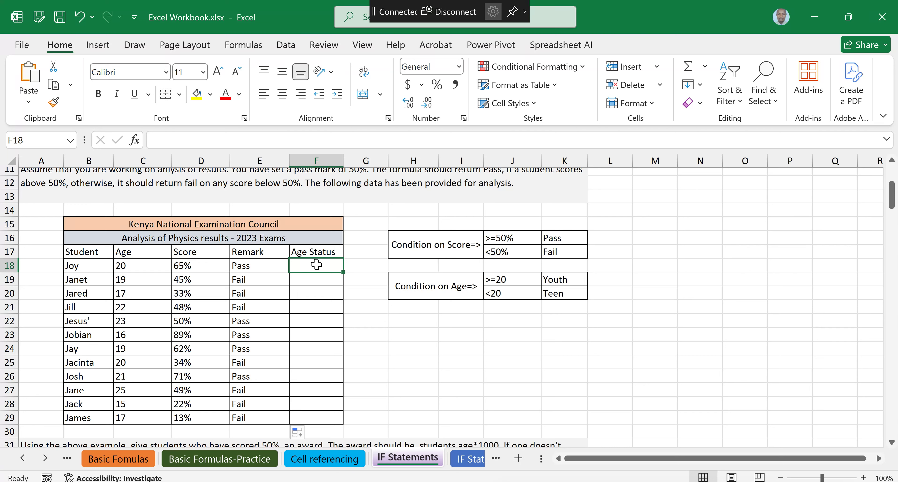
pyautogui.write('=')
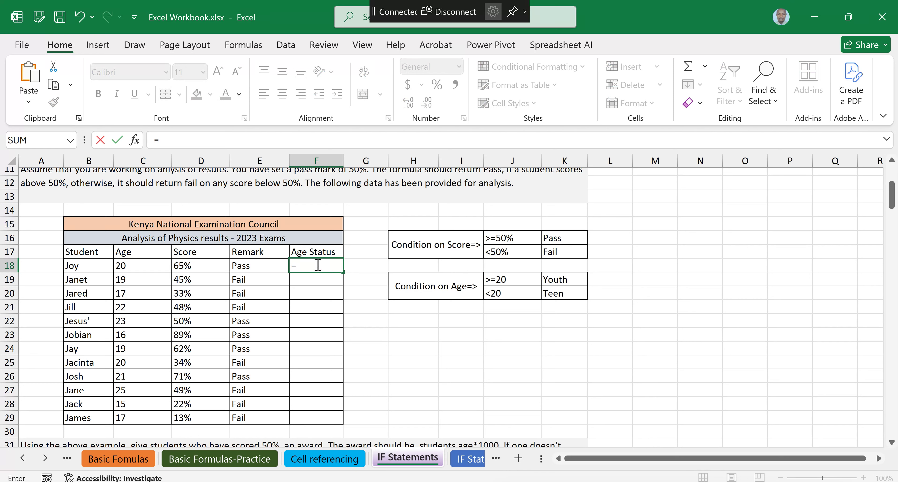
pyautogui.write('IF')
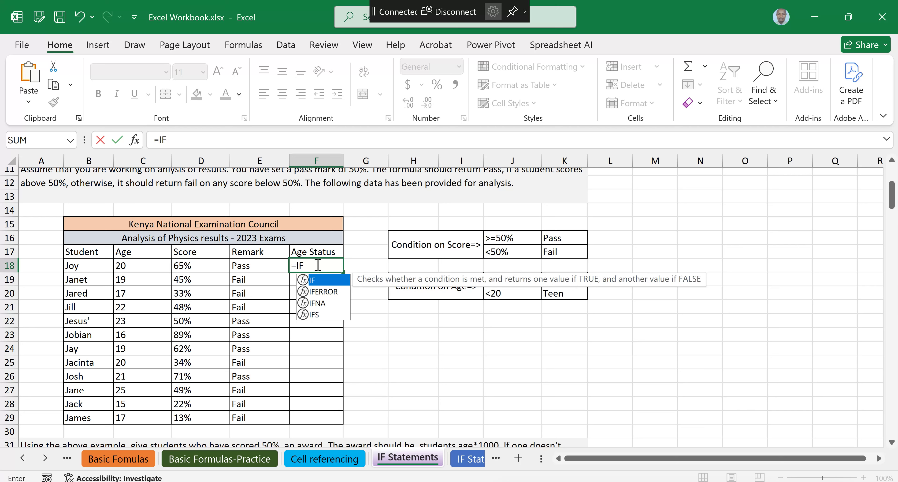
pyautogui.write('(')
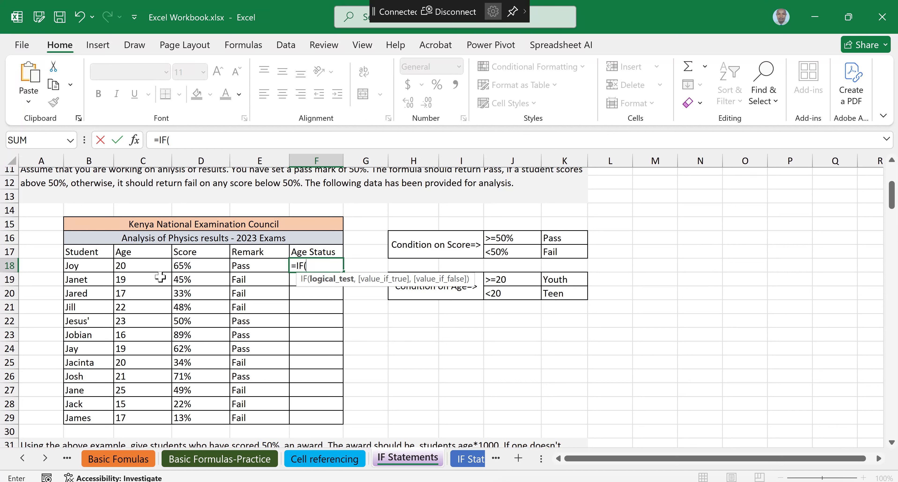
pyautogui.click(144, 265)
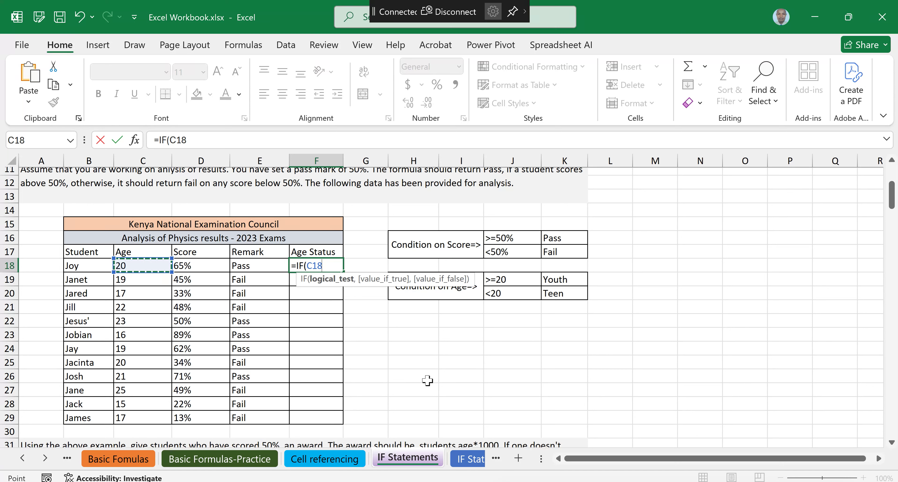
pyautogui.write('>=')
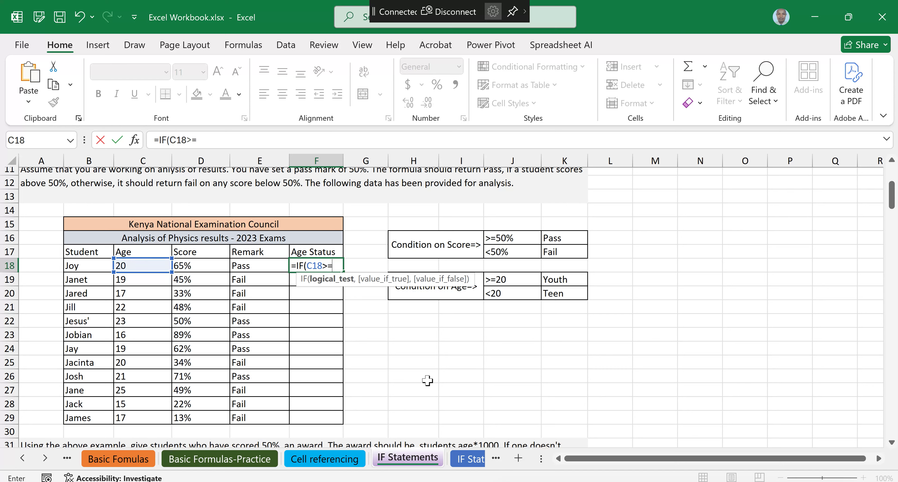
pyautogui.write('20,')
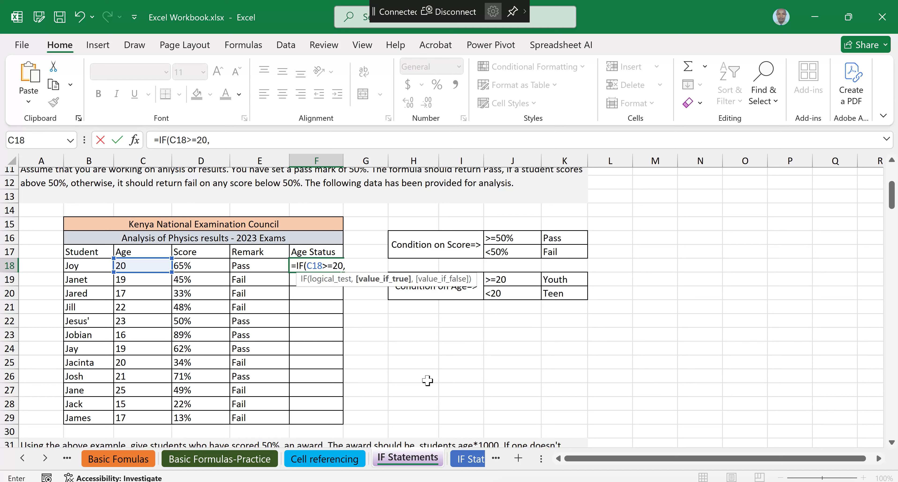
pyautogui.write('"Youth",')
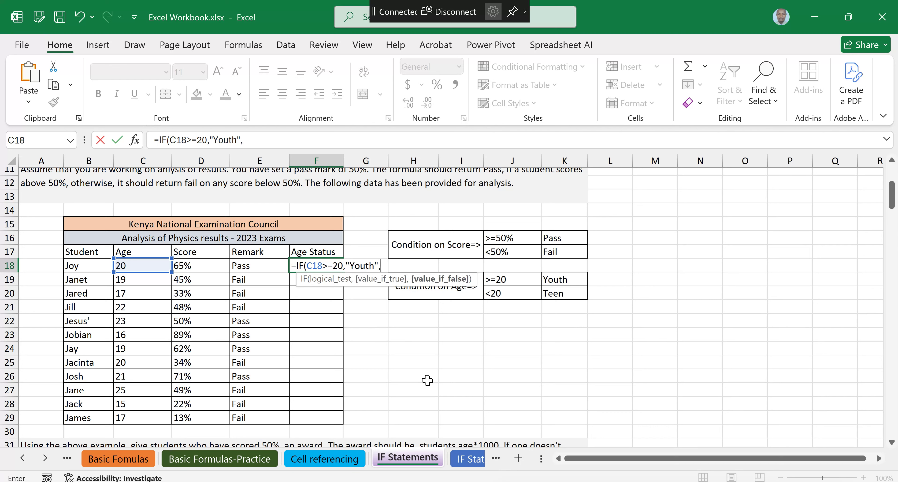
pyautogui.write('"Teen")')
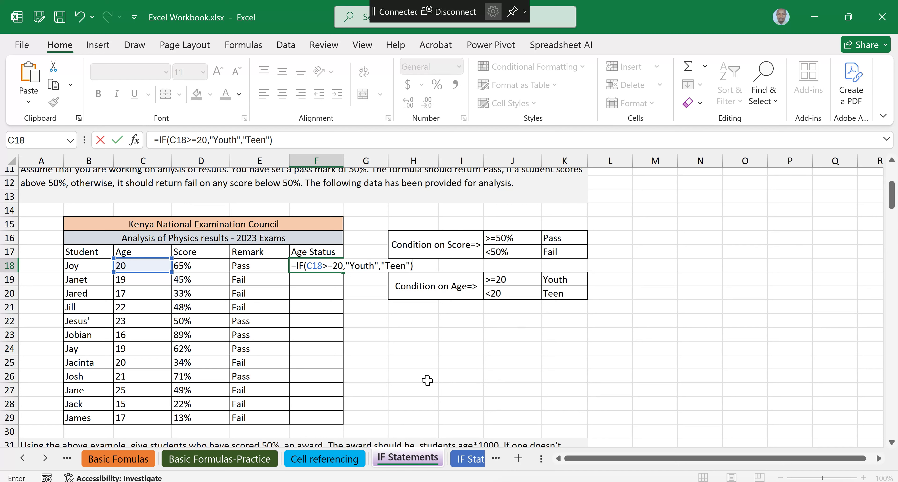
pyautogui.hotkey('ctrl', 'Return')
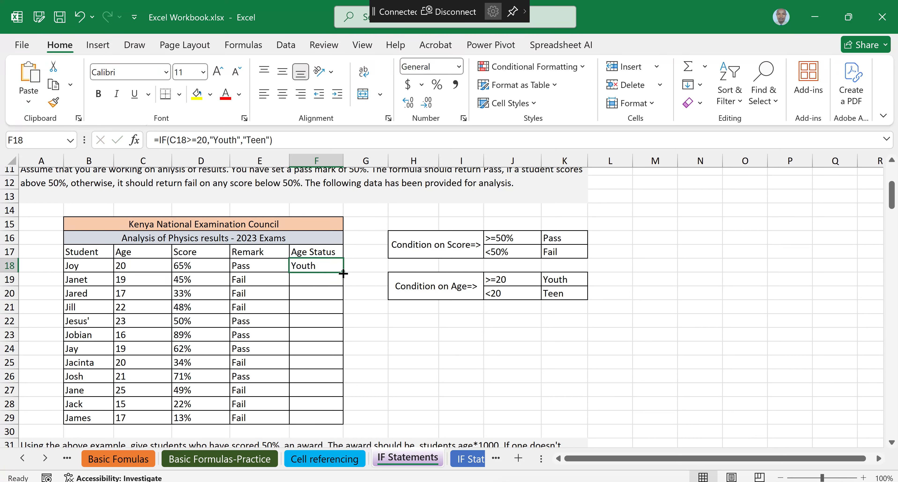
pyautogui.moveTo(345, 274); pyautogui.dragTo(337, 423)
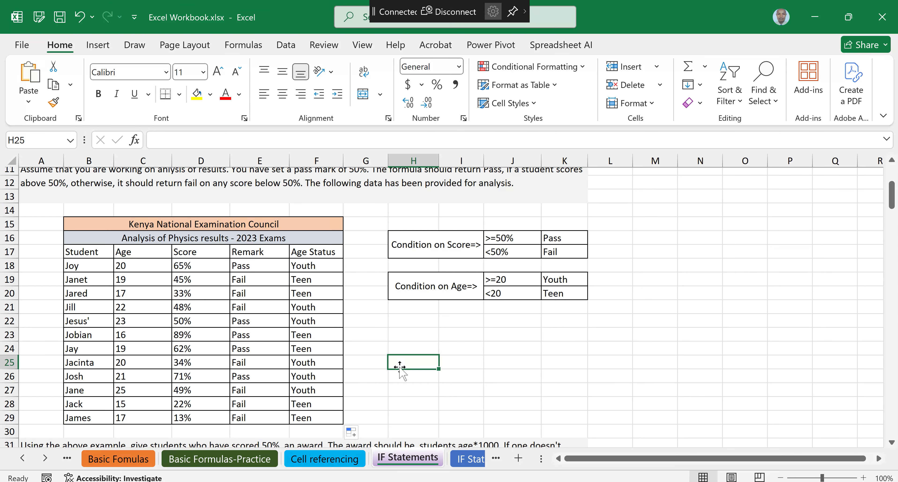
pyautogui.scroll(-1, 400, 366)
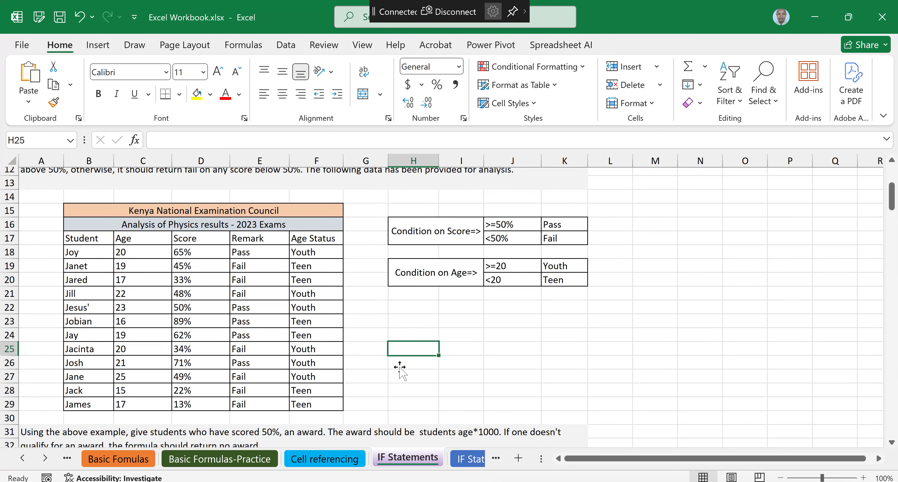
# - Review the award exercise below the completed Physics results, including its instructions, empty Award column and award condition table
pyautogui.scroll(1, 400, 366)
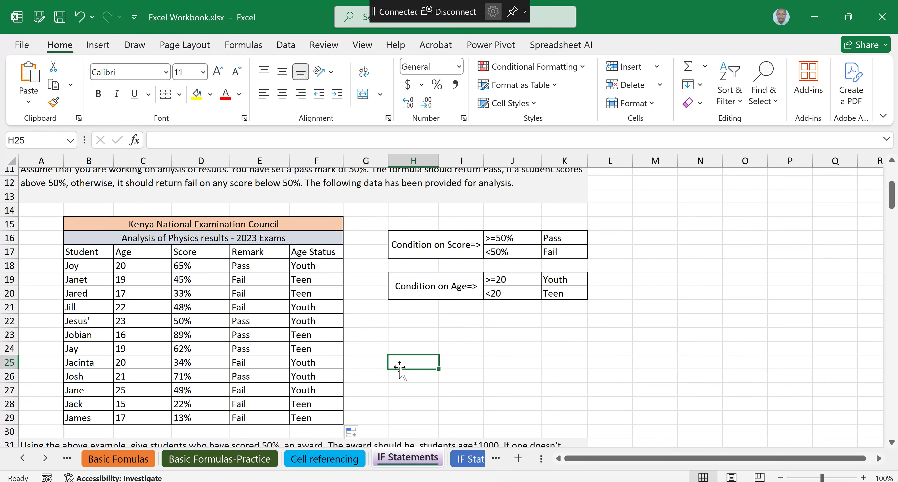
pyautogui.scroll(-3, 400, 366)
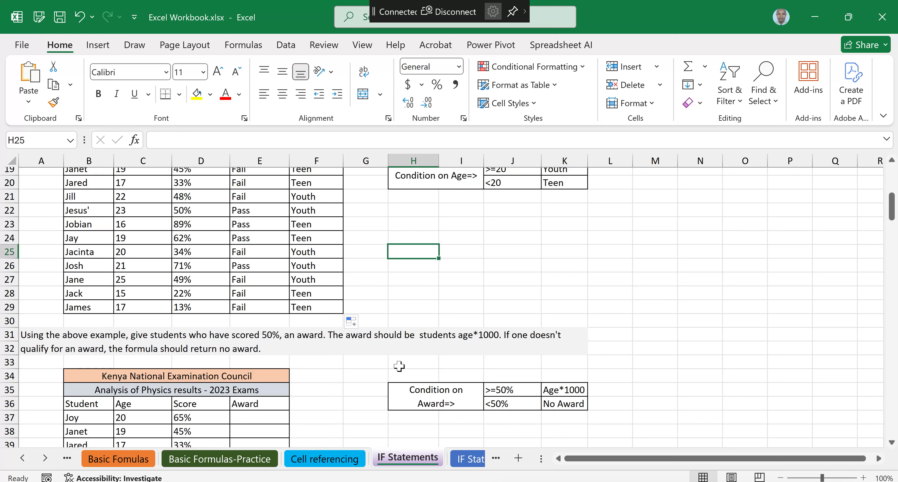
pyautogui.scroll(-3, 399, 366)
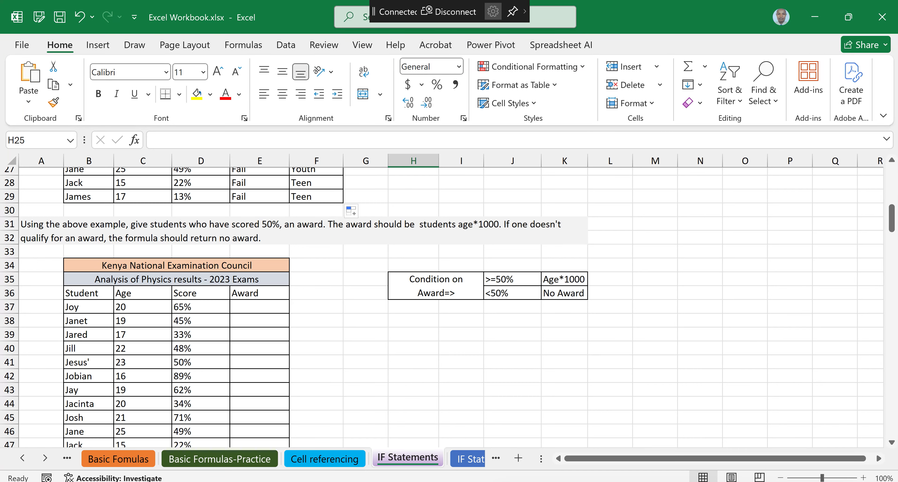
pyautogui.scroll(6, 442, 306)
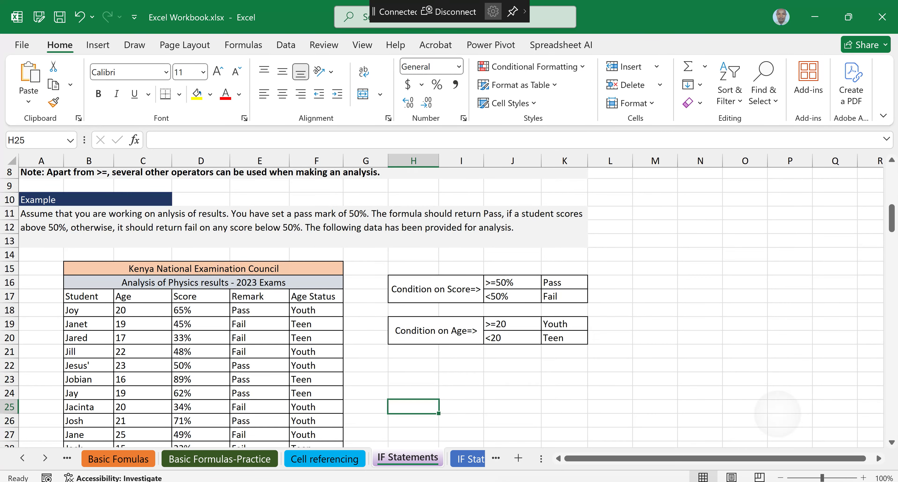
pyautogui.scroll(-6, 441, 306)
pyautogui.scroll(-1, 442, 307)
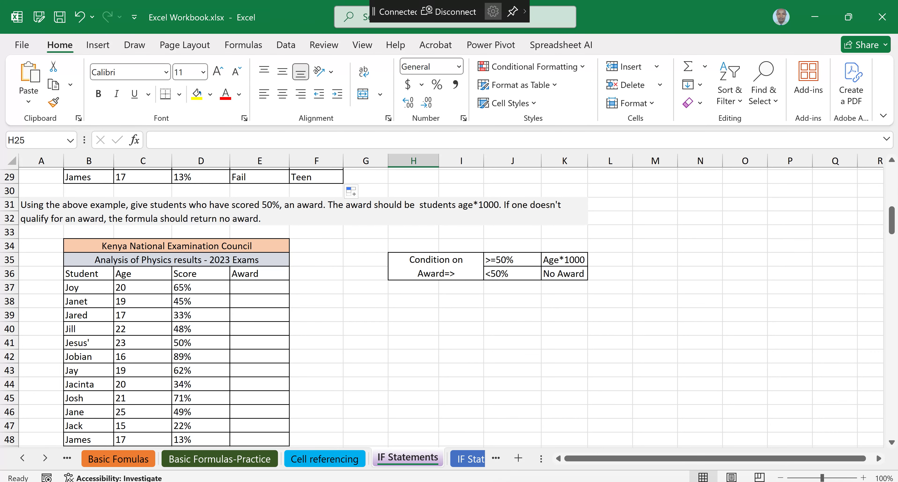
pyautogui.scroll(-1, 441, 307)
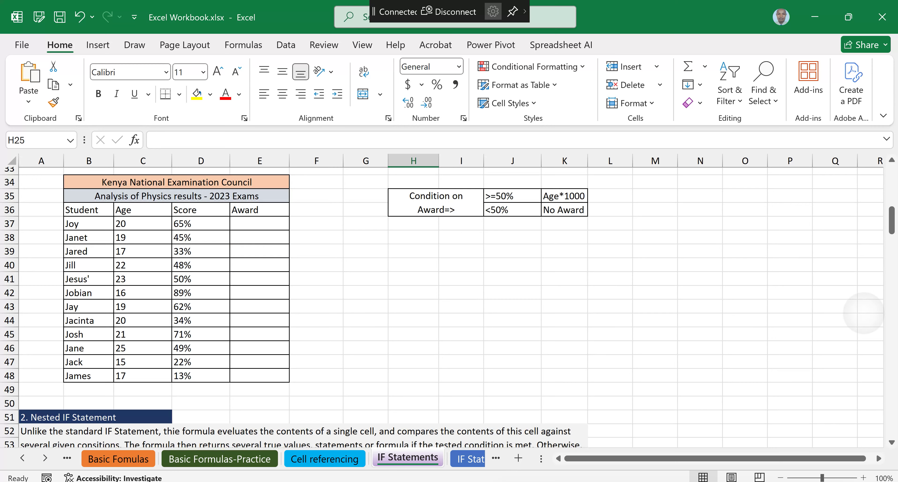
pyautogui.scroll(1, 441, 307)
pyautogui.scroll(1, 442, 306)
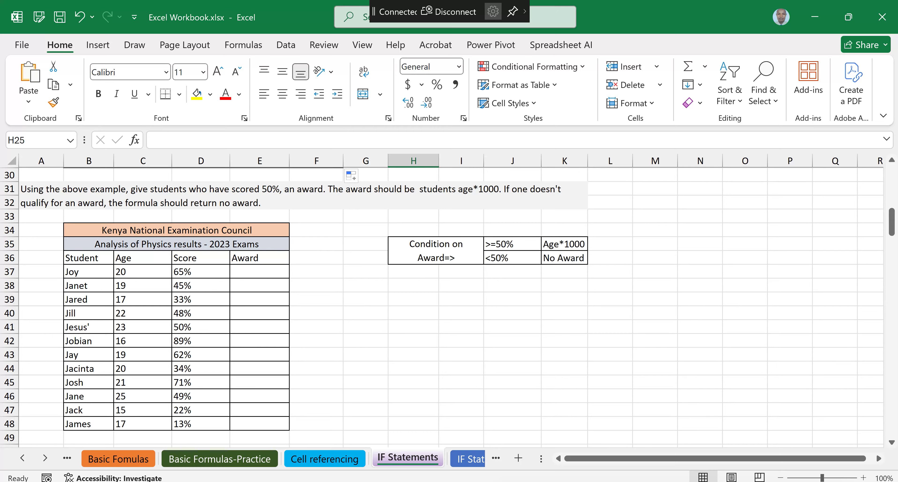
pyautogui.scroll(10, 442, 307)
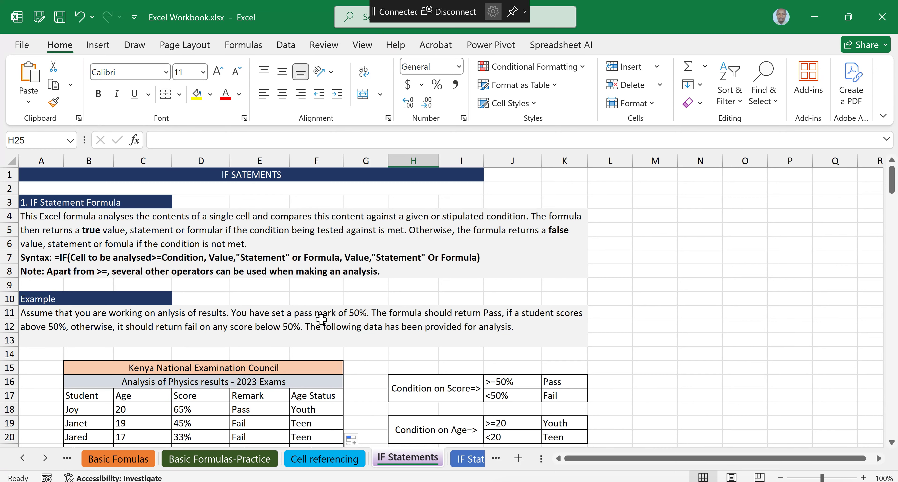
pyautogui.scroll(-11, 321, 318)
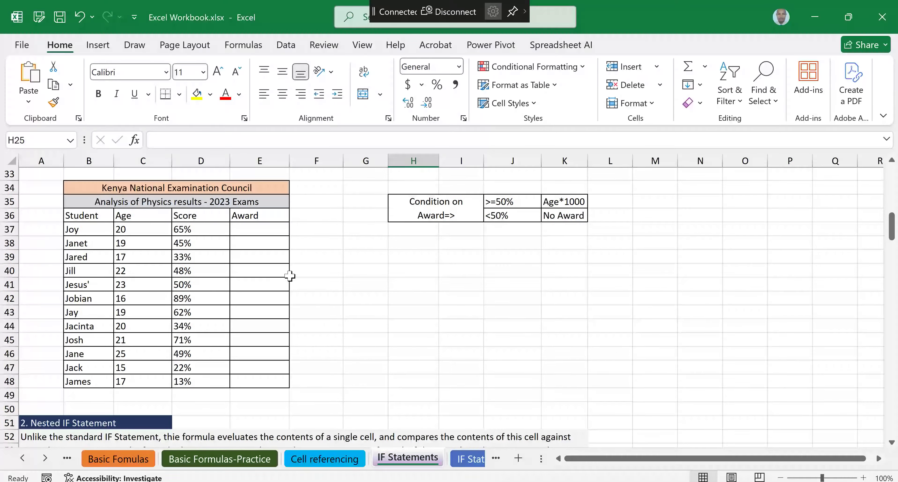
# - Begin an IF formula in Award cell E37 with the logical test D37>=50%
pyautogui.click(255, 230)
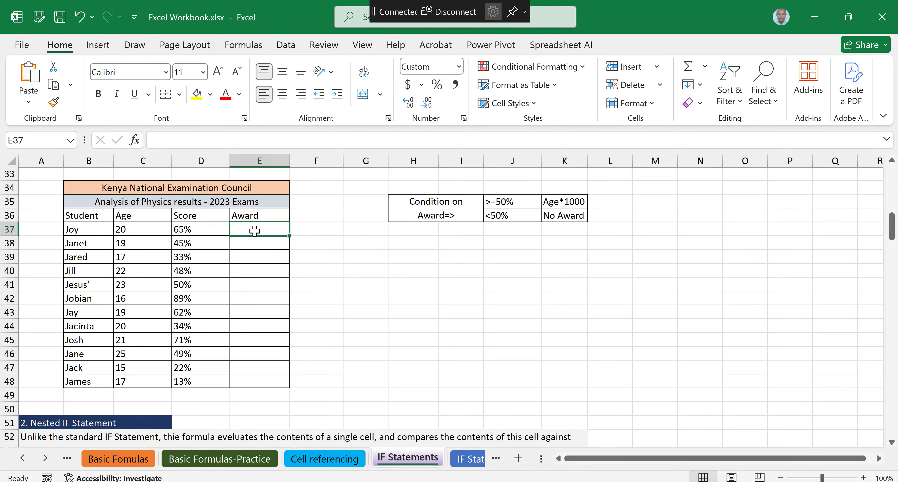
pyautogui.write('=')
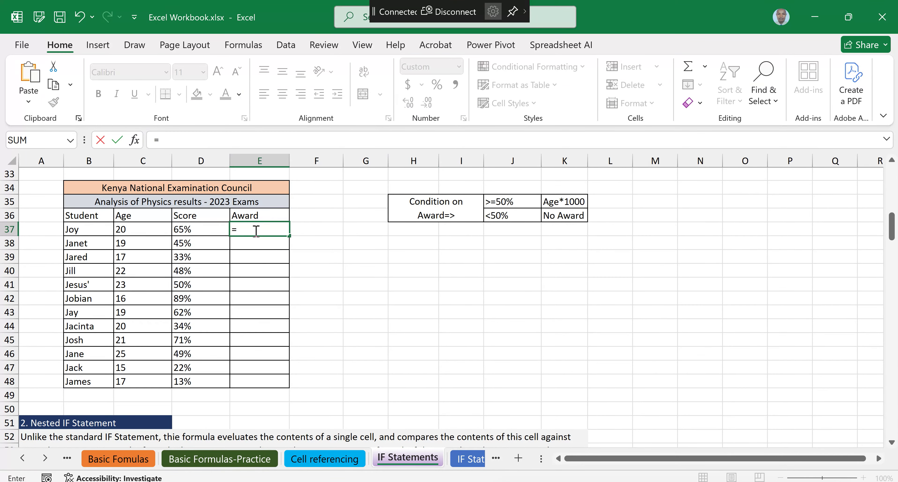
pyautogui.write('IF(')
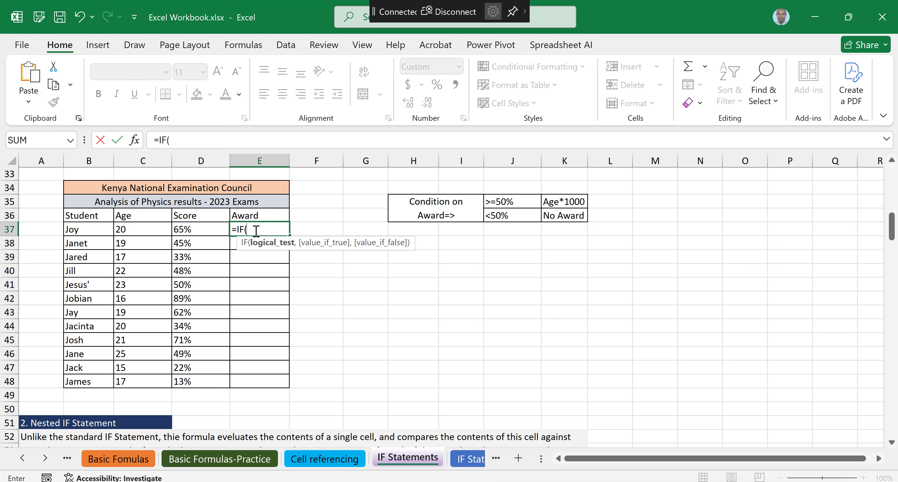
pyautogui.scroll(2, 257, 230)
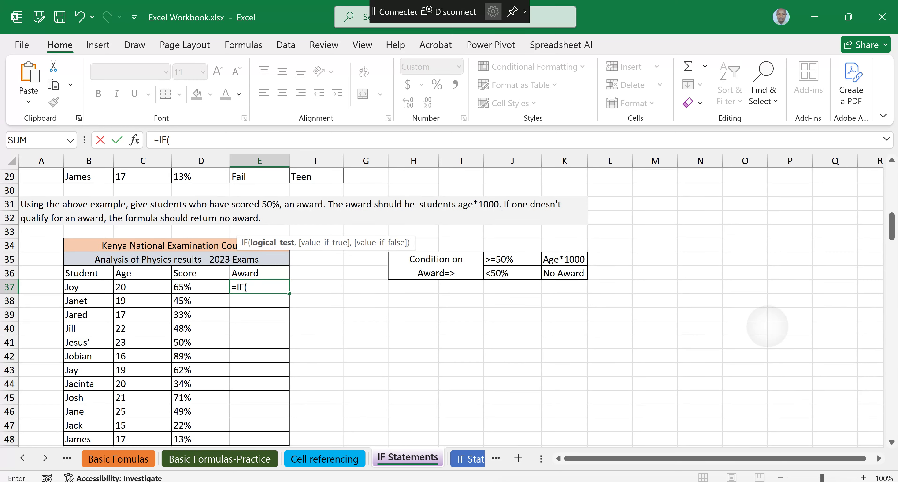
pyautogui.scroll(-3, 768, 325)
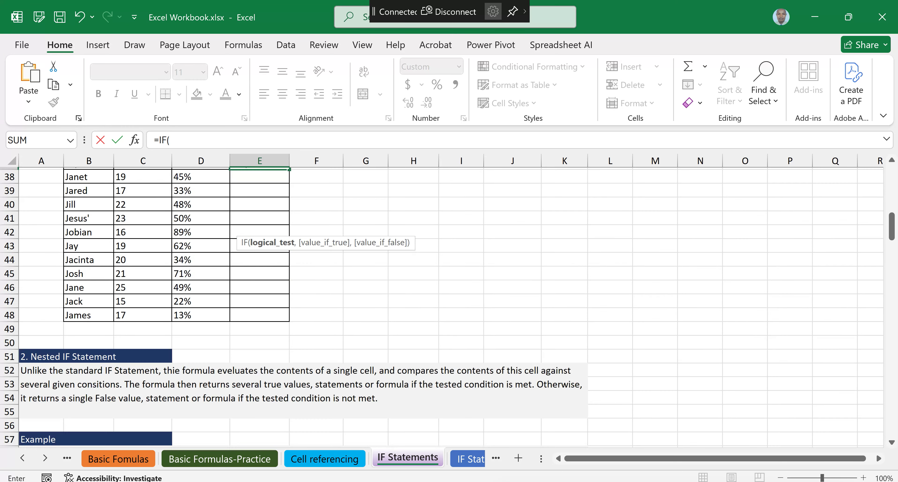
pyautogui.scroll(2, 769, 325)
pyautogui.press('Left')
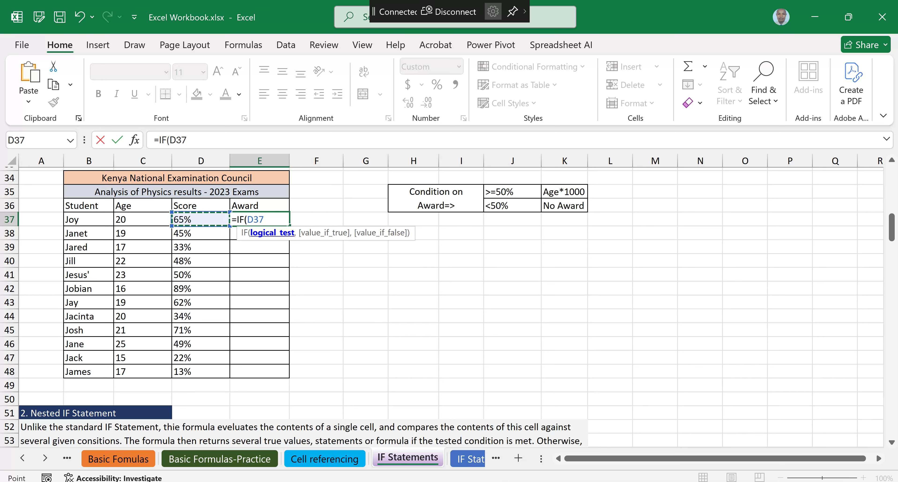
pyautogui.write('>=5-%')
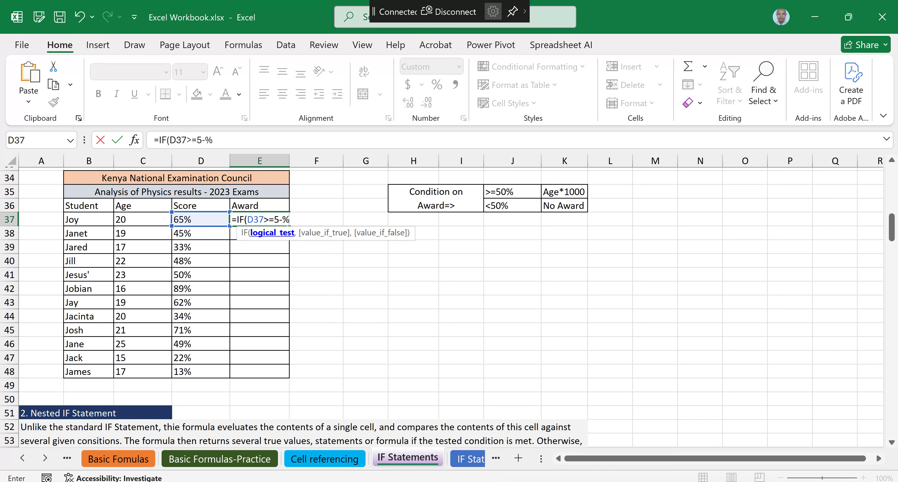
pyautogui.press('BackSpace')
pyautogui.press('BackSpace')
pyautogui.write('0%,')
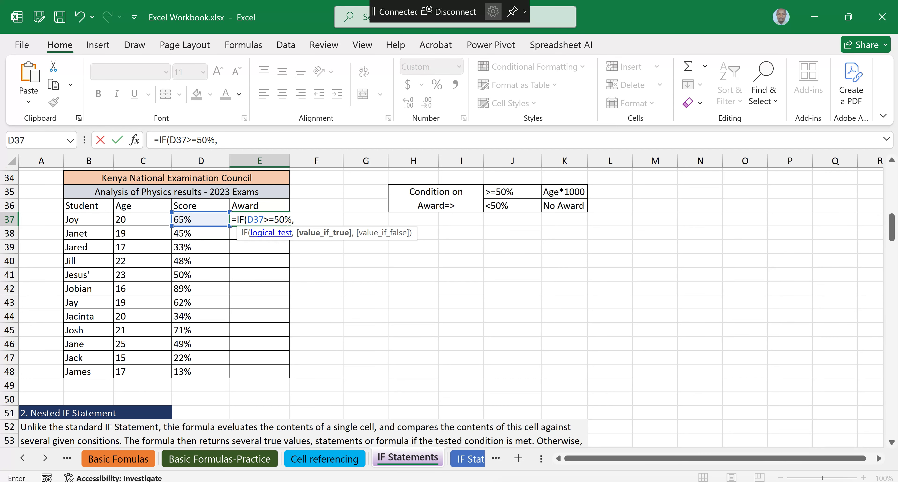
# - Complete the E37 formula with C37*1000 as the true value and "No Award" as the false value, and commit it
pyautogui.scroll(2, 442, 306)
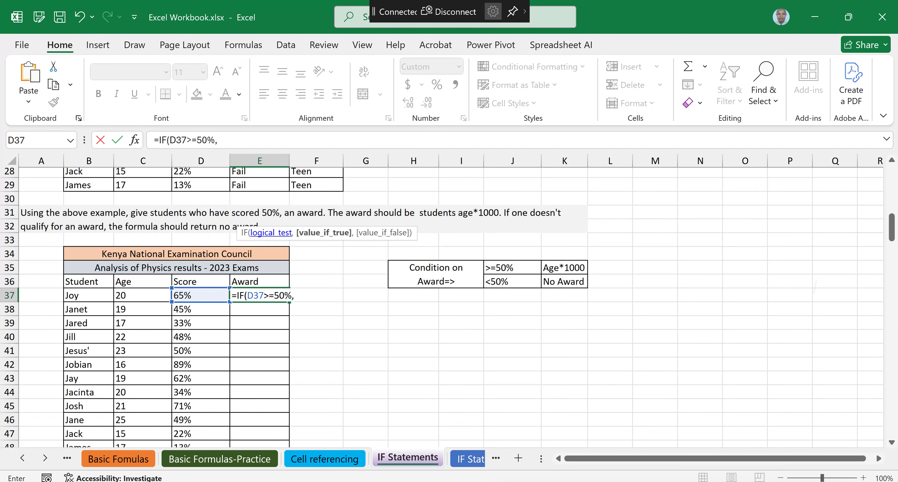
pyautogui.scroll(2, 804, 359)
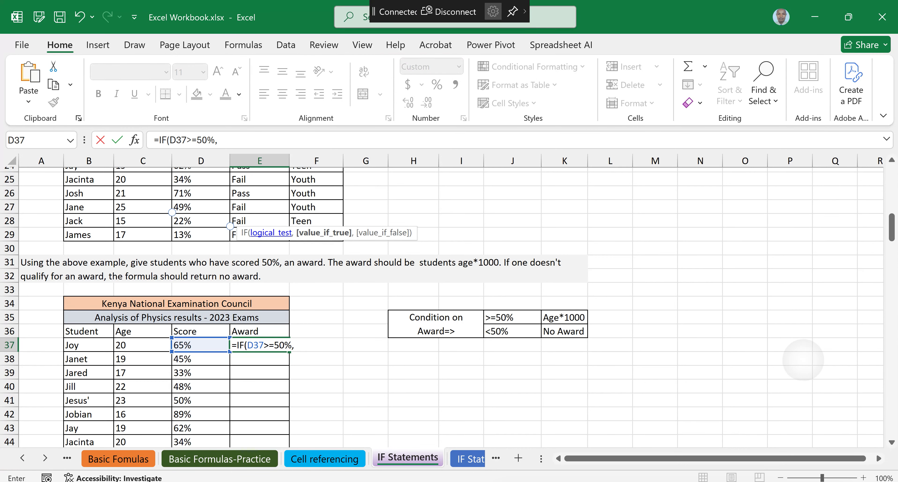
pyautogui.scroll(-1, 804, 359)
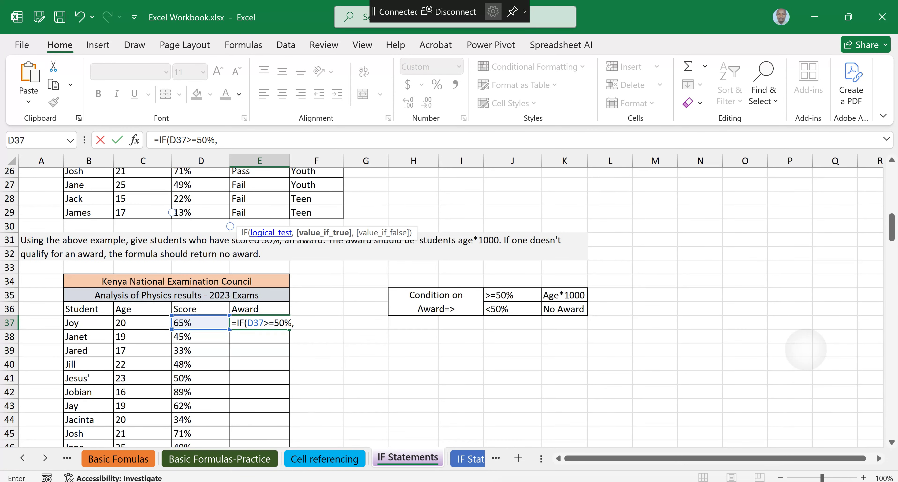
pyautogui.scroll(-3, 806, 349)
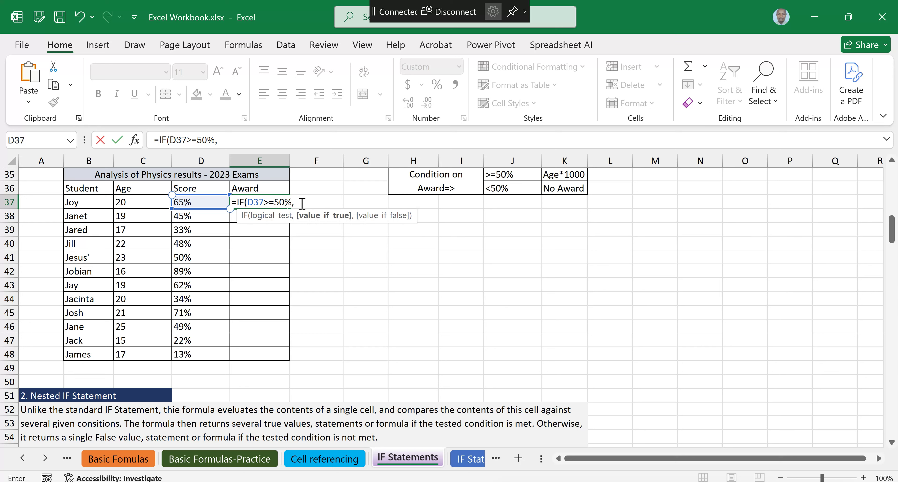
pyautogui.click(141, 201)
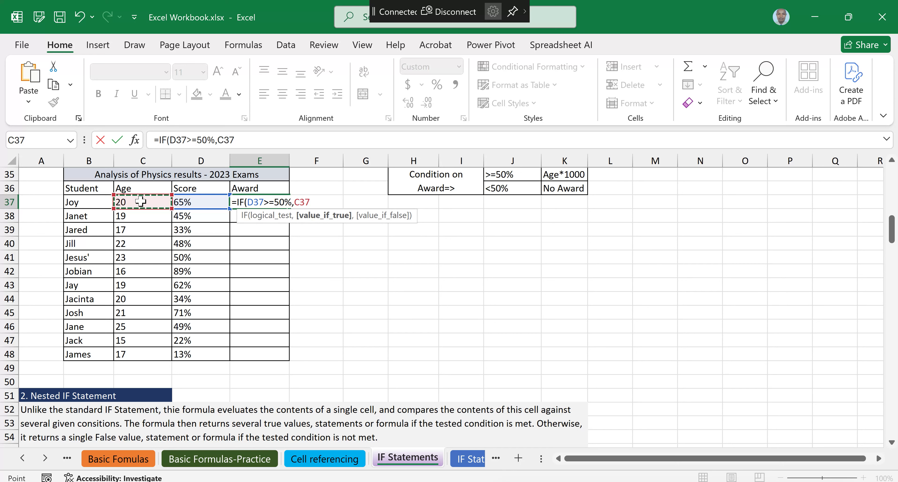
pyautogui.write('*1000')
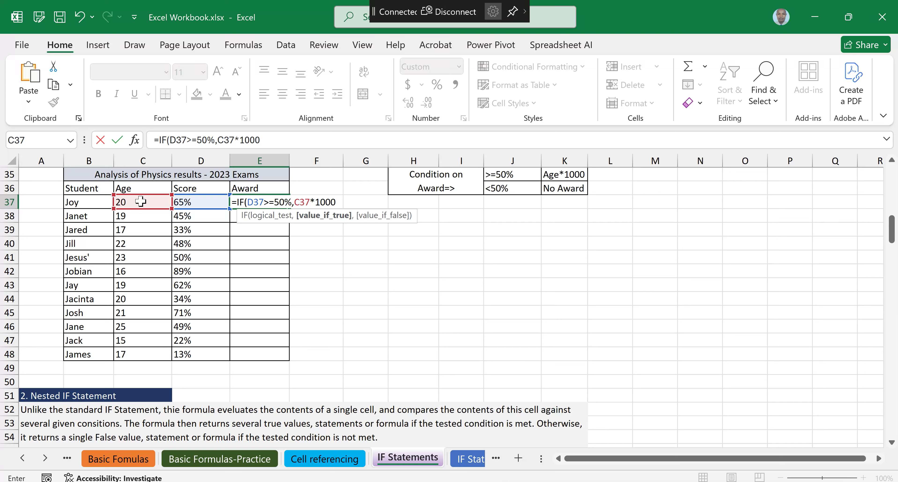
pyautogui.write(',')
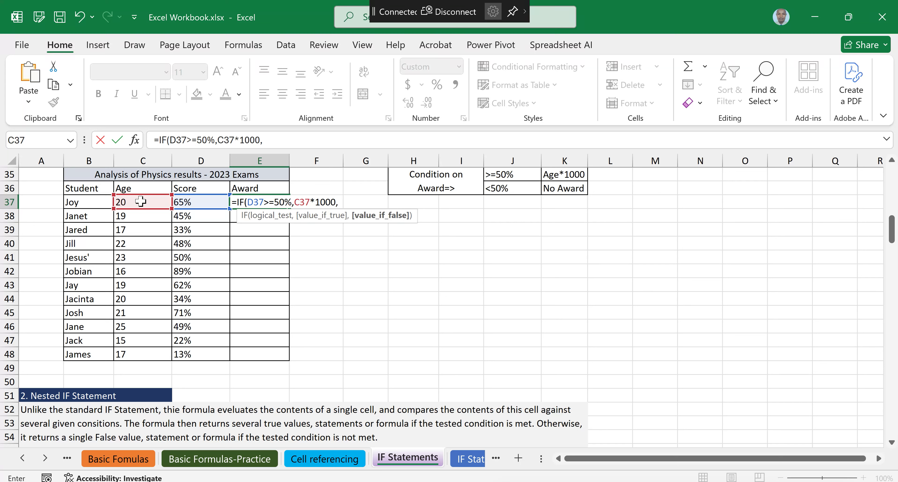
pyautogui.write('"No Award')
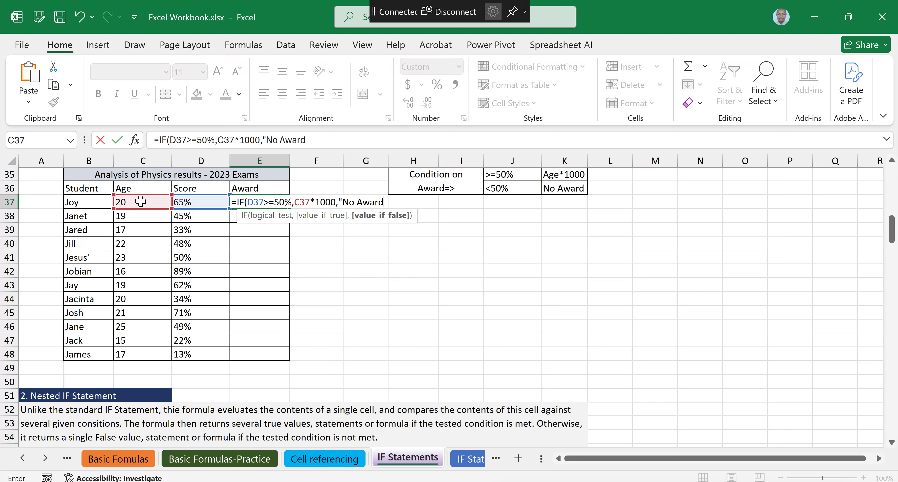
pyautogui.write('")')
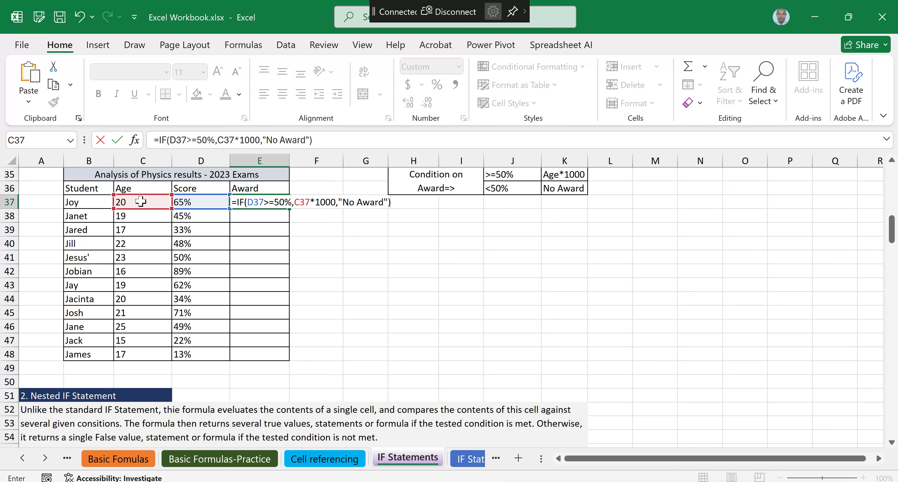
pyautogui.press('Return')
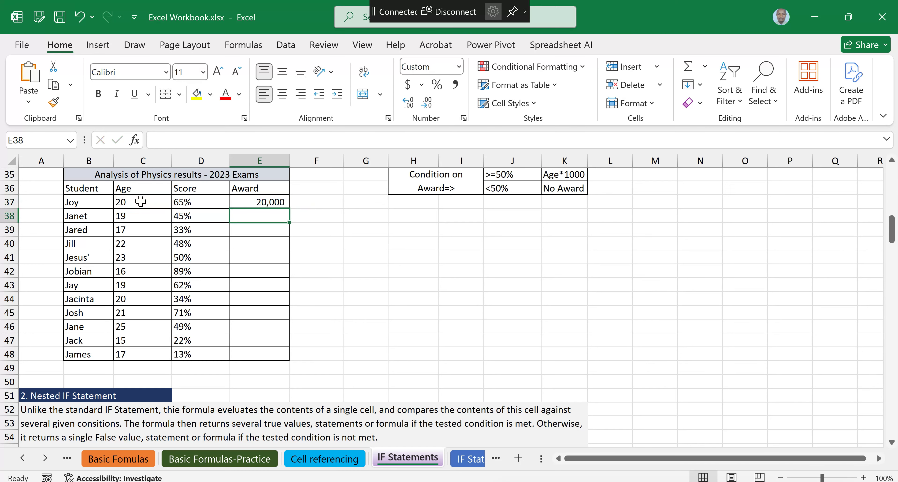
# - Fill the E37 formula down the Award column to E48
pyautogui.click(277, 203)
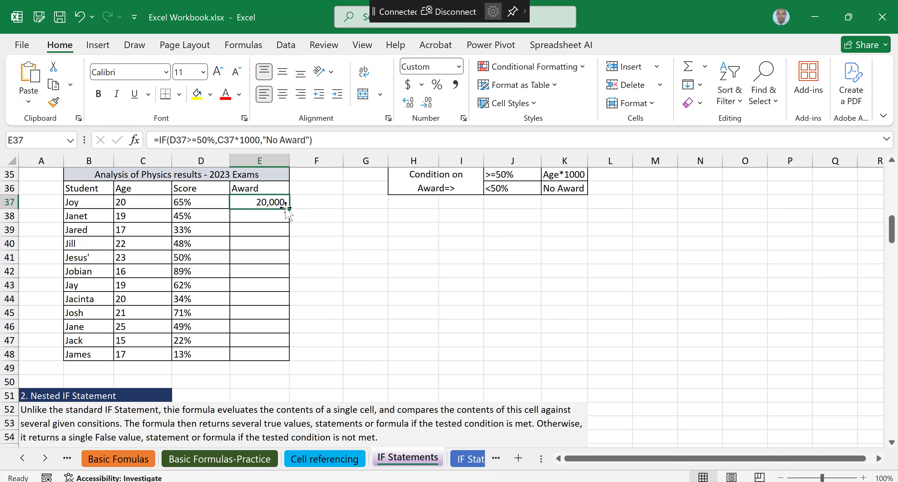
pyautogui.moveTo(292, 209); pyautogui.dragTo(294, 359)
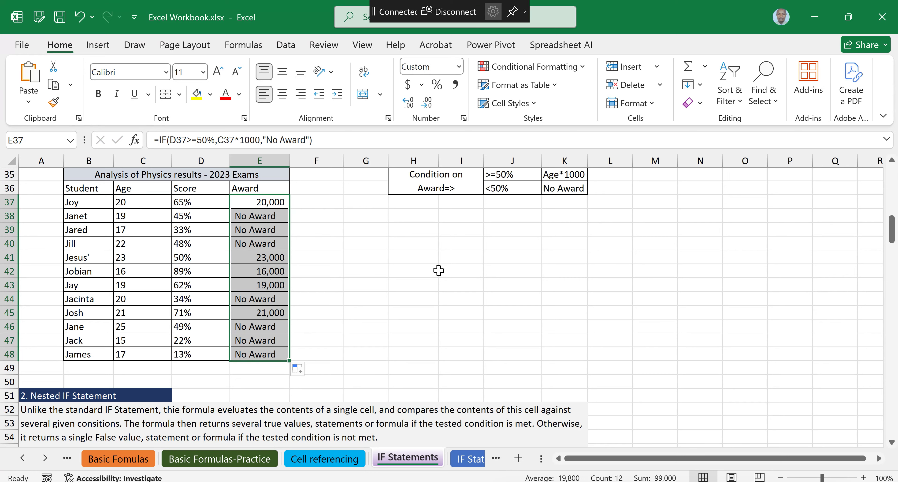
pyautogui.click(365, 269)
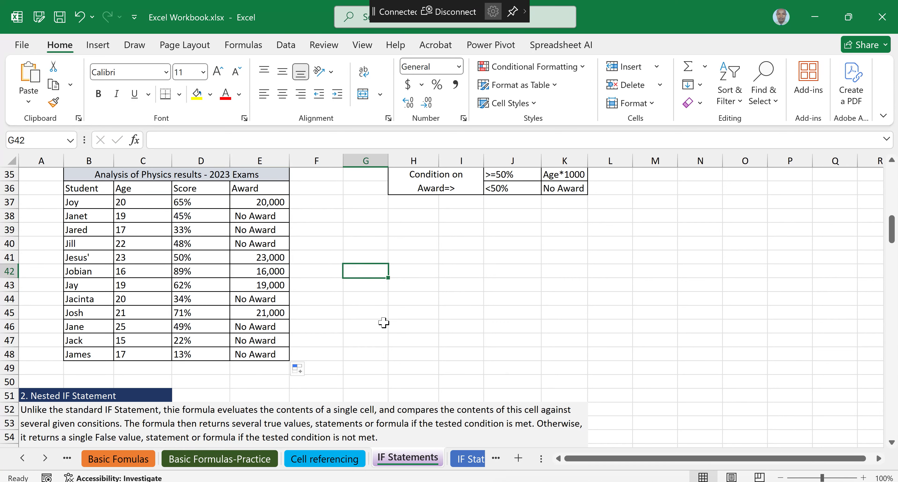
# - Read the Nested IF Statement explanation and examine its example's grades table and grading conditions
pyautogui.scroll(-2, 384, 322)
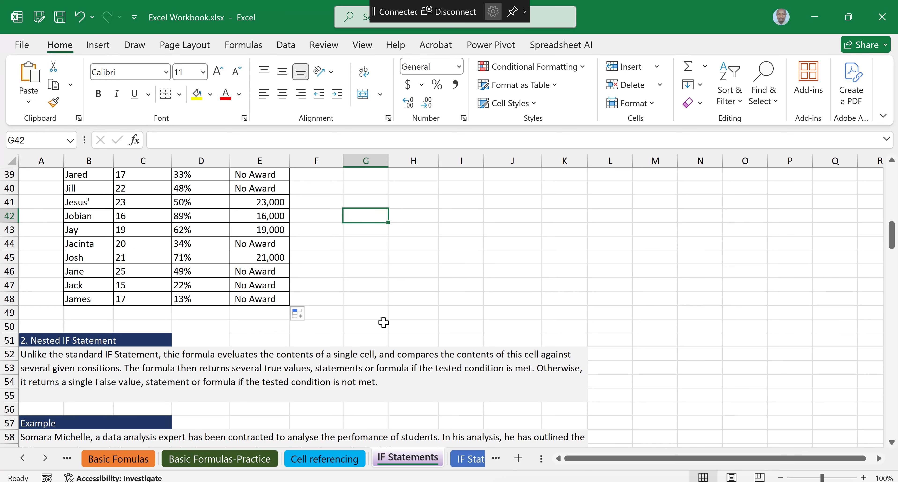
pyautogui.scroll(-2, 383, 323)
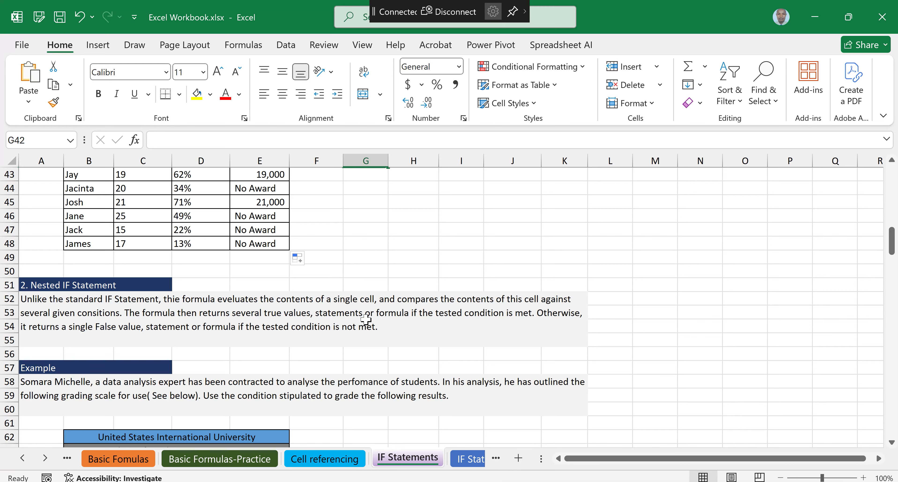
pyautogui.scroll(-1, 365, 319)
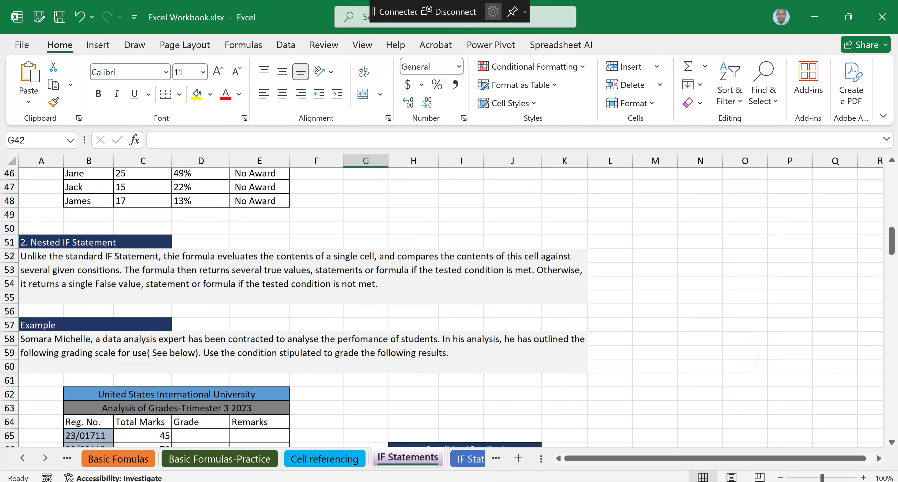
pyautogui.scroll(-2, 442, 307)
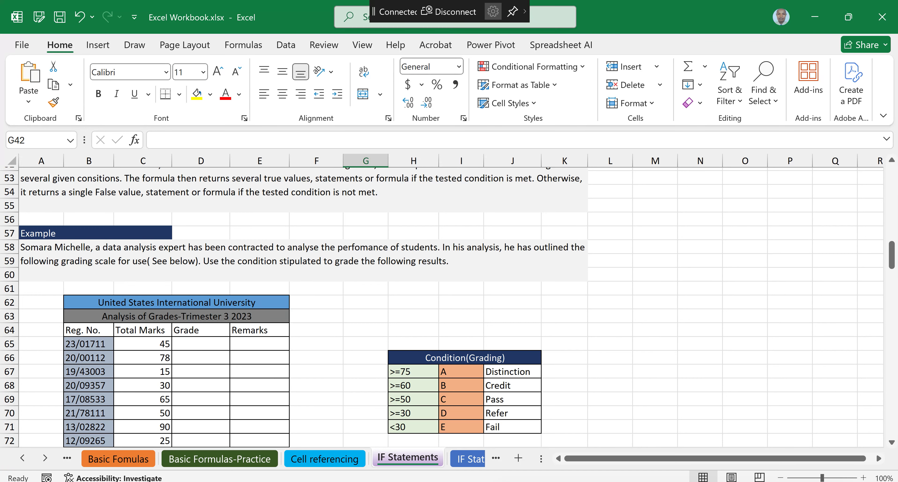
pyautogui.scroll(-1, 400, 314)
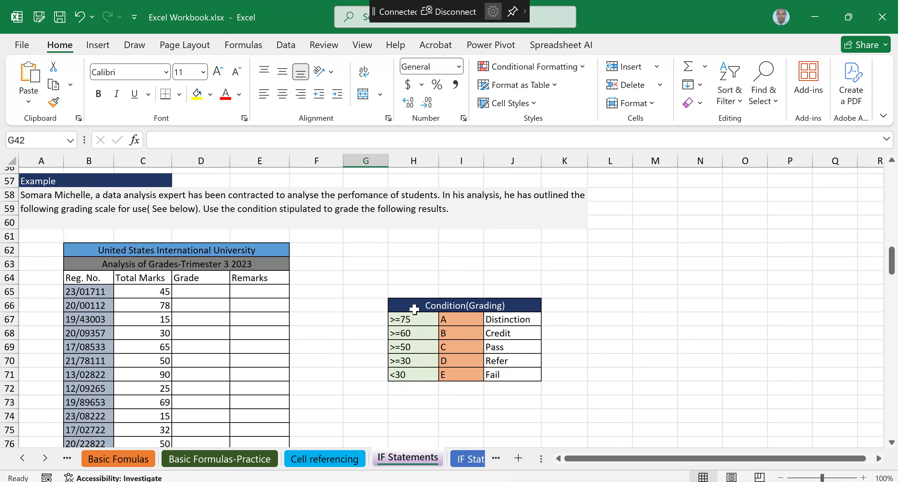
# - Begin an IF formula in Grade cell D65 with the logical test C65>=75, following the grading conditions table
pyautogui.moveTo(417, 309); pyautogui.dragTo(513, 368)
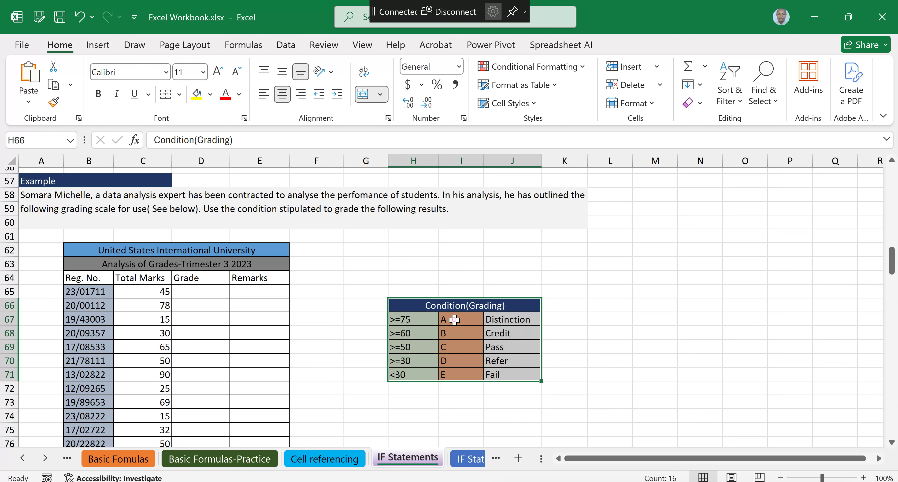
pyautogui.moveTo(454, 319); pyautogui.dragTo(454, 375)
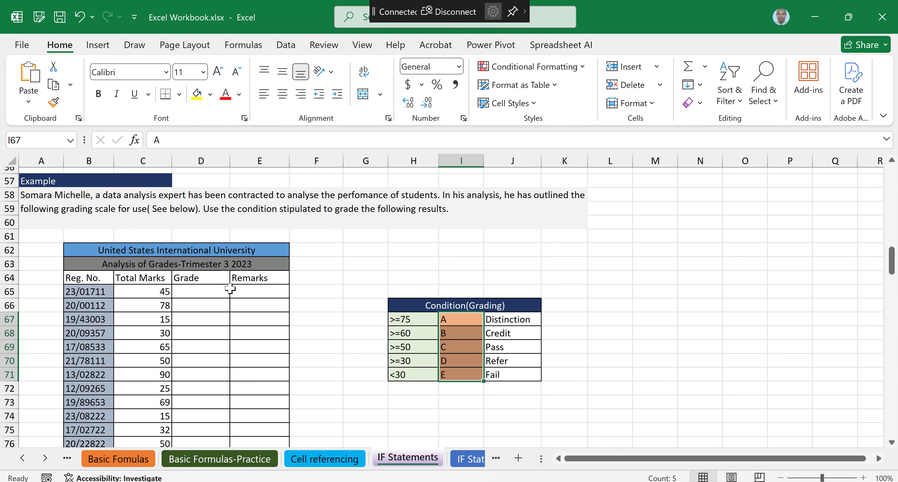
pyautogui.click(202, 291)
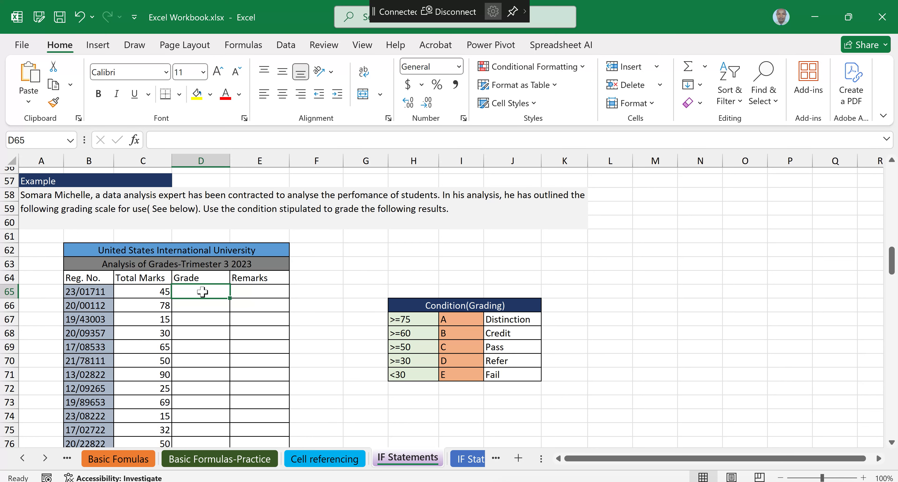
pyautogui.scroll(-2, 203, 292)
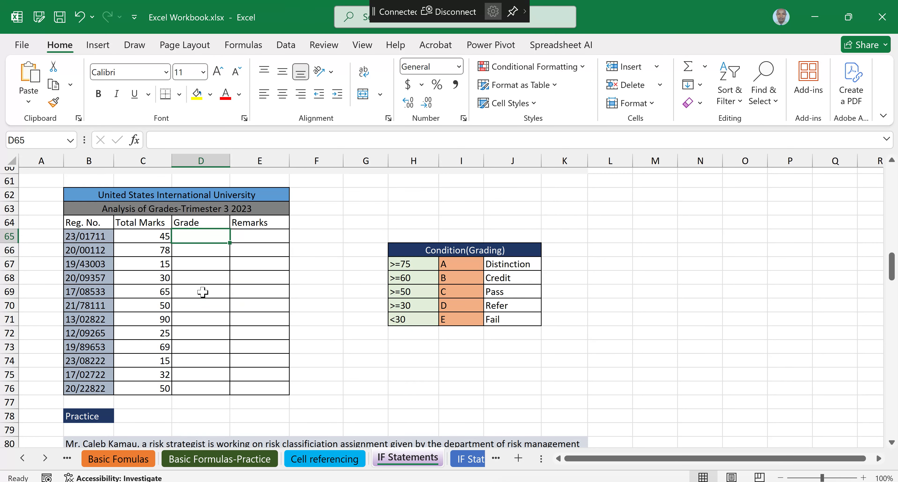
pyautogui.write('=')
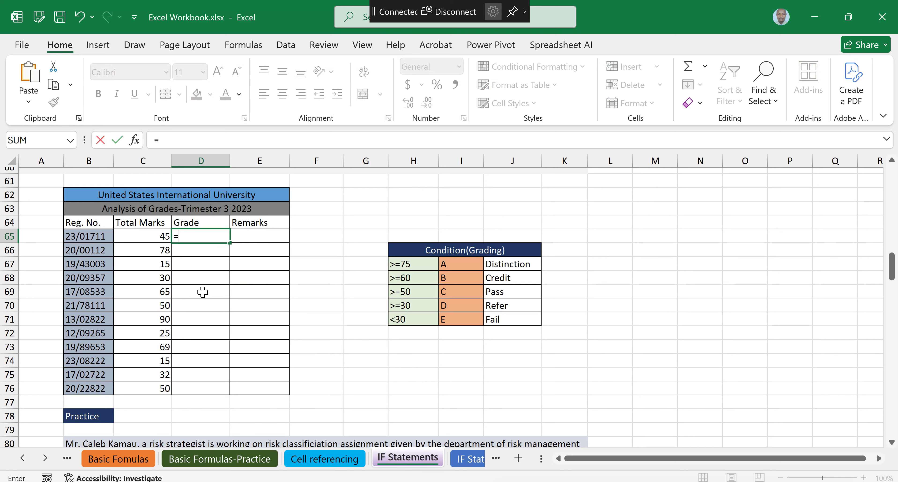
pyautogui.write('if')
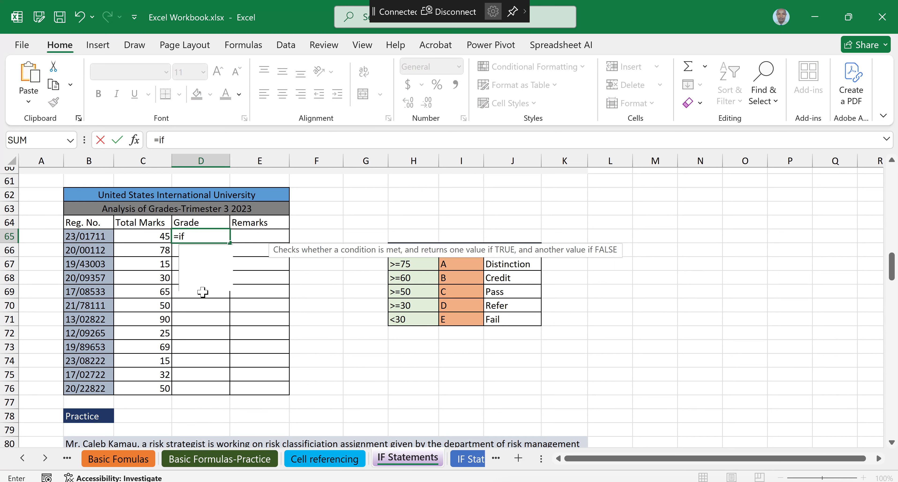
pyautogui.press('Tab')
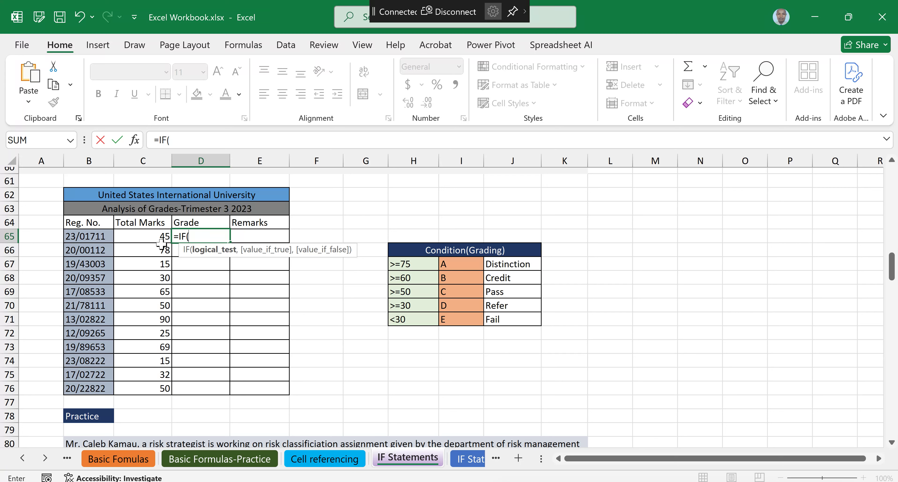
pyautogui.click(148, 237)
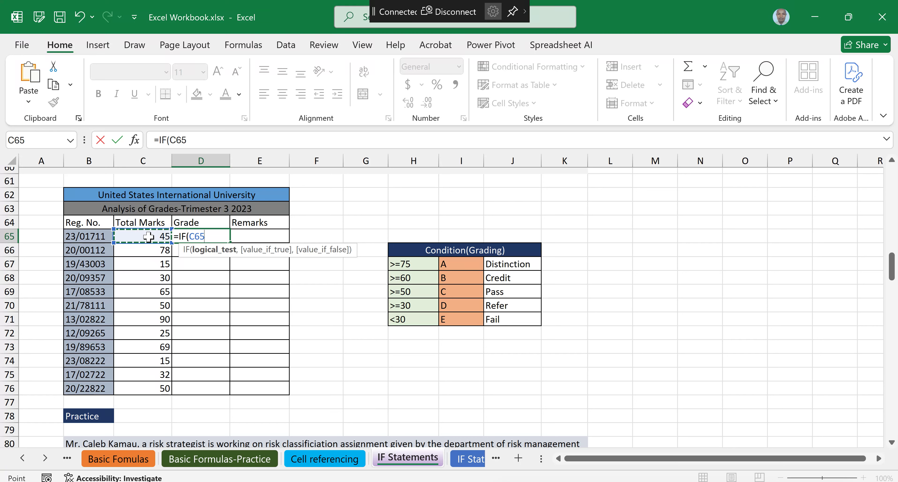
pyautogui.write('>=')
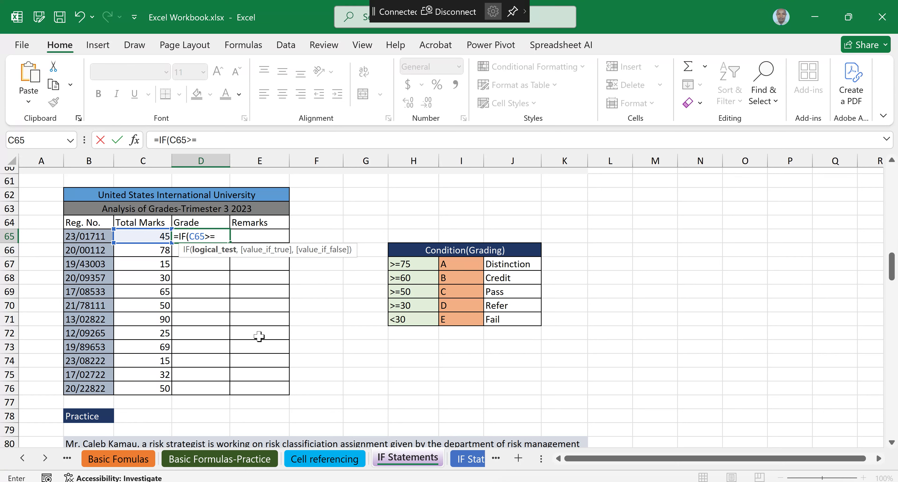
pyautogui.write('75')
pyautogui.write(',')
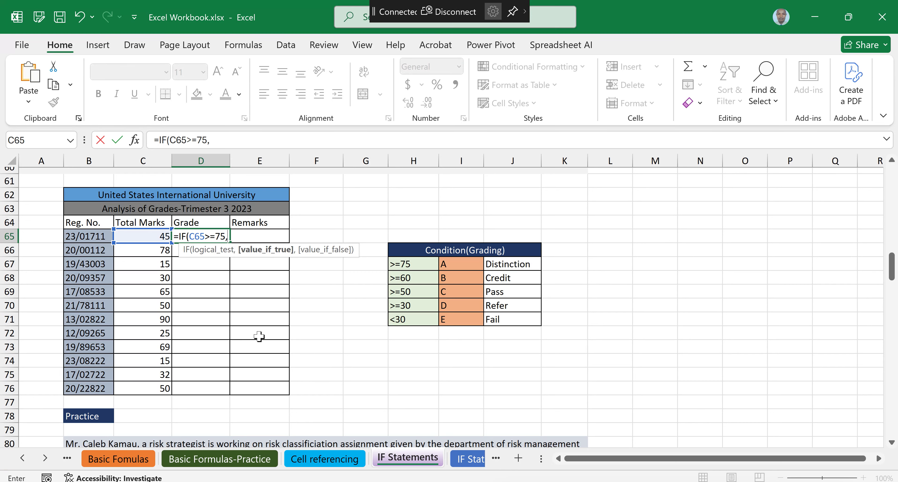
# - Give "A" as the true value in the D65 formula and nest a second IF that returns "B" for C65>=60
pyautogui.write('"b"')
pyautogui.press('BackSpace')
pyautogui.press('BackSpace')
pyautogui.write('A')
pyautogui.write(',')
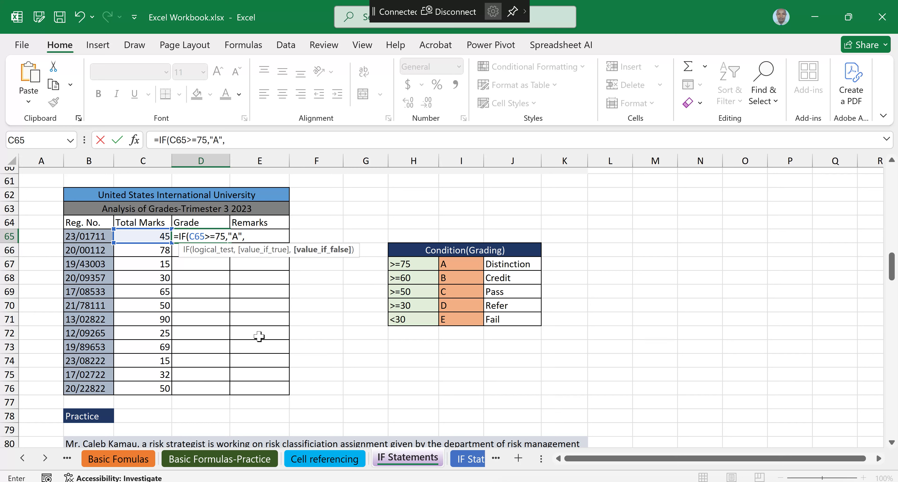
pyautogui.write('IF(')
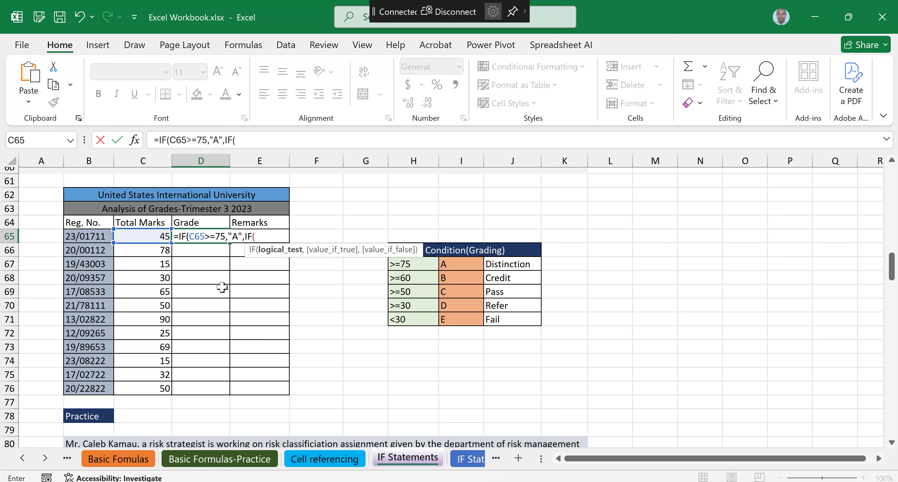
pyautogui.click(146, 235)
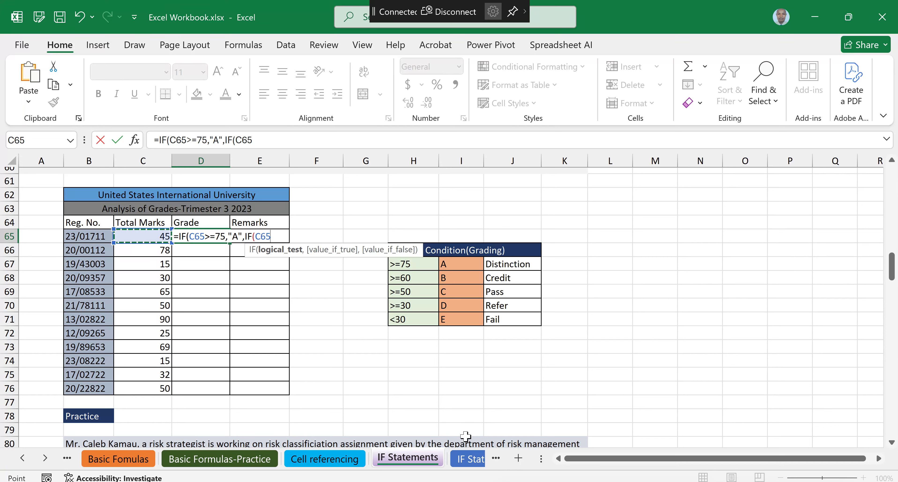
pyautogui.write('>=60,')
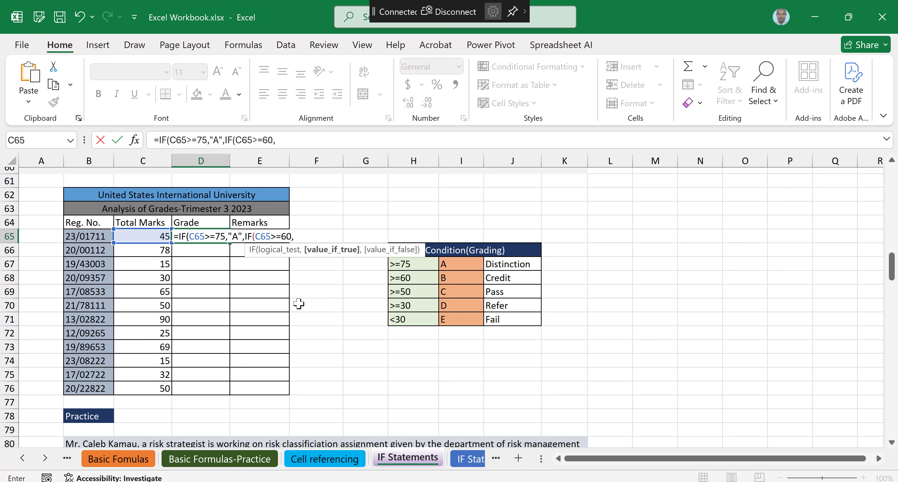
pyautogui.write('"B",')
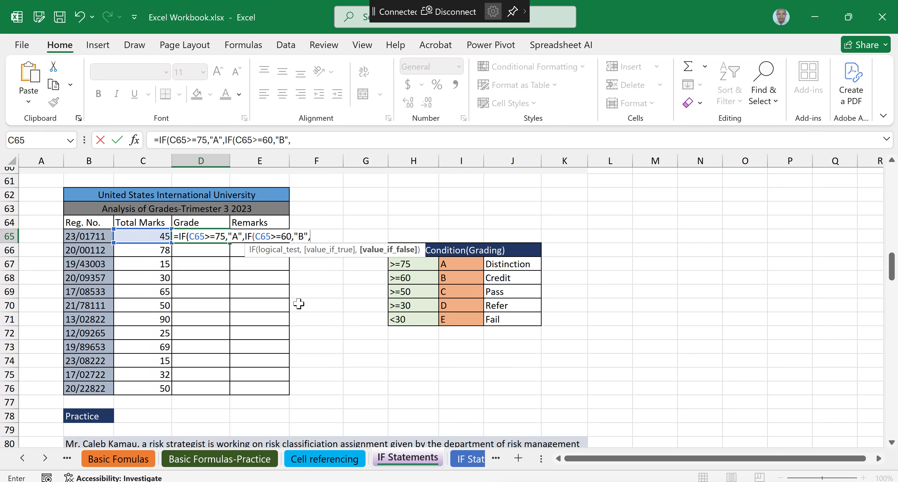
# - Nest a third IF in the D65 formula that returns "C" for C65>=50
pyautogui.write('IF')
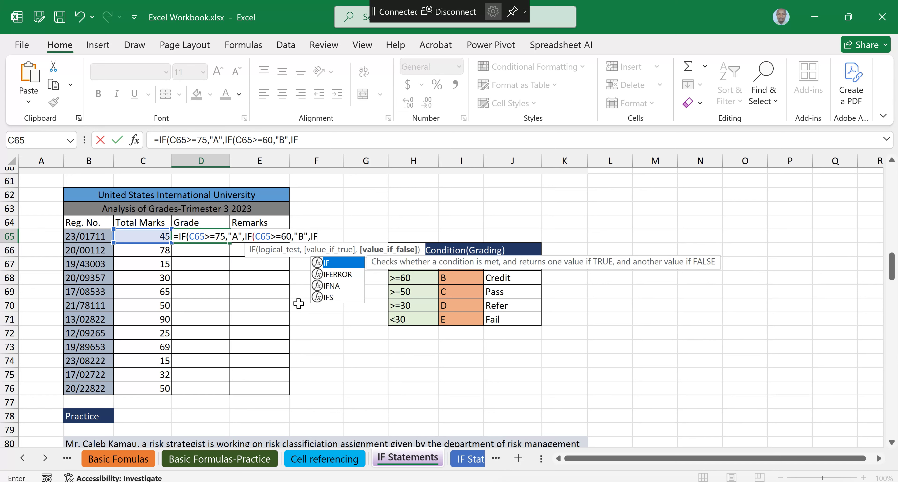
pyautogui.write('(')
pyautogui.click(151, 237)
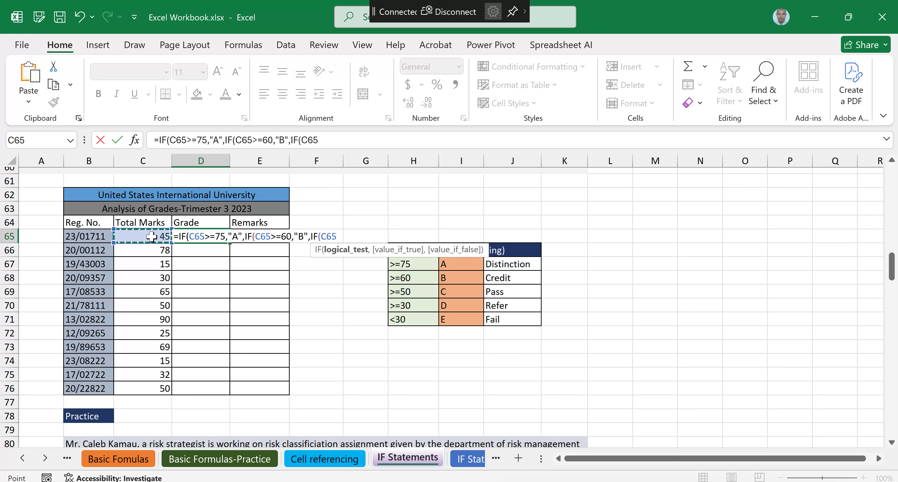
pyautogui.write('>=50')
pyautogui.write(',')
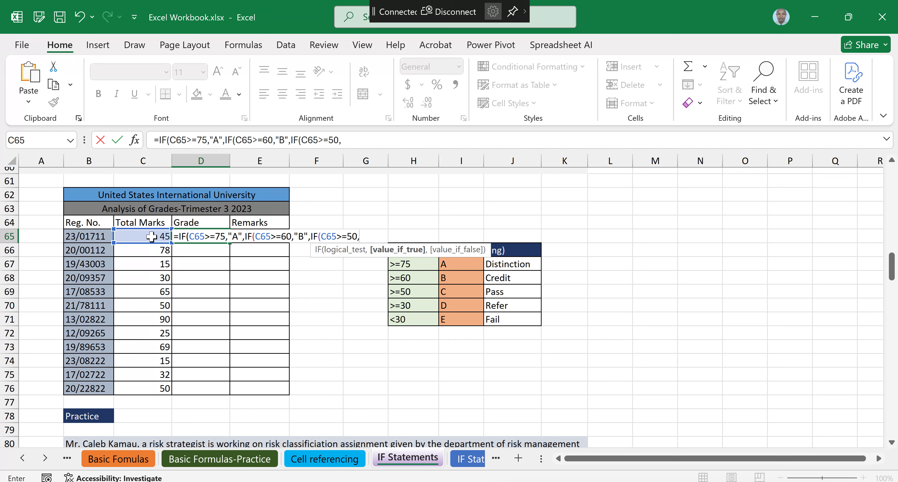
pyautogui.write('"C"')
# - Nest a fourth IF in the D65 formula that returns "D" for C65>=30
pyautogui.write(',IF')
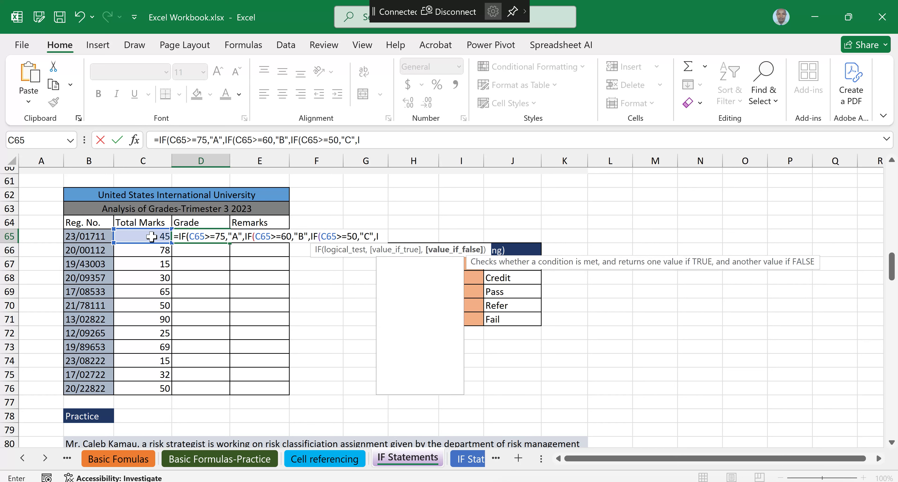
pyautogui.write('(')
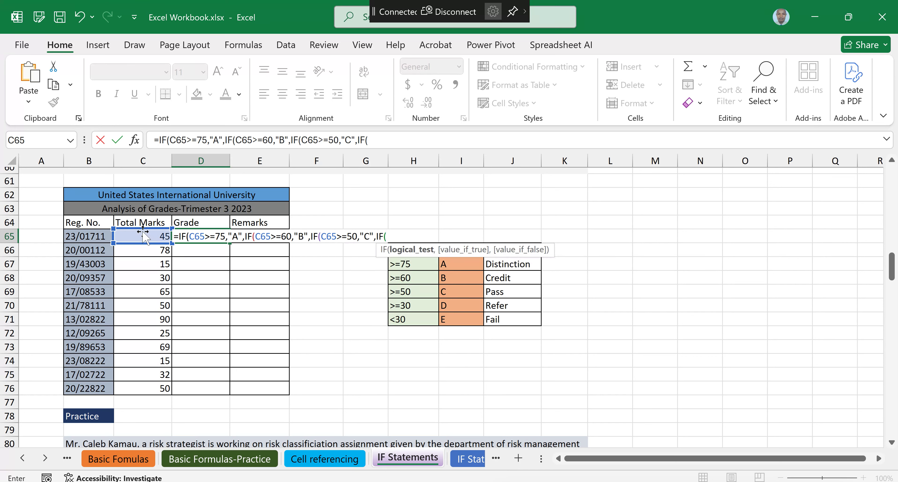
pyautogui.click(145, 236)
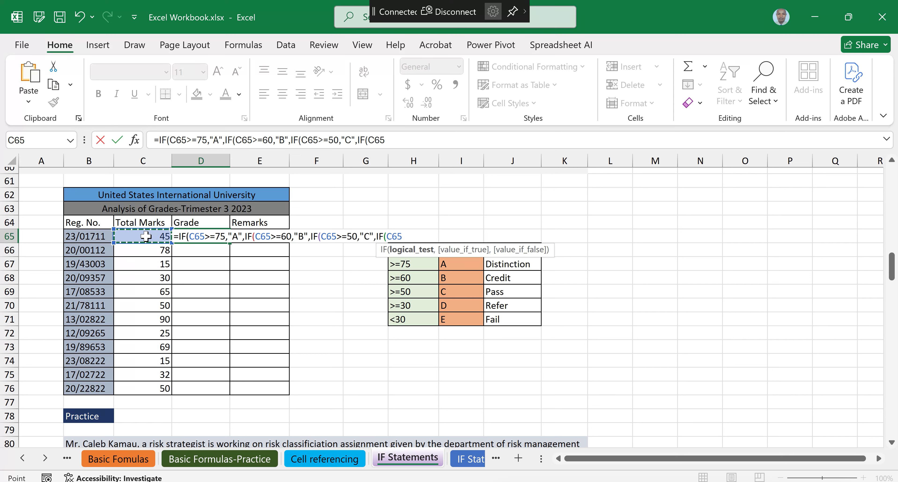
pyautogui.write('>=D')
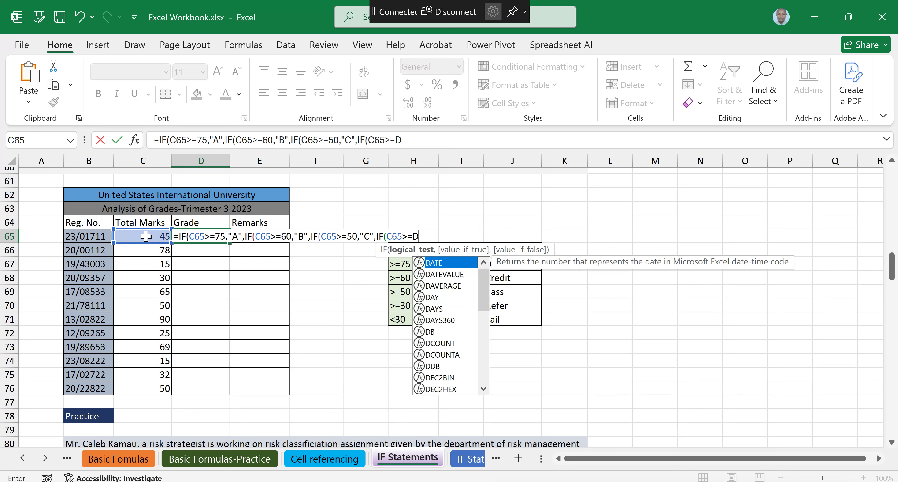
pyautogui.press('BackSpace')
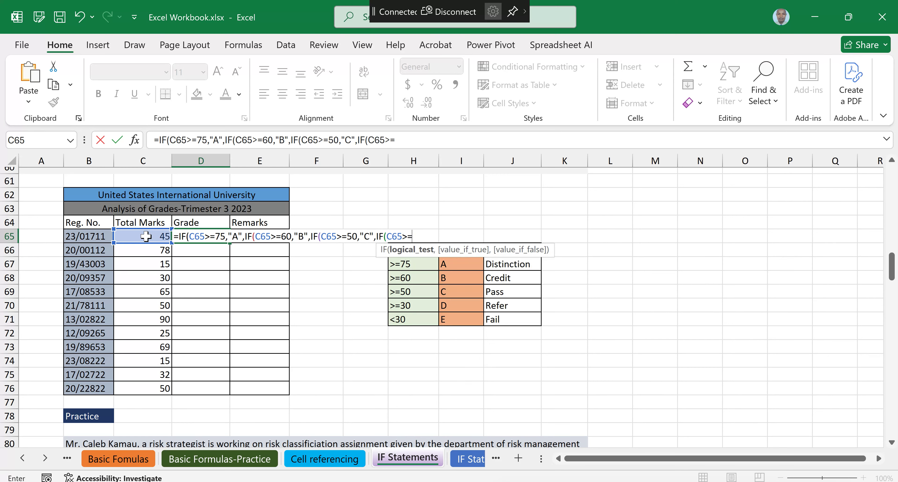
pyautogui.write('30,')
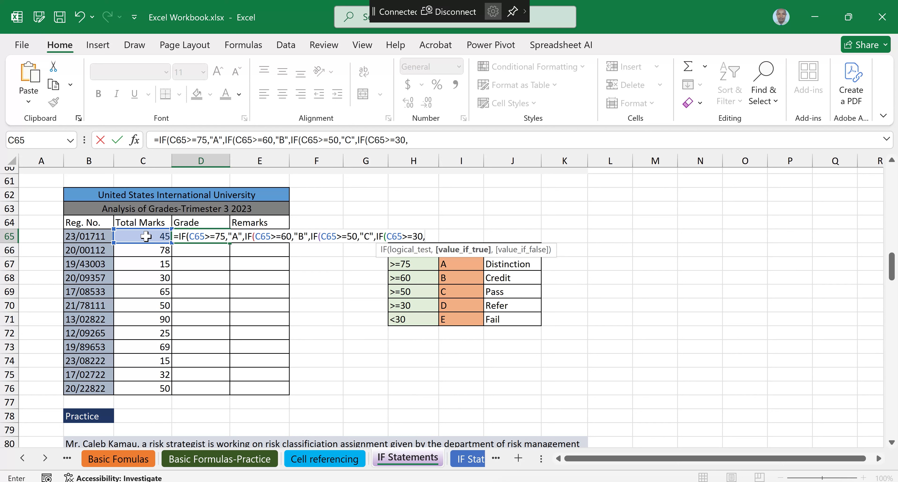
pyautogui.write('"D"')
pyautogui.write(',')
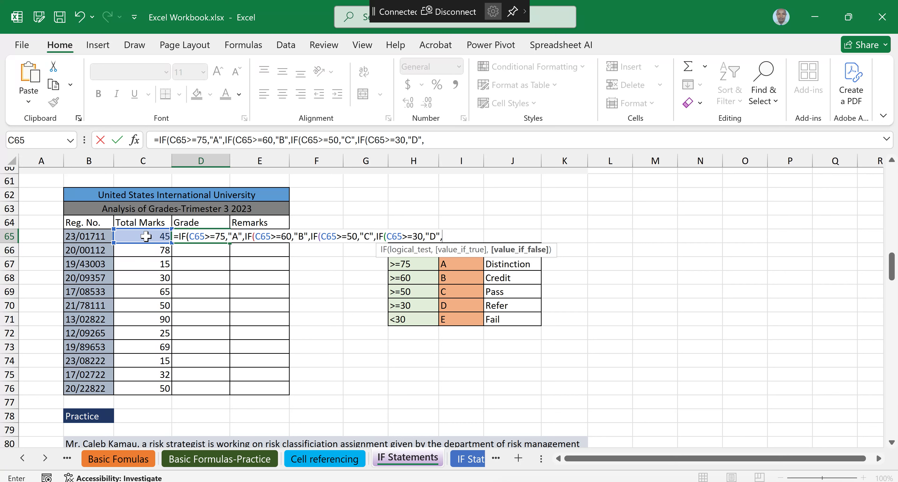
# - Finish the D65 formula with "E" as the last false value, close all four IFs and commit it
pyautogui.write('E"')
pyautogui.write('))))')
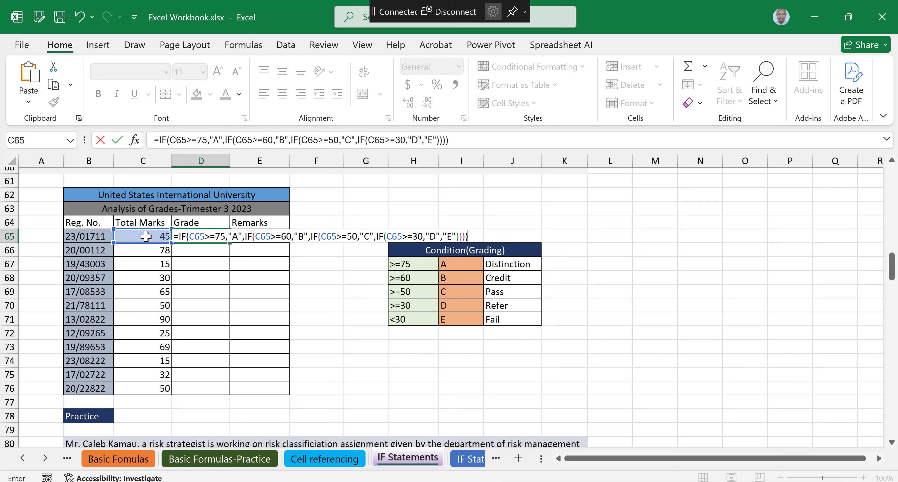
pyautogui.press('Return')
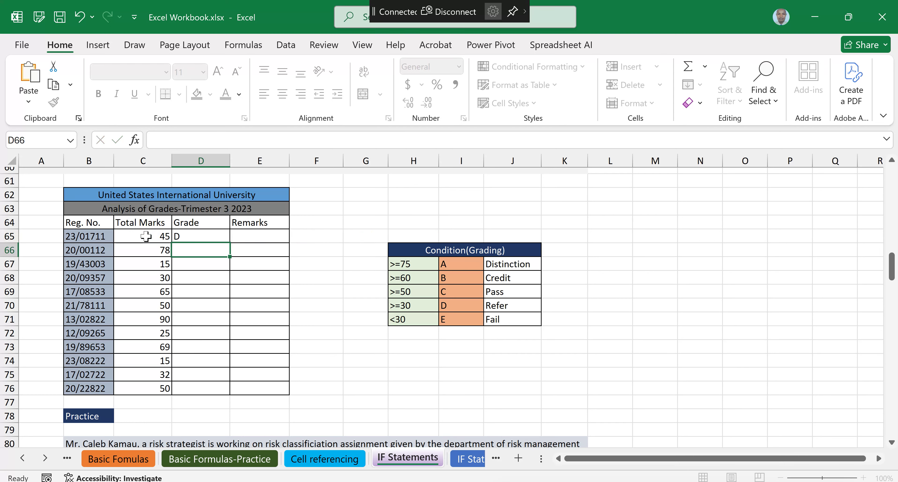
# - Fill the D65 grade formula down the Grade column to D76
pyautogui.click(195, 236)
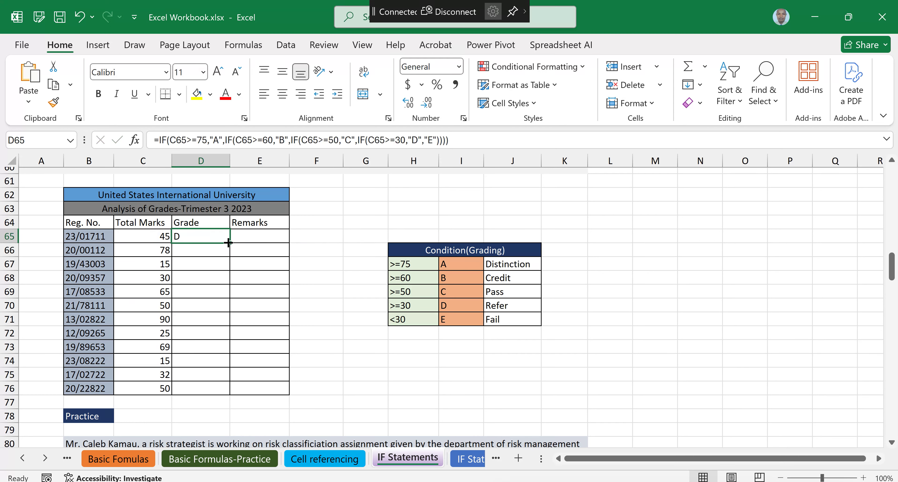
pyautogui.moveTo(229, 243); pyautogui.dragTo(214, 392)
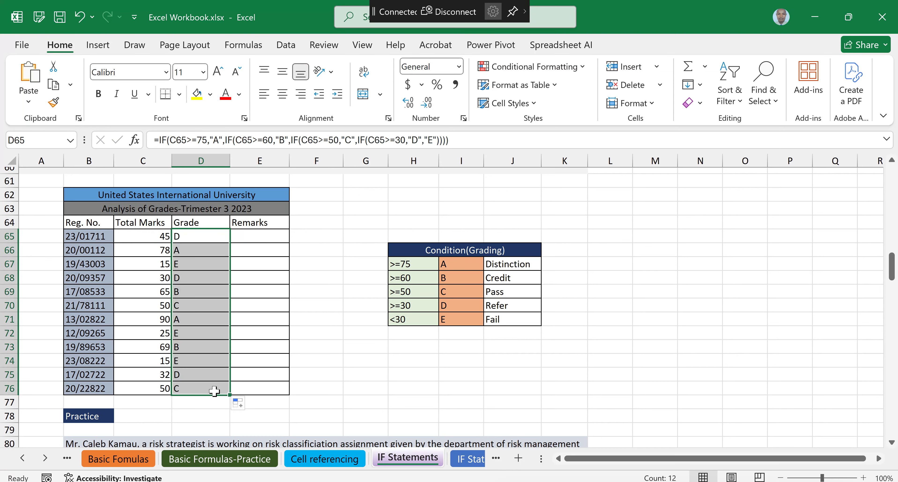
pyautogui.click(196, 236)
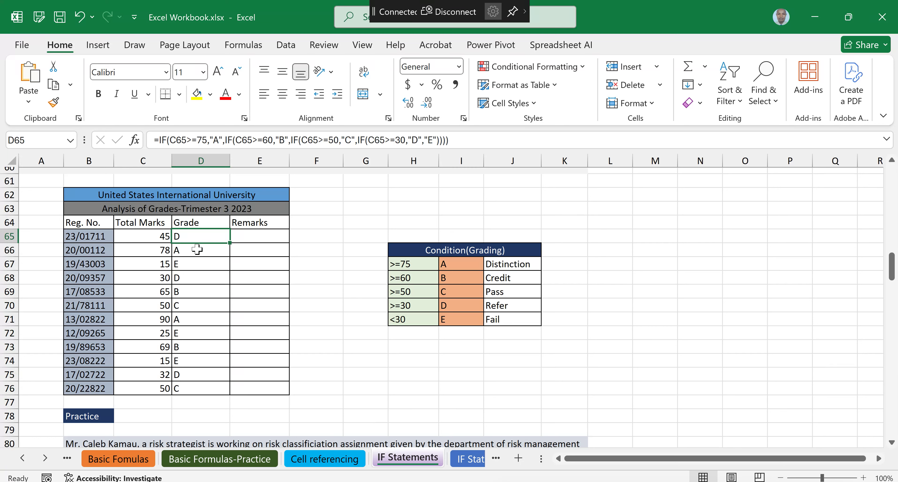
pyautogui.click(253, 235)
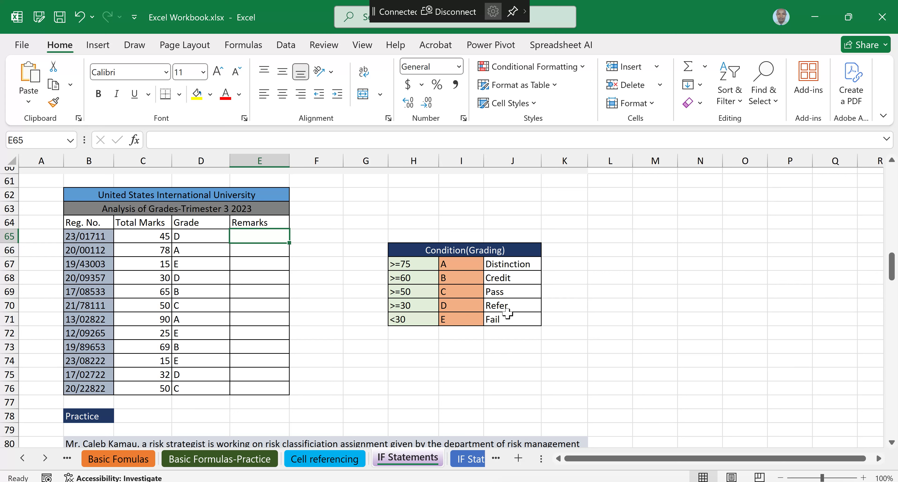
pyautogui.click(208, 238)
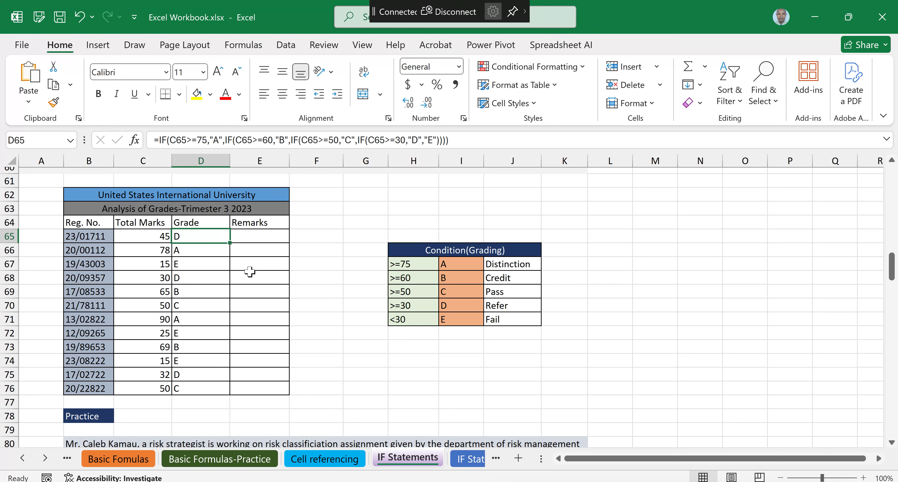
pyautogui.click(276, 308)
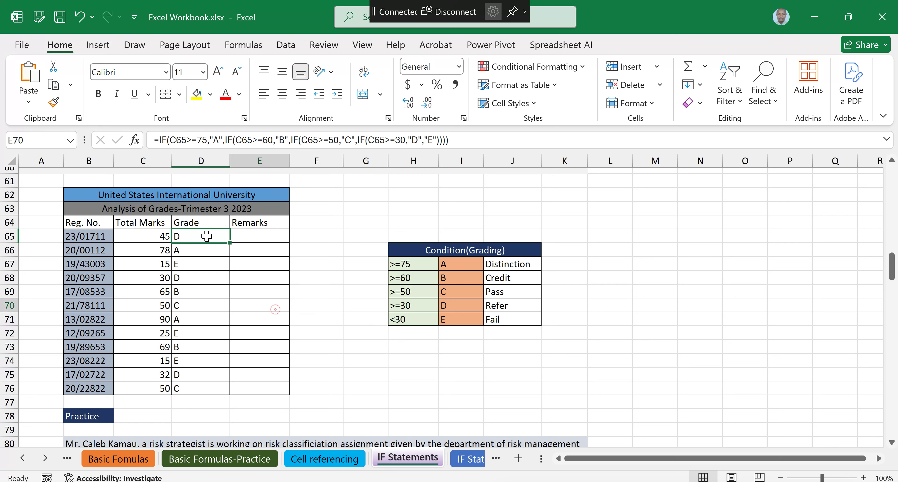
# - Copy the complete nested IF formula text from D65 and close the cell's editing
pyautogui.click(189, 236)
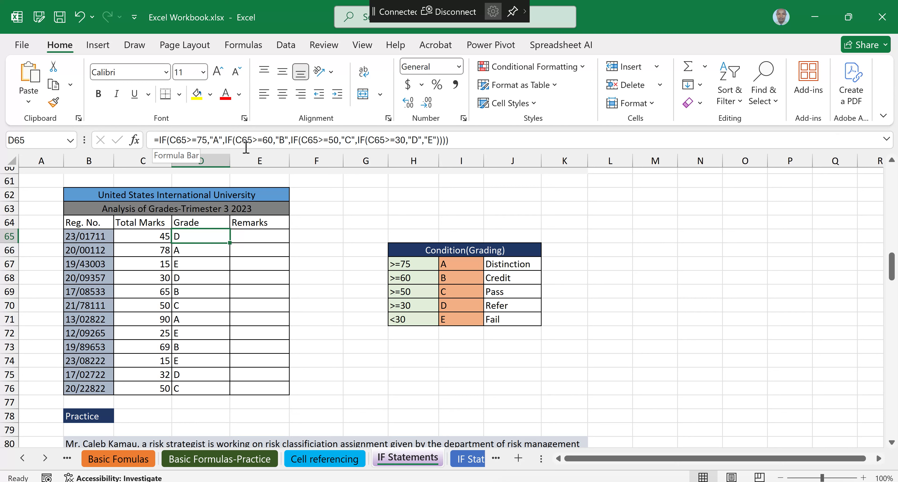
pyautogui.click(153, 140)
pyautogui.moveTo(154, 140); pyautogui.dragTo(474, 136)
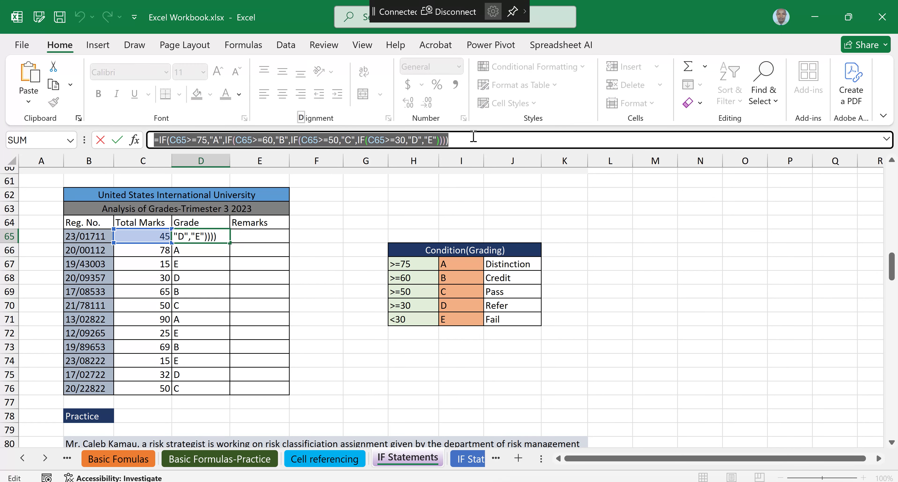
pyautogui.click(464, 141)
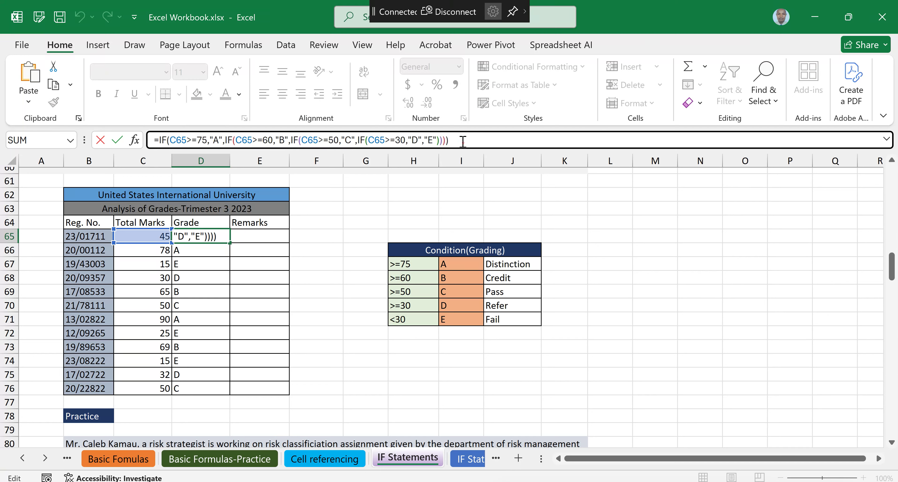
pyautogui.keyDown('shift'); pyautogui.click(351, 140); pyautogui.keyUp('shift')
pyautogui.hotkey('shift', 'Home')
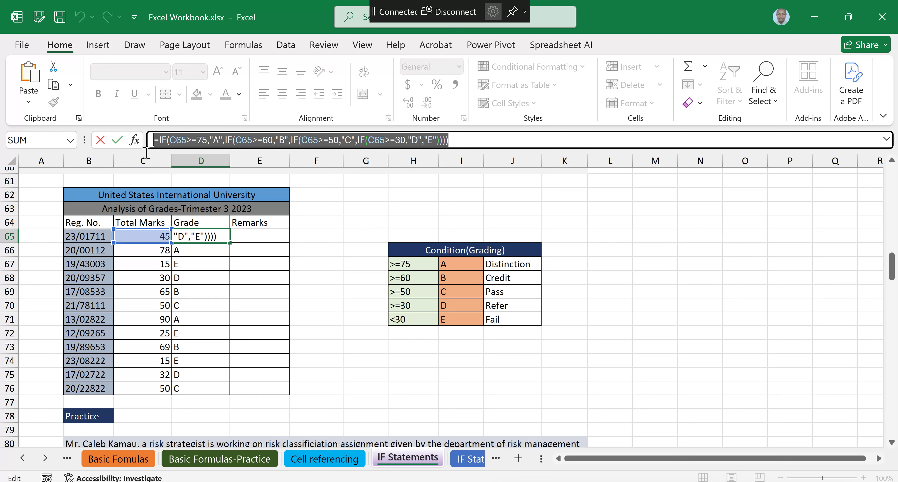
pyautogui.rightClick(212, 140)
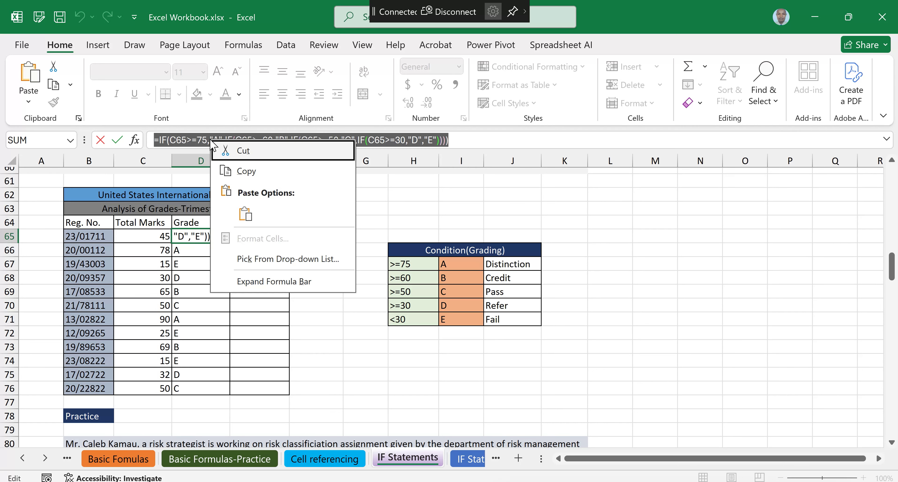
pyautogui.click(247, 171)
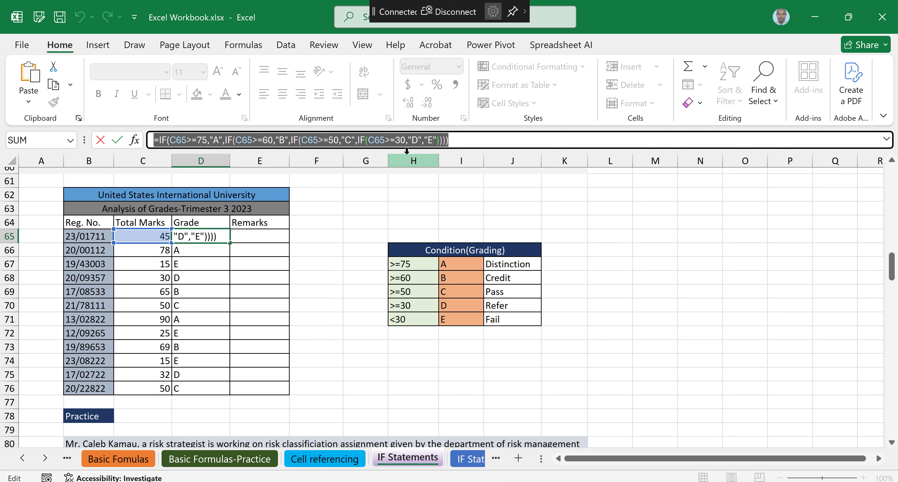
pyautogui.press('Return')
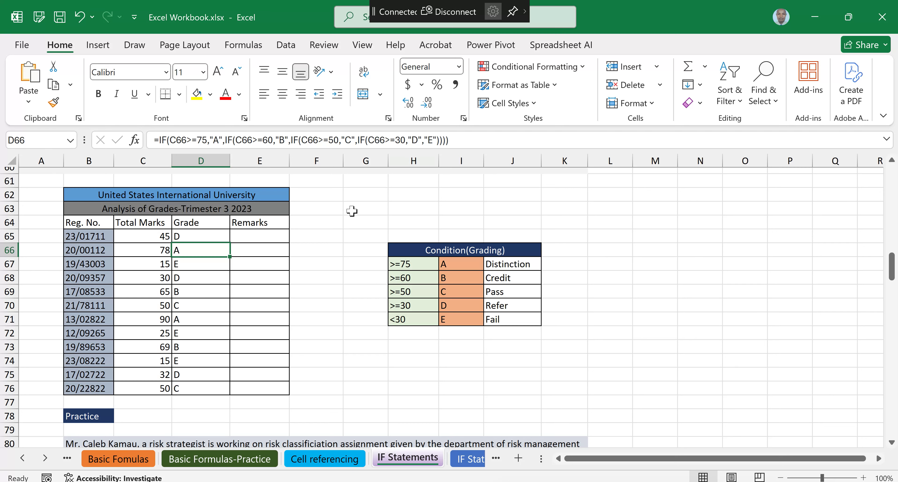
# - Copy the whole D65 grade formula as text once more and leave cell editing
pyautogui.click(205, 235)
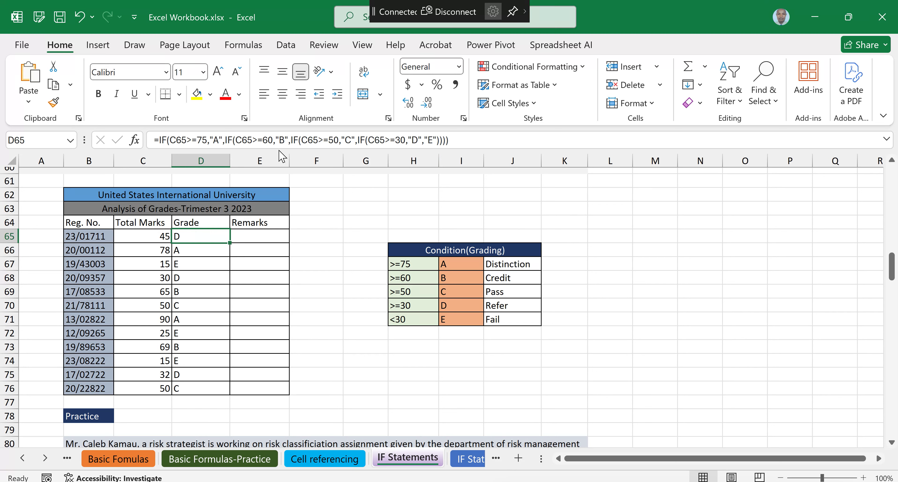
pyautogui.click(154, 140)
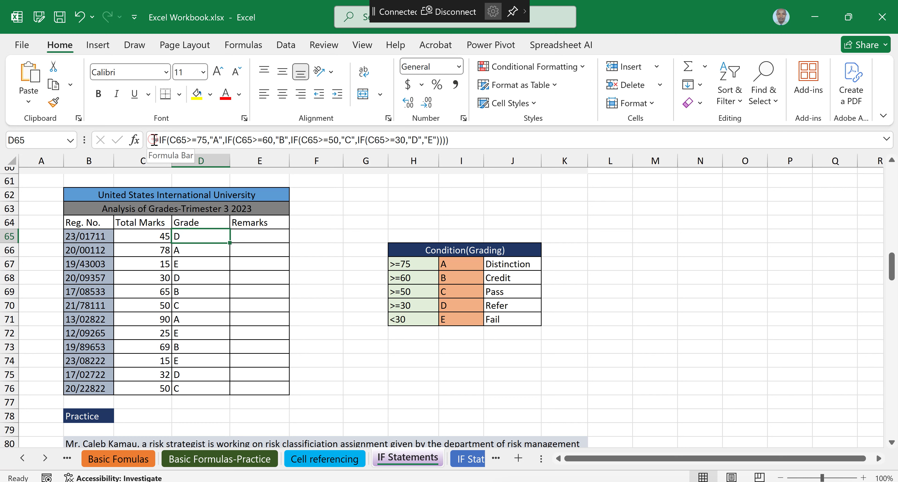
pyautogui.moveTo(154, 140); pyautogui.dragTo(342, 139)
pyautogui.moveTo(455, 131); pyautogui.dragTo(456, 132)
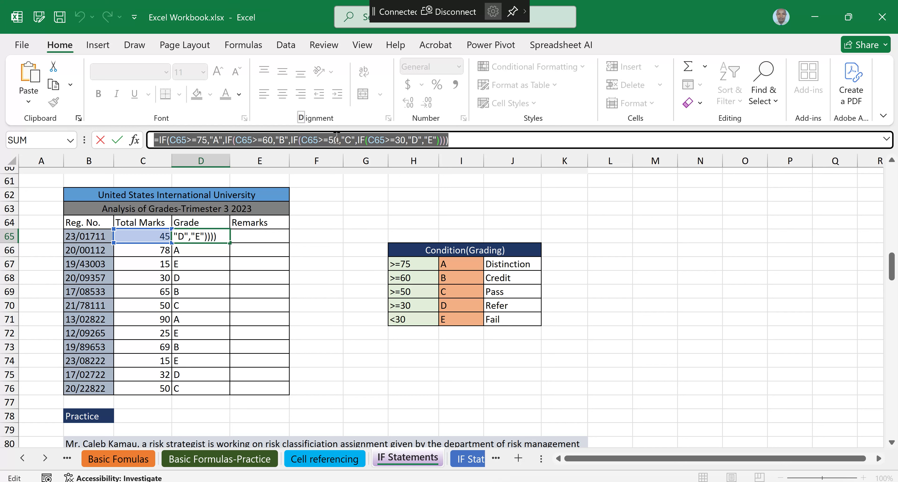
pyautogui.rightClick(337, 139)
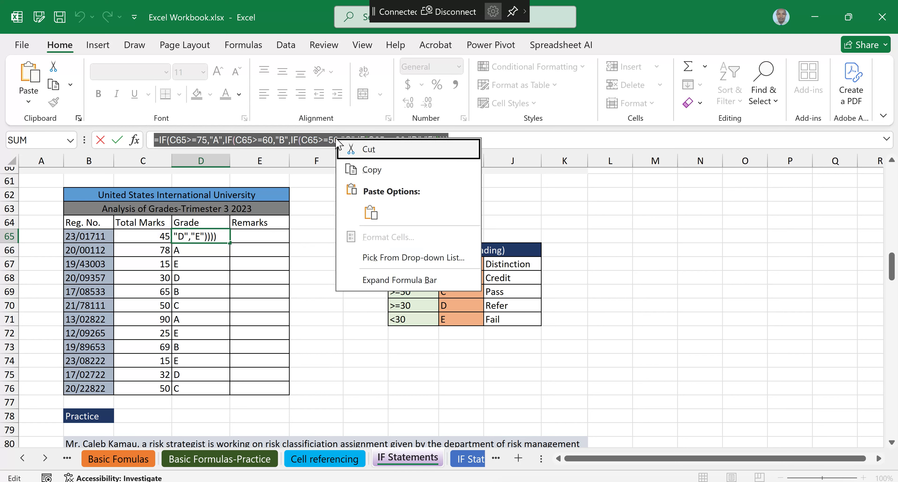
pyautogui.click(368, 170)
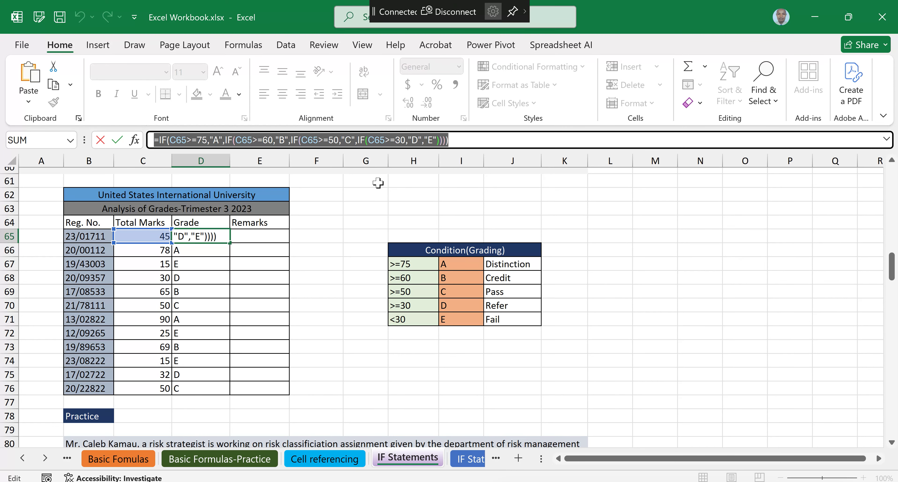
pyautogui.press('Return')
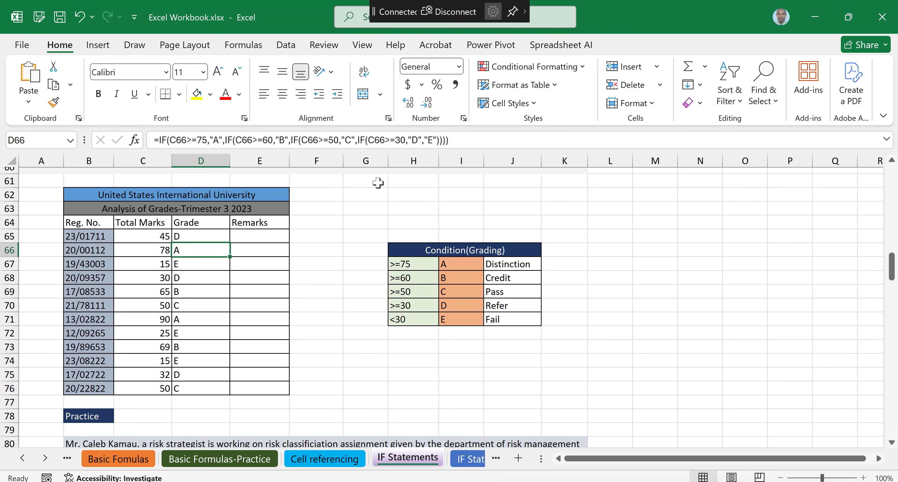
# - Paste the copied grade formula into E65, the first Remarks cell, and open it to check its references
pyautogui.click(258, 235)
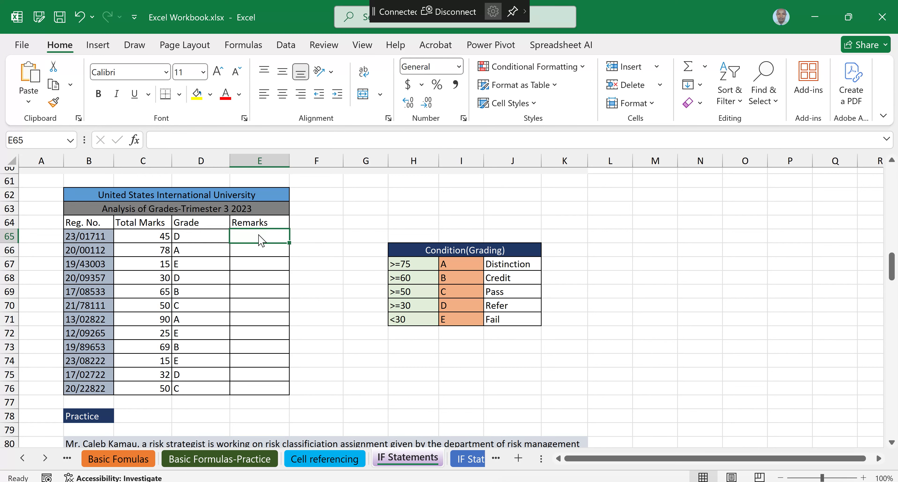
pyautogui.rightClick(258, 235)
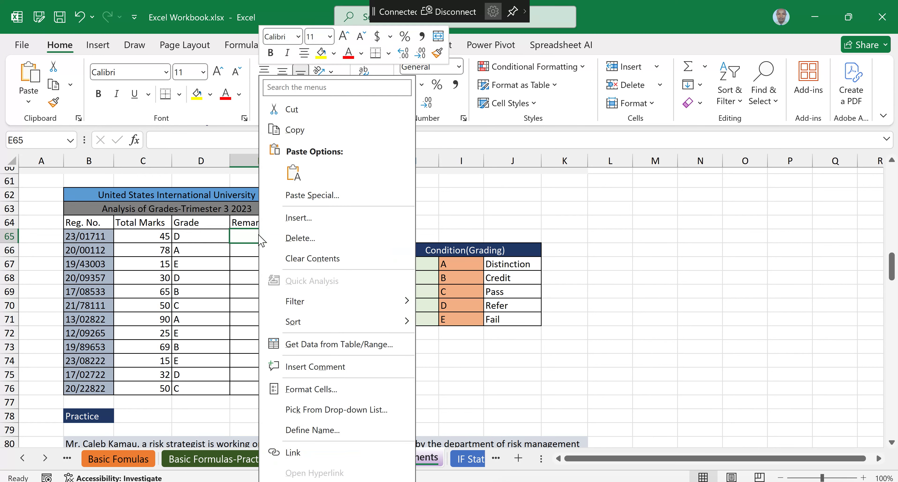
pyautogui.click(293, 173)
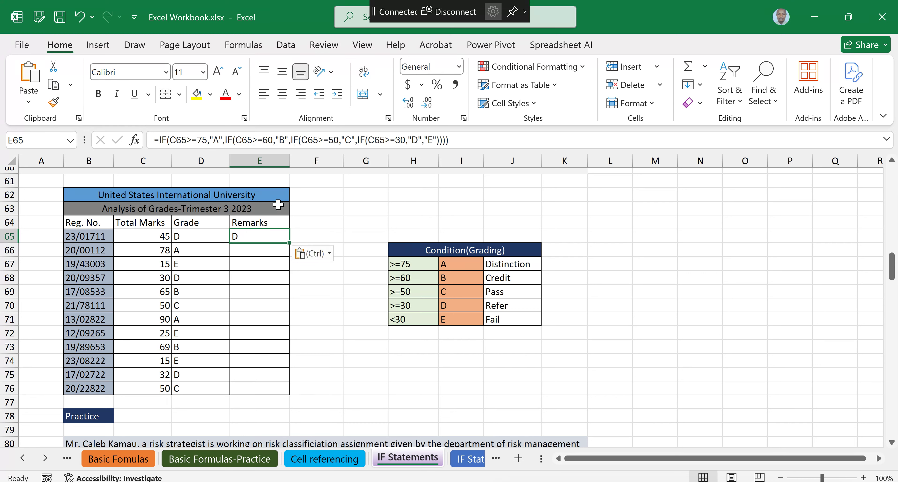
pyautogui.doubleClick(262, 236)
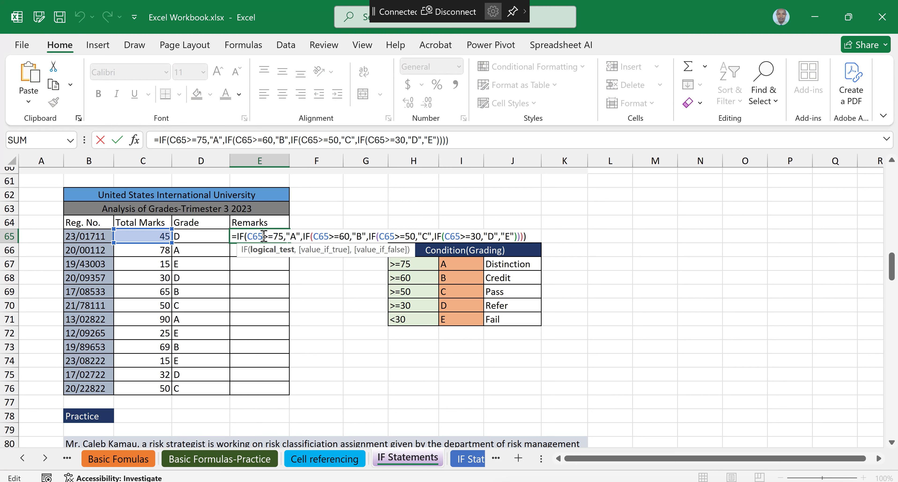
pyautogui.press('Return')
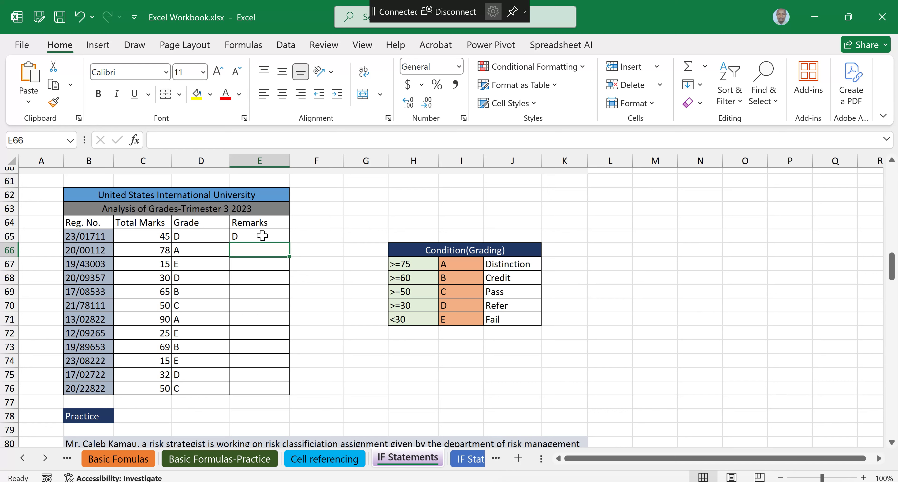
# - Open the E65 formula for editing and replace the "A" result for C65>=75 with "Disntinction"
pyautogui.click(263, 236)
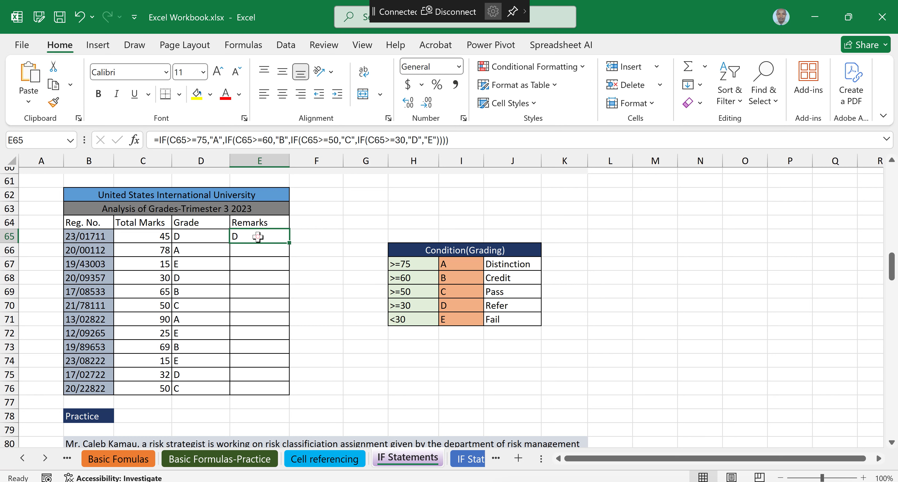
pyautogui.doubleClick(258, 236)
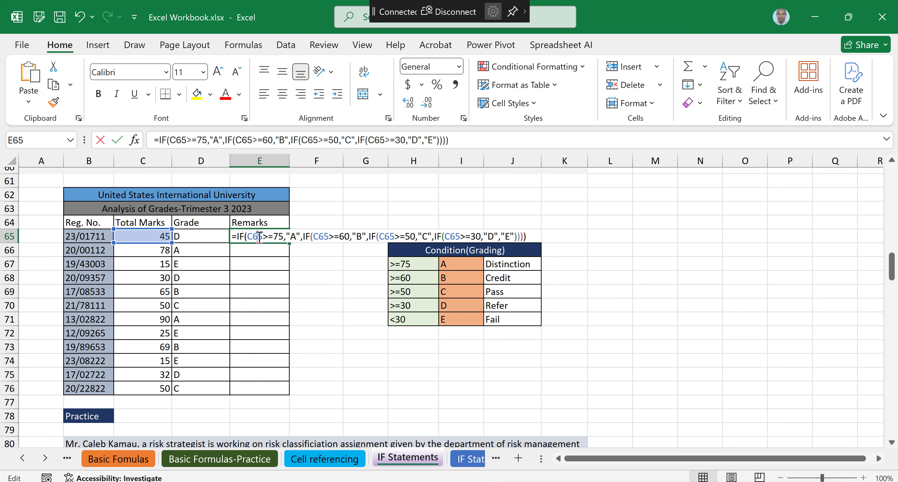
pyautogui.click(296, 237)
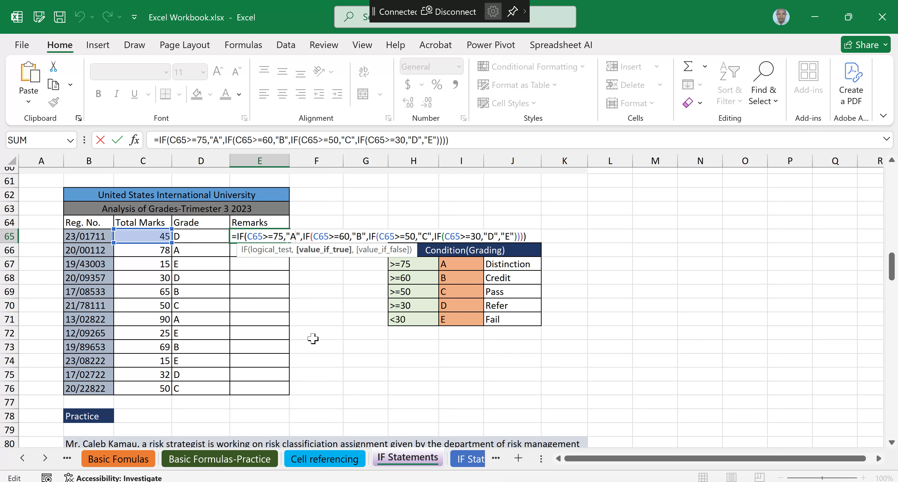
pyautogui.press('BackSpace')
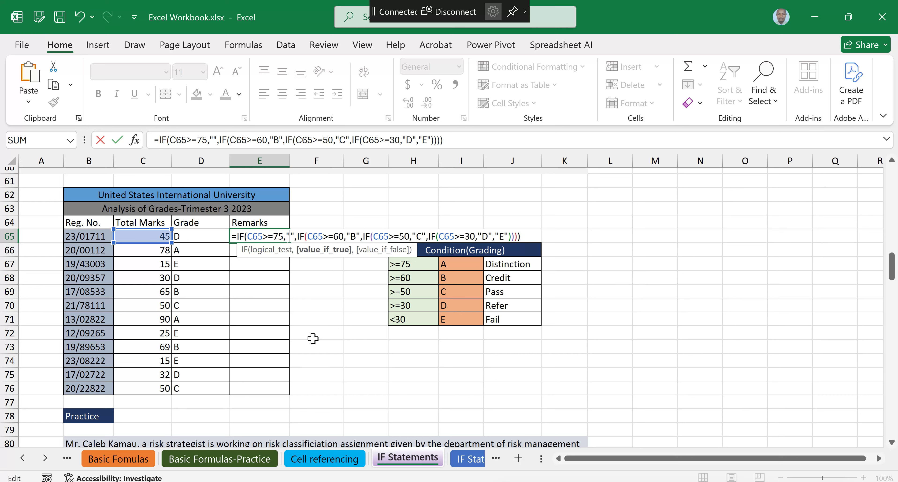
pyautogui.write('Dis')
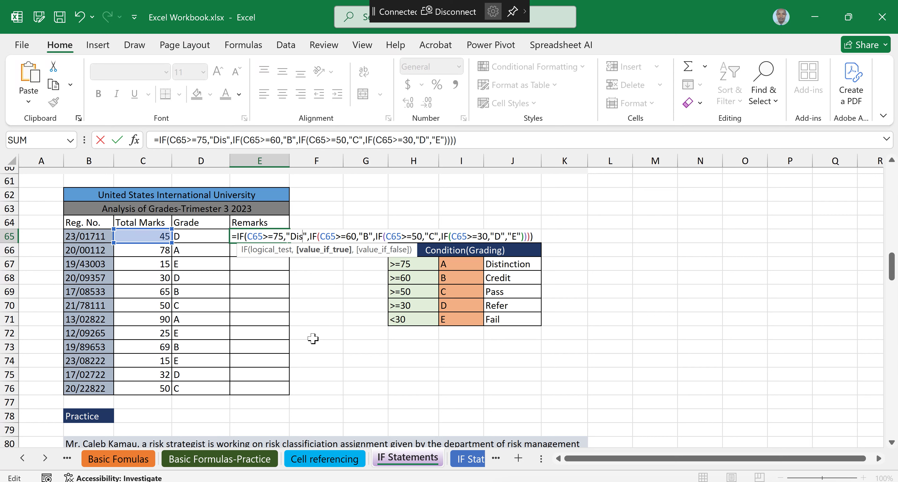
pyautogui.write('ntinction')
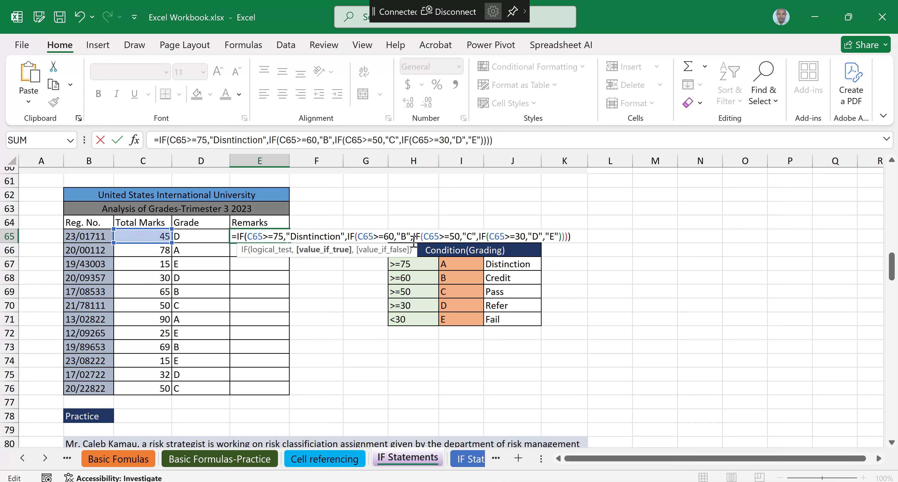
# - Replace the "B" result with "Credit" and the "C" result with "Pass" in the E65 formula
pyautogui.click(408, 236)
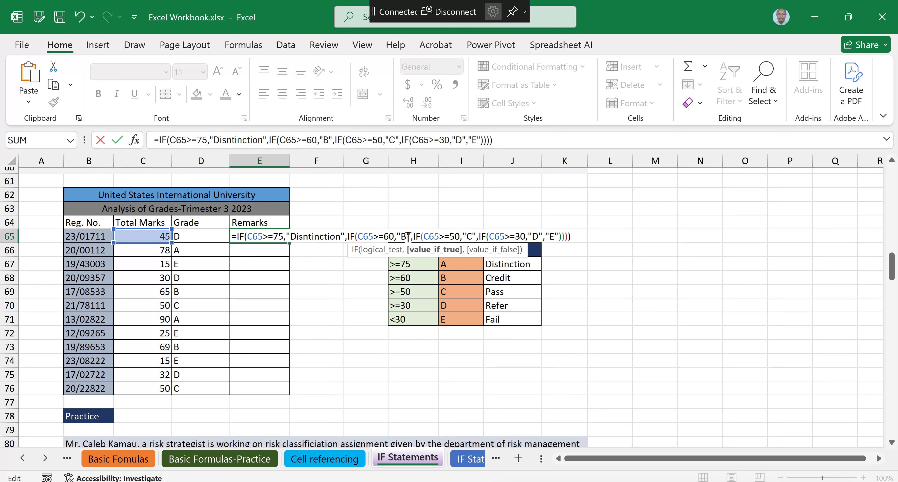
pyautogui.press('BackSpace')
pyautogui.write('Credi')
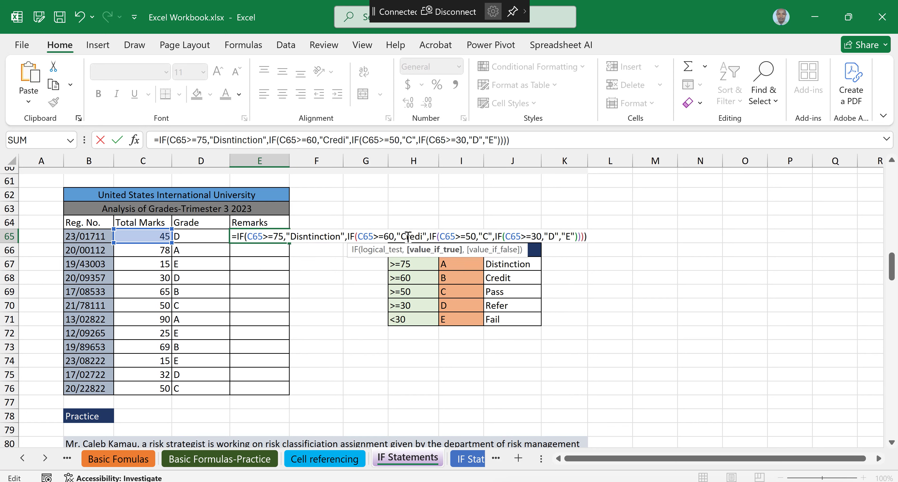
pyautogui.write('t')
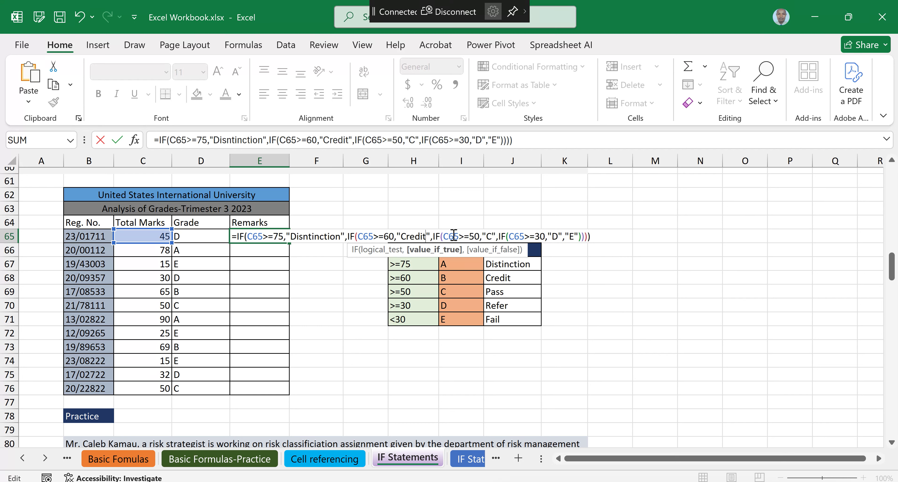
pyautogui.click(493, 236)
pyautogui.press('BackSpace')
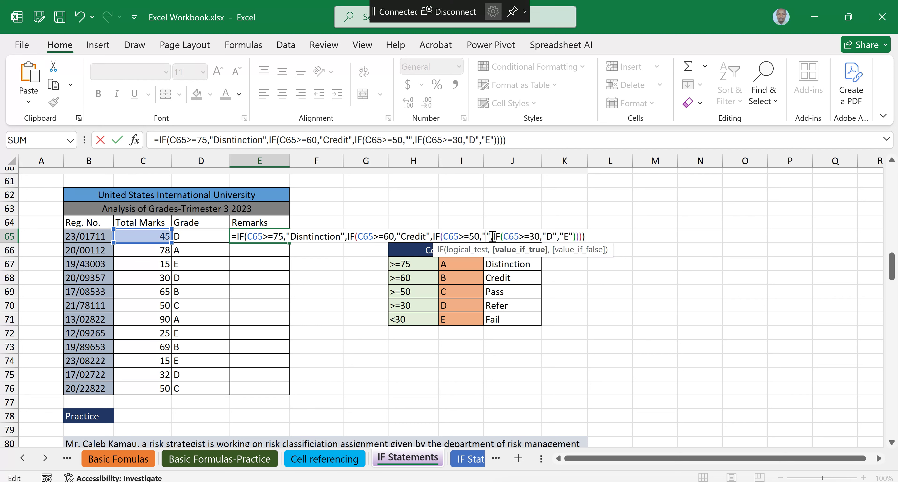
pyautogui.write('Pass')
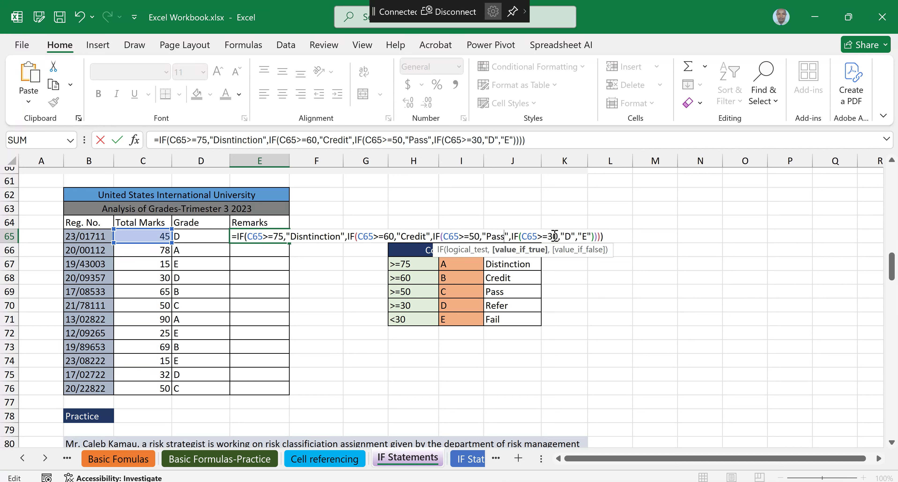
# - Replace the "D" result for C65>=30 with "Refer" in the E65 formula
pyautogui.click(570, 236)
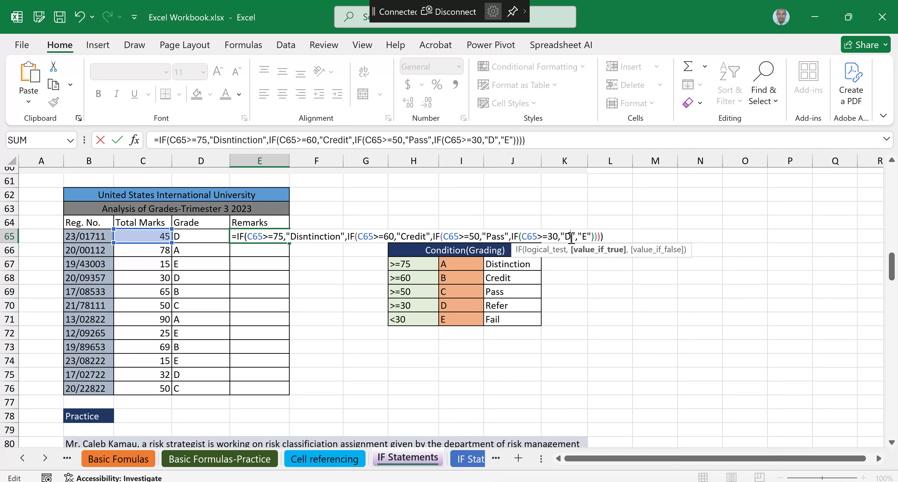
pyautogui.press('BackSpace')
pyautogui.write('Ref')
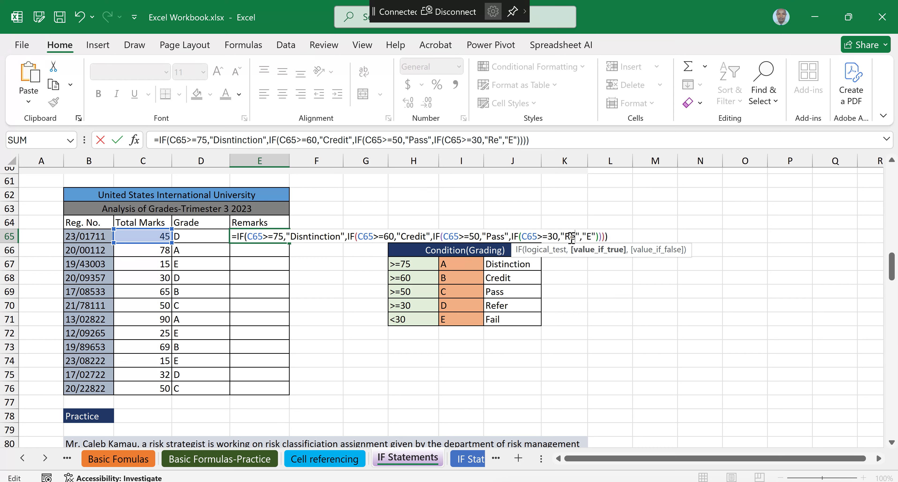
pyautogui.write('er')
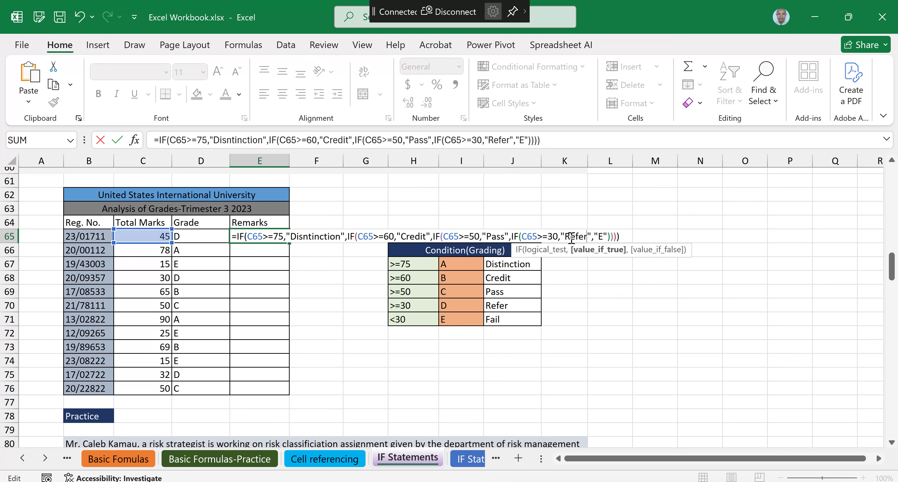
# - Replace the "E" result with "Fail" in the E65 formula and commit the formula
pyautogui.click(603, 238)
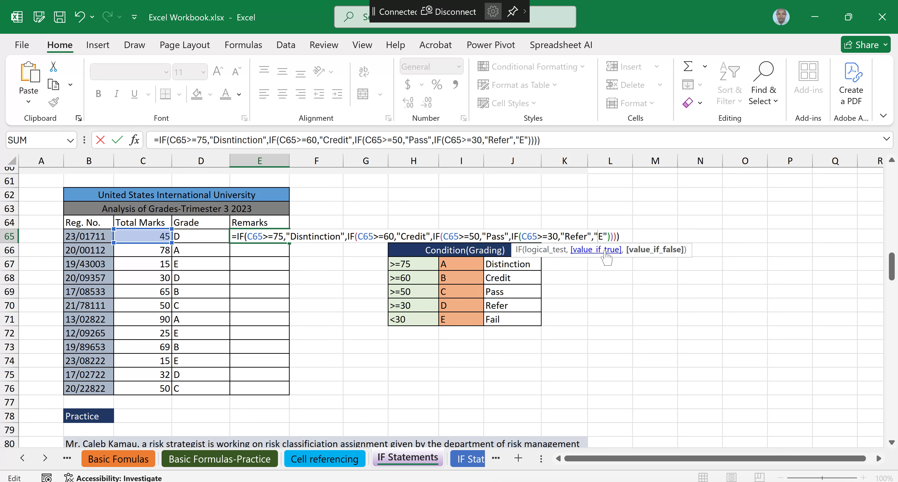
pyautogui.press('BackSpace')
pyautogui.write('Fail')
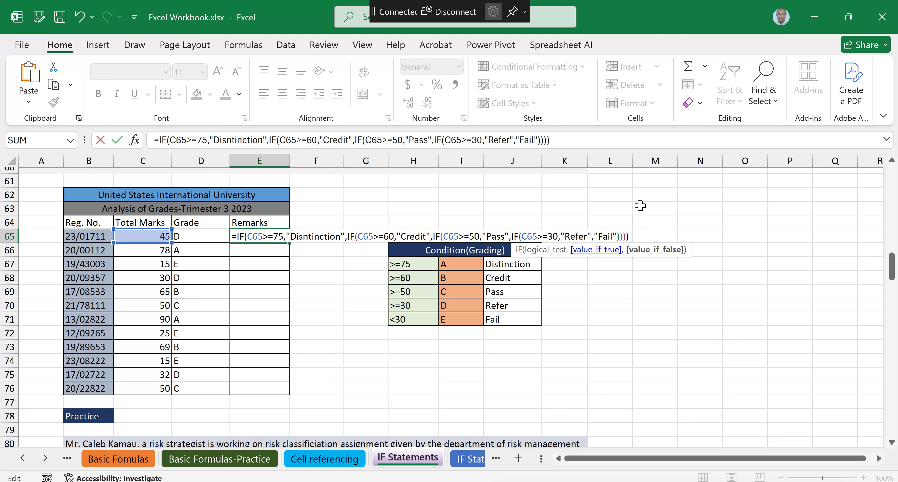
pyautogui.click(631, 238)
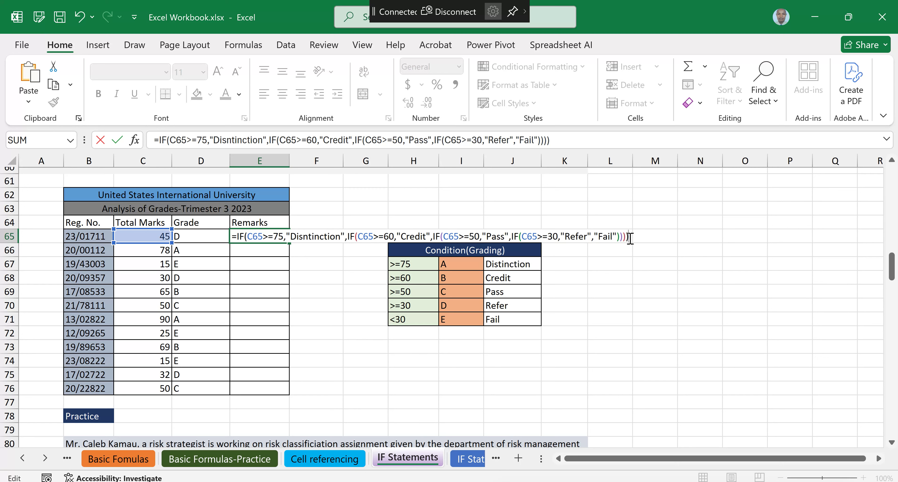
pyautogui.press('Return')
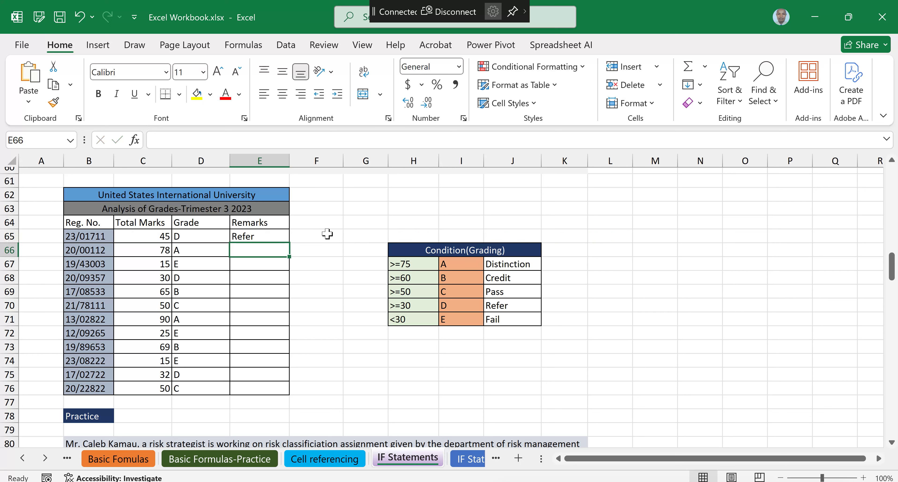
# - Fill the E65 remarks formula down through E76
pyautogui.click(281, 236)
pyautogui.moveTo(289, 244); pyautogui.dragTo(285, 393)
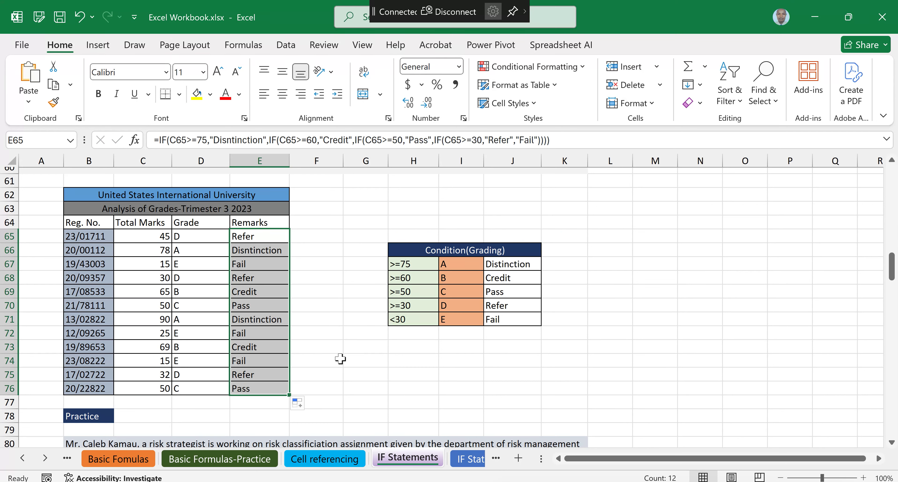
pyautogui.click(610, 333)
# - Review the risk classification practice task, its variance definition and the High, Moderate and Low risk conditions
pyautogui.scroll(-4, 610, 333)
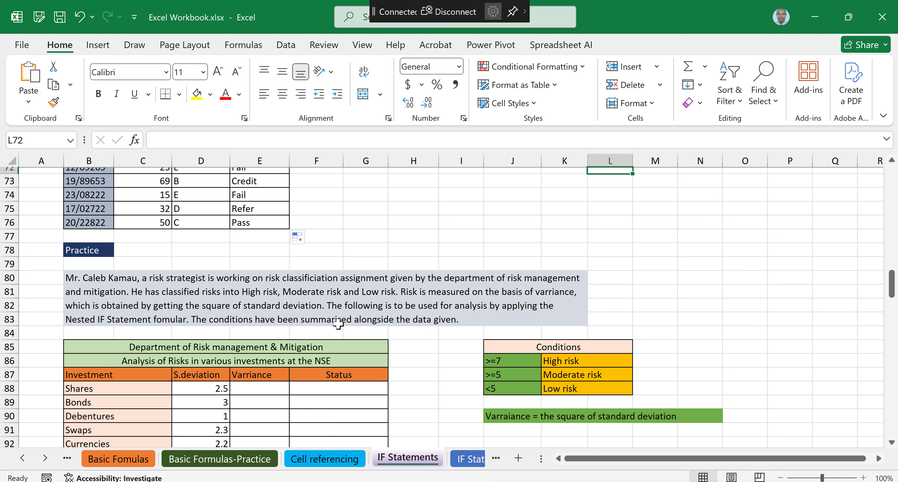
pyautogui.scroll(-1, 338, 323)
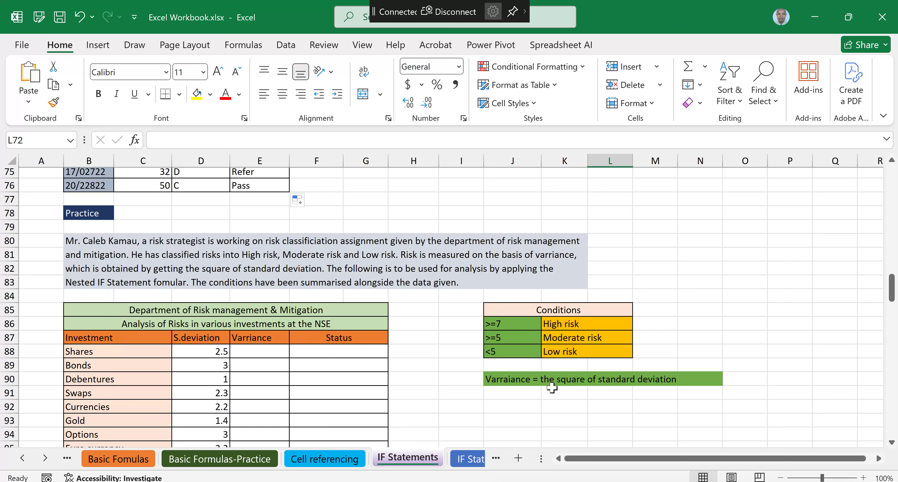
pyautogui.click(588, 379)
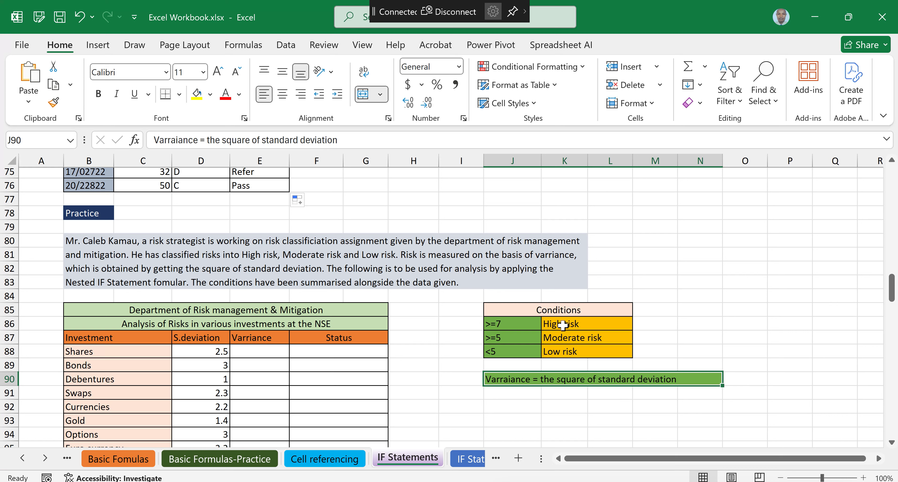
pyautogui.click(589, 325)
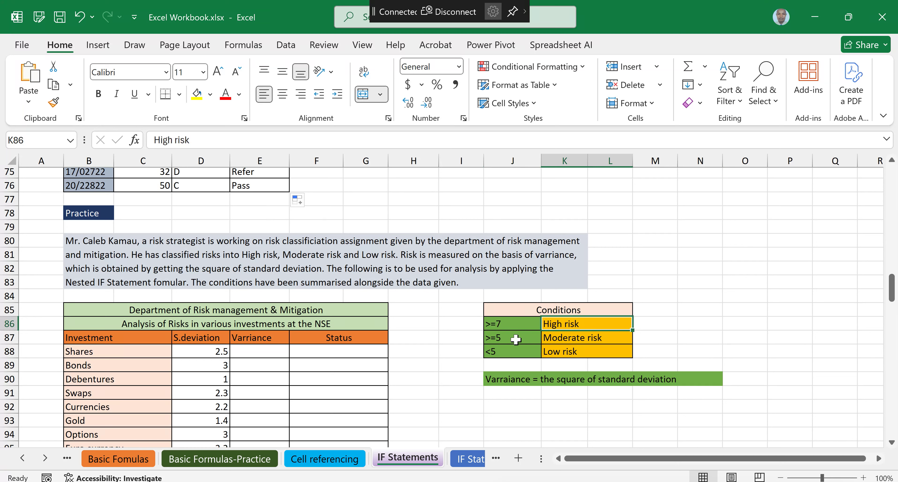
pyautogui.click(579, 337)
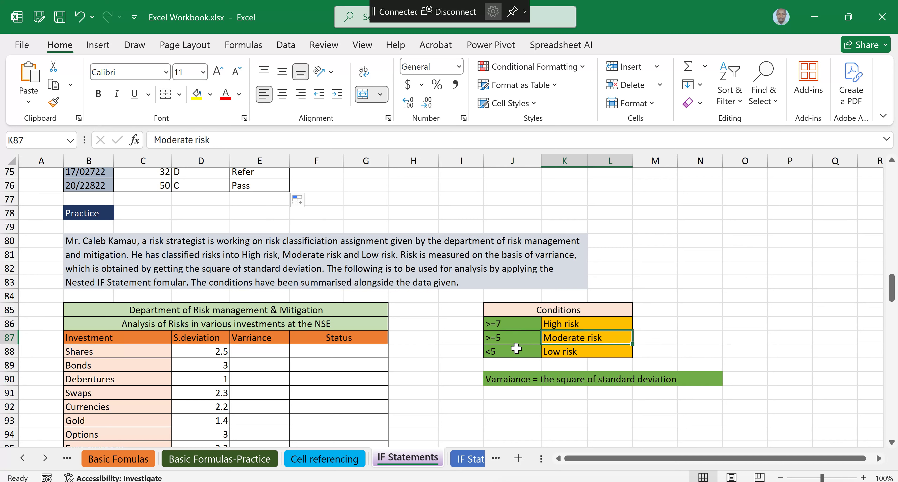
pyautogui.click(563, 352)
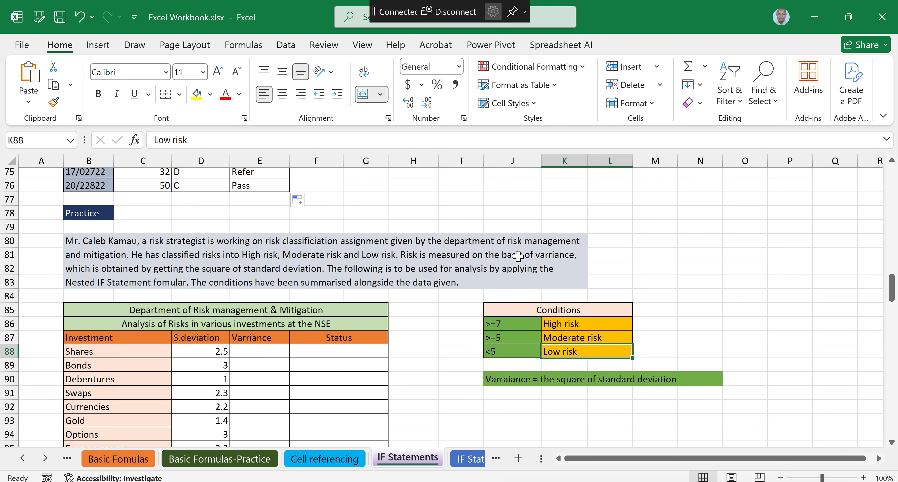
pyautogui.scroll(-3, 314, 260)
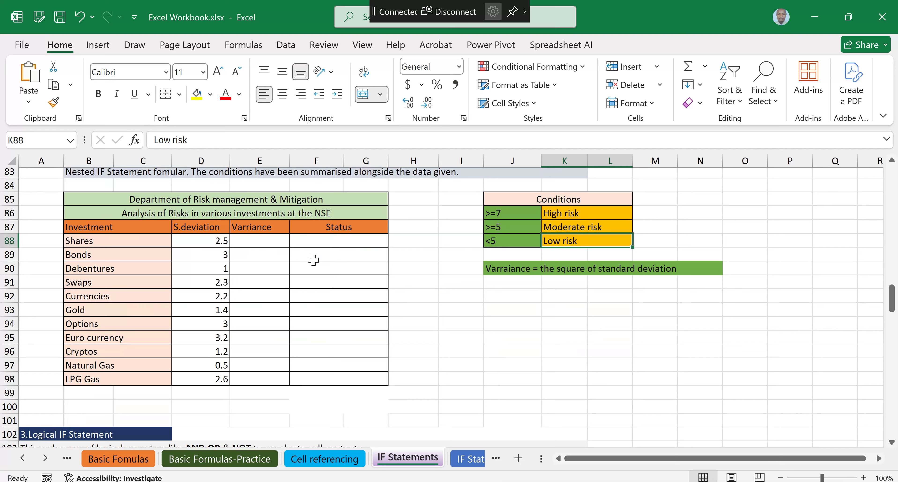
# - Calculate the variance for Shares in E88 with =D88^2 and fill it down through E98
pyautogui.click(258, 242)
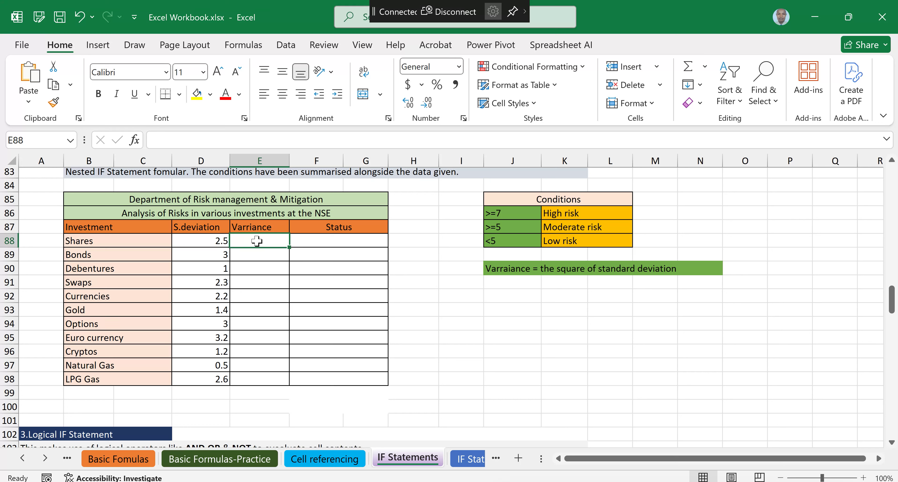
pyautogui.write('=')
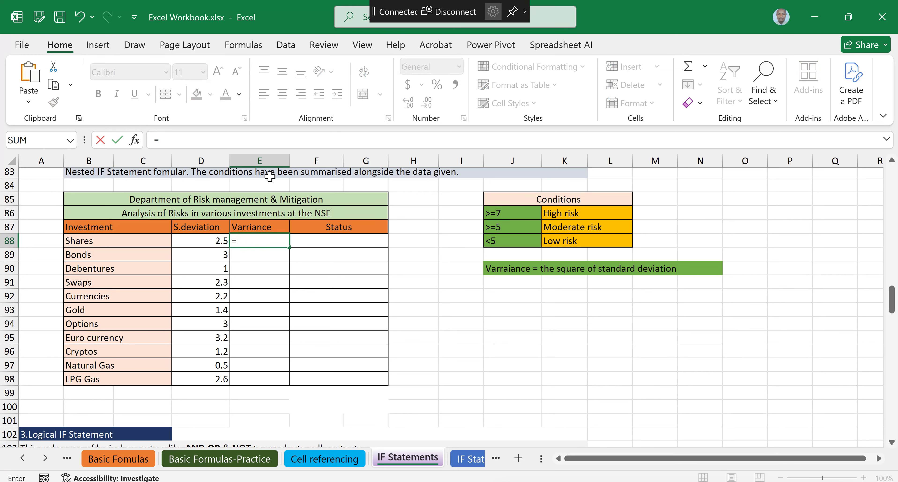
pyautogui.click(210, 241)
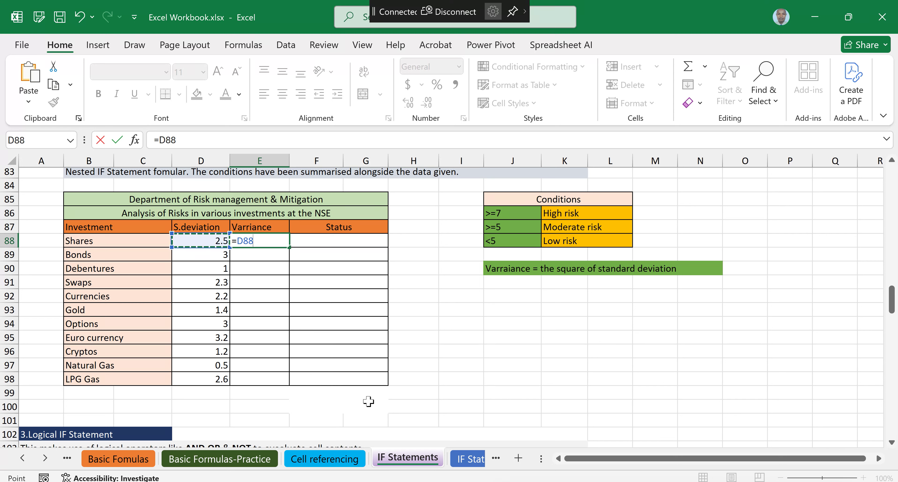
pyautogui.write('^2')
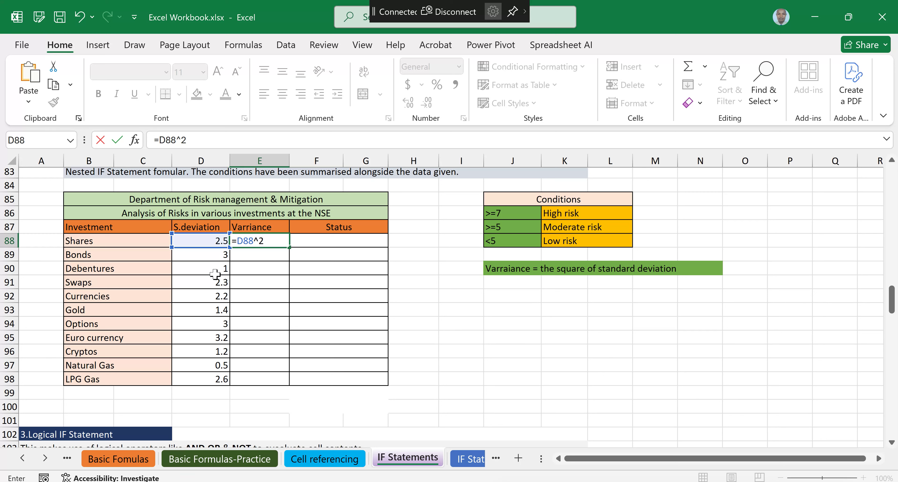
pyautogui.hotkey('ctrl', 'Return')
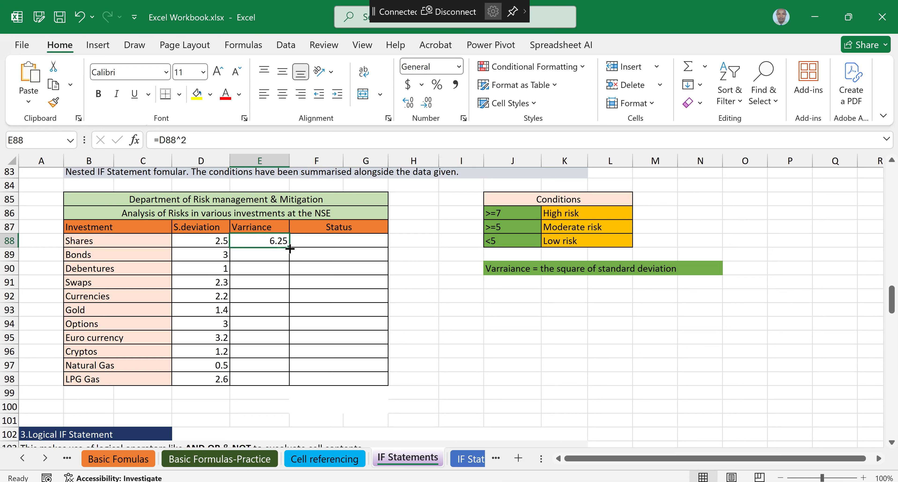
pyautogui.moveTo(290, 248); pyautogui.dragTo(271, 382)
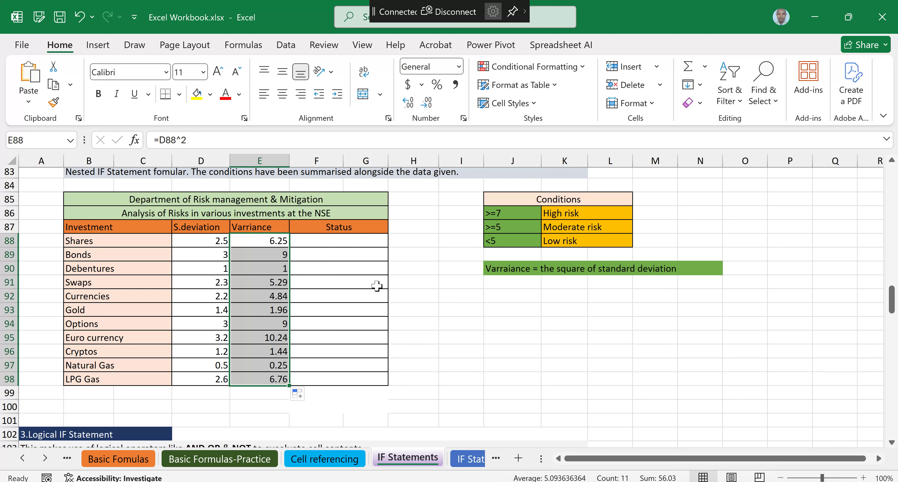
# - Begin an IF formula in F88, the first Status cell, that returns "High Risk" when E88>=7
pyautogui.moveTo(333, 241)
pyautogui.mouseDown()
pyautogui.moveTo(333, 307)
pyautogui.moveTo(332, 241)
pyautogui.mouseUp()
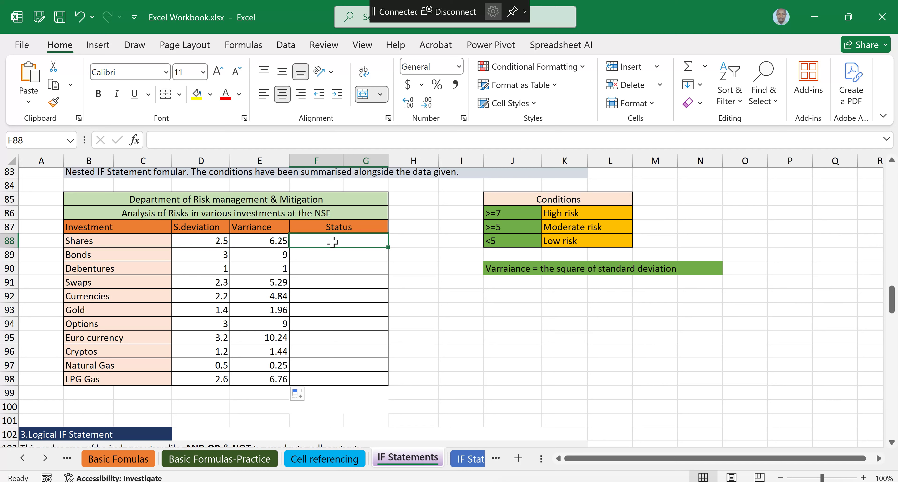
pyautogui.write('=')
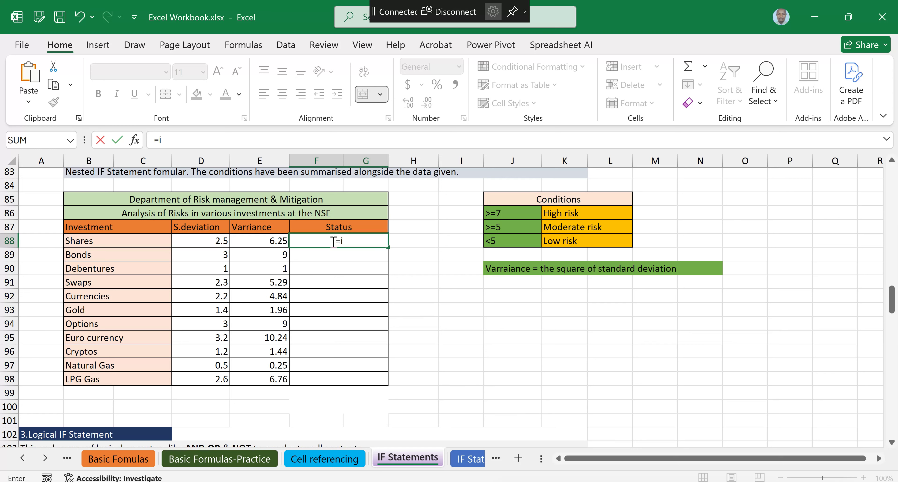
pyautogui.write('if')
pyautogui.press('Tab')
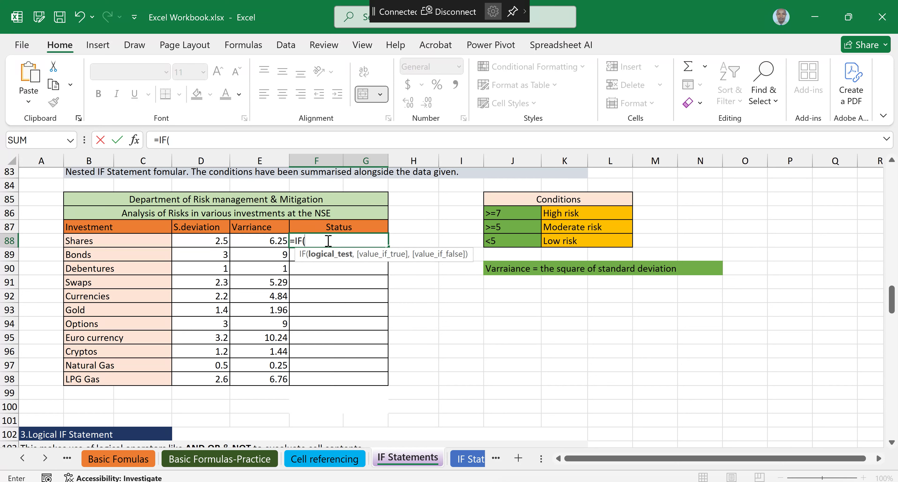
pyautogui.click(271, 241)
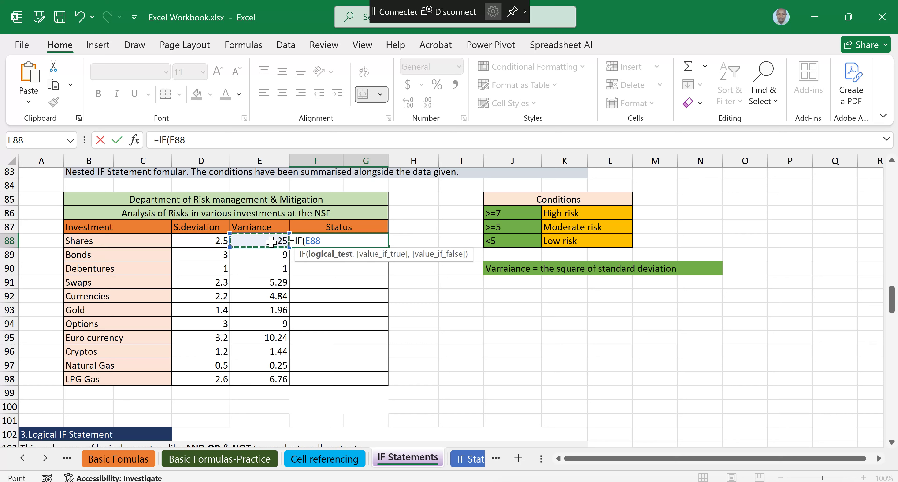
pyautogui.write('>=')
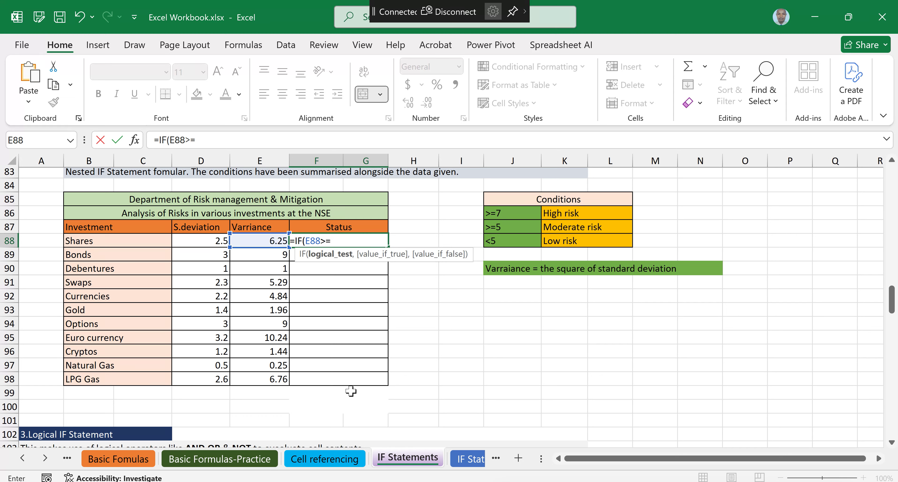
pyautogui.write('7,')
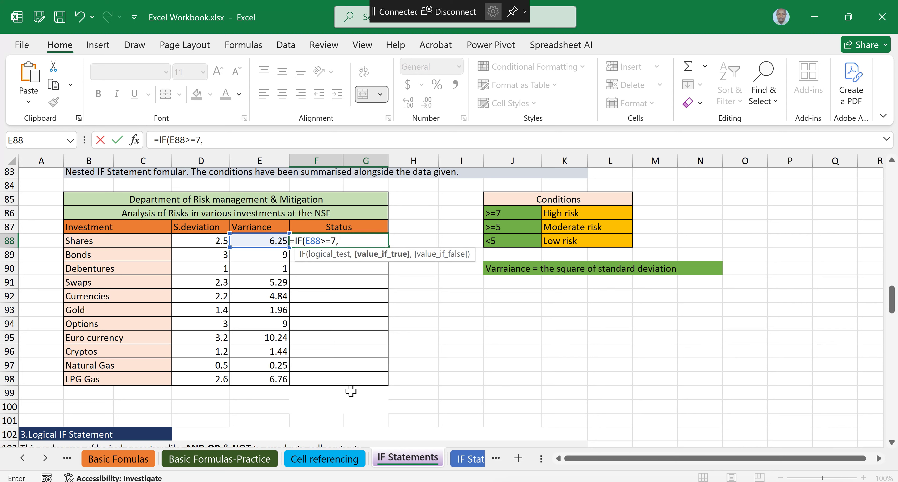
pyautogui.write('"High Risk')
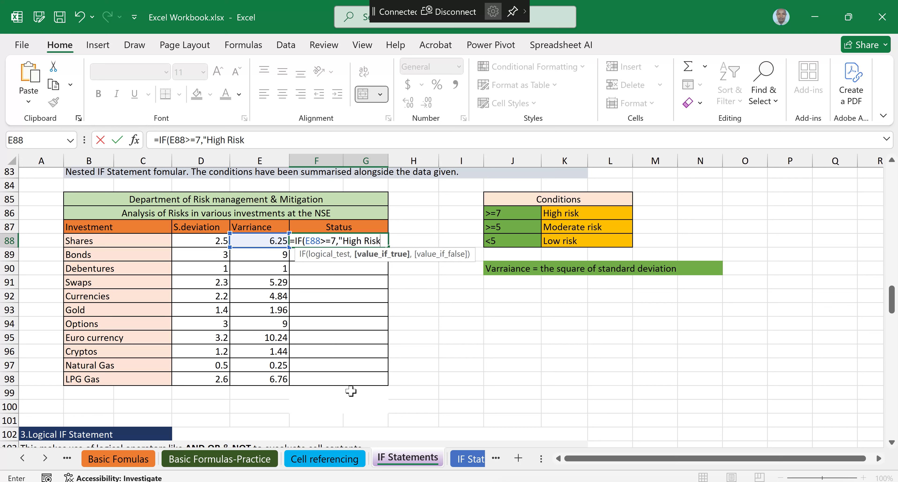
pyautogui.write('",')
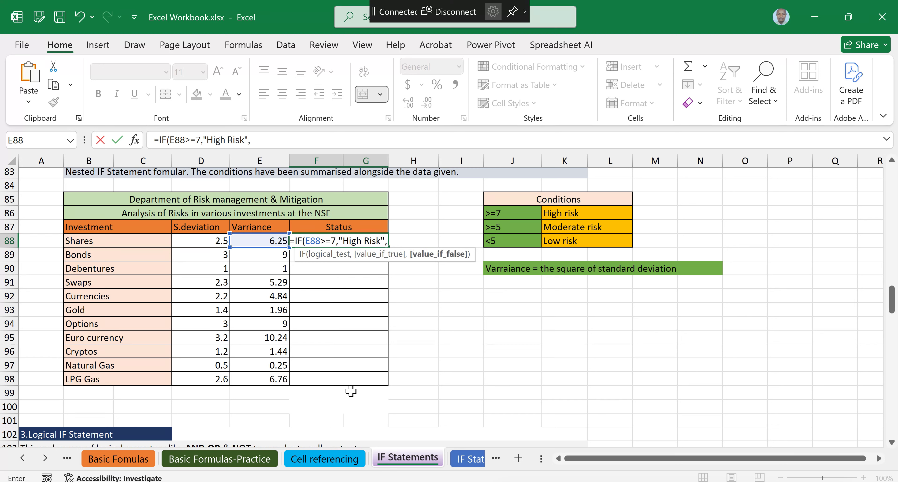
# - Nest a second IF function as the false result of the F88 formula
pyautogui.write('i')
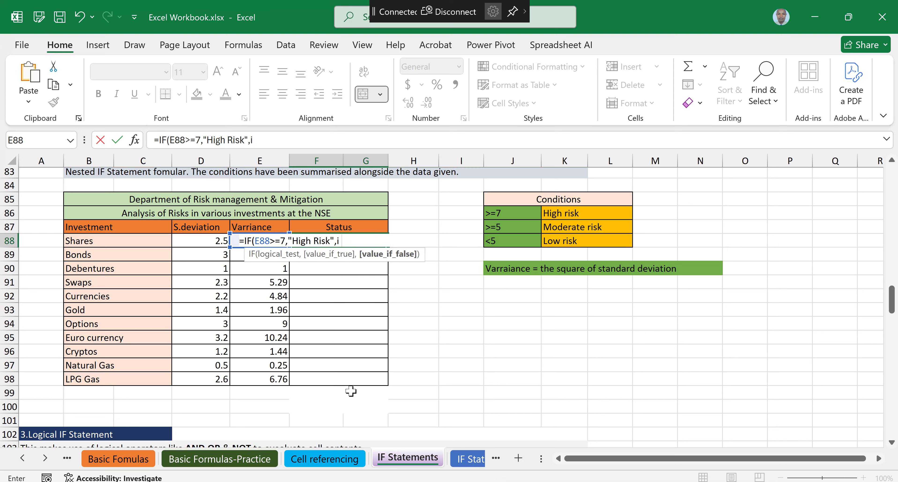
pyautogui.press('Tab')
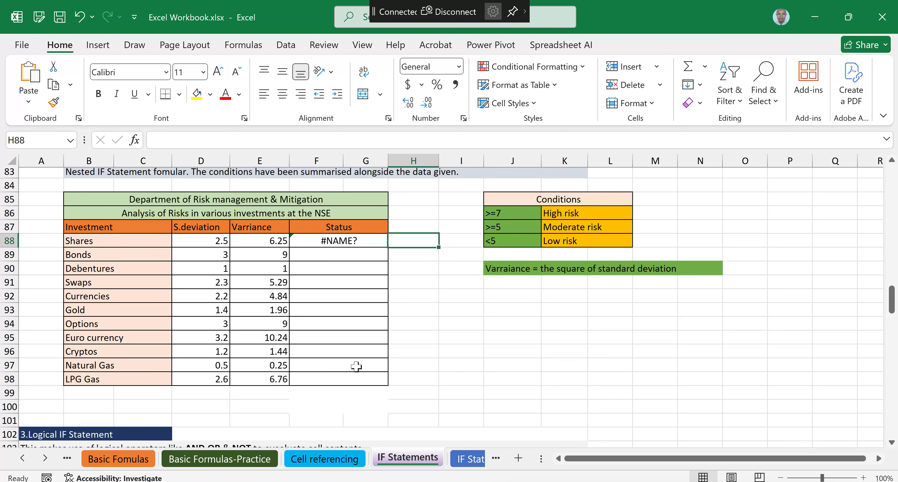
pyautogui.doubleClick(344, 240)
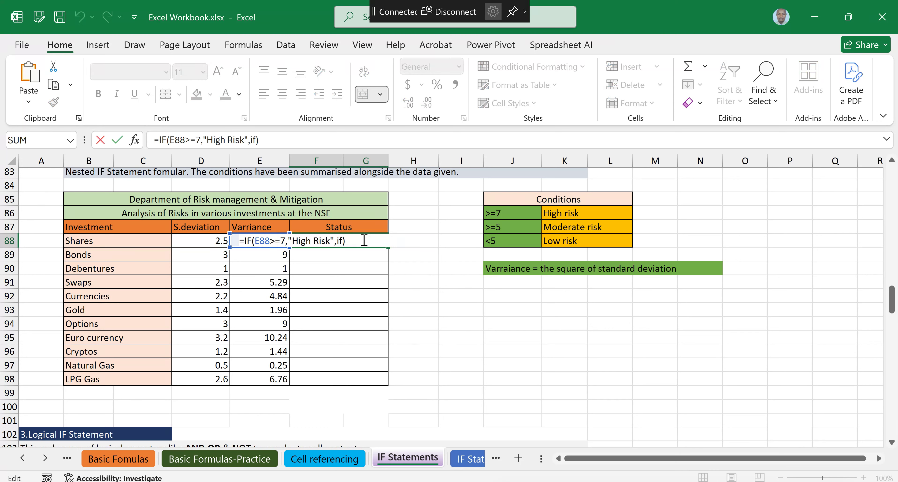
pyautogui.press('BackSpace')
pyautogui.press('BackSpace')
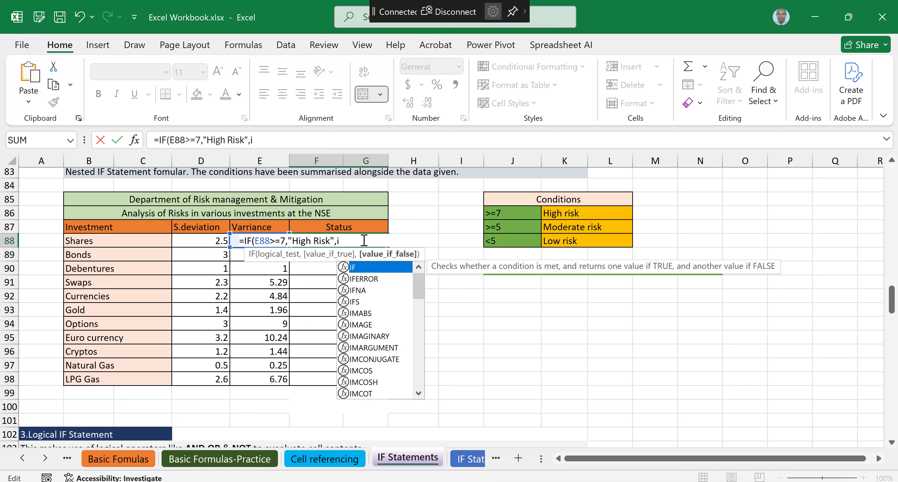
pyautogui.press('Tab')
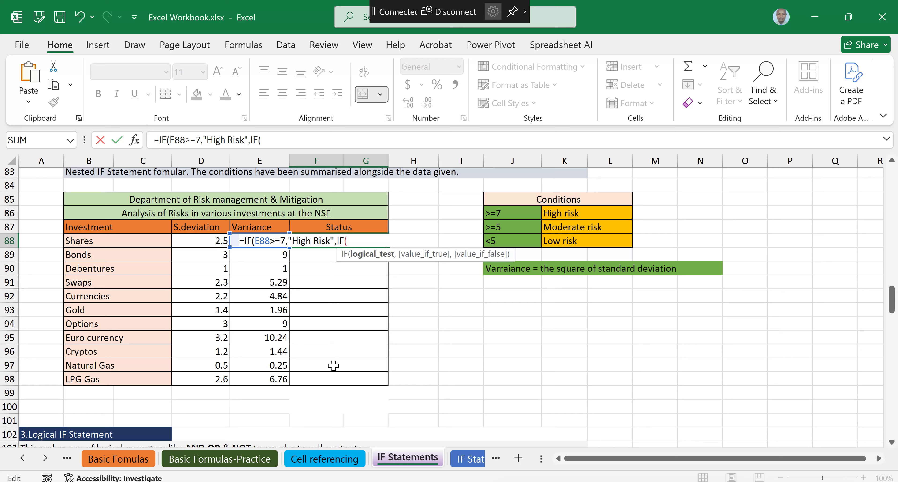
# - Give the nested IF in F88 the test E88>=5 and the true result "Moderate Risk"
pyautogui.write('E88')
pyautogui.write('>=5,')
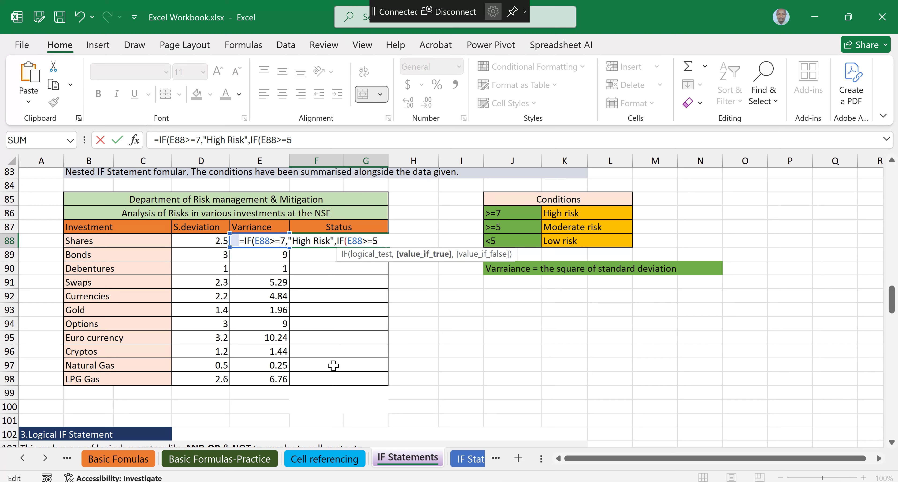
pyautogui.write('"Moderate R')
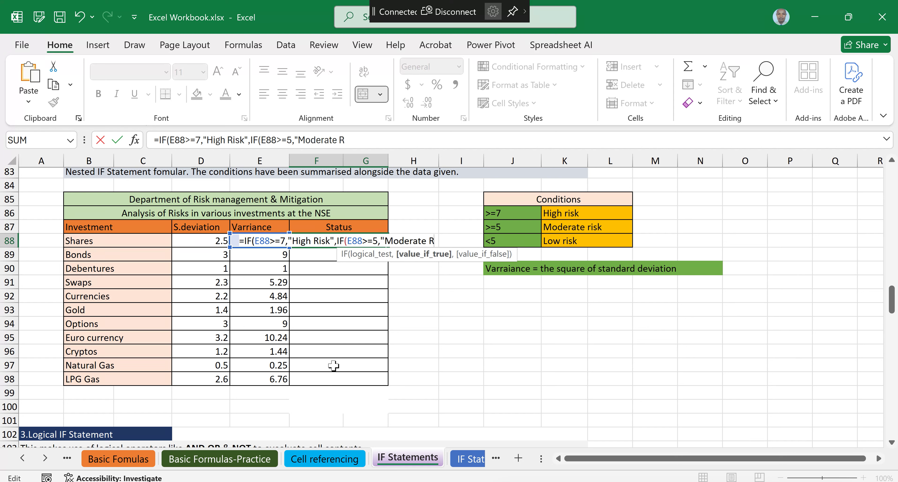
pyautogui.write('isk')
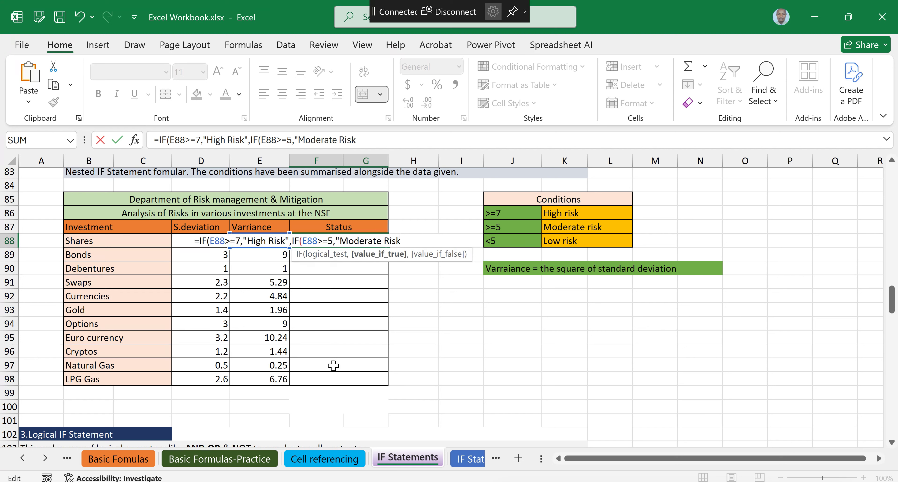
pyautogui.write('",')
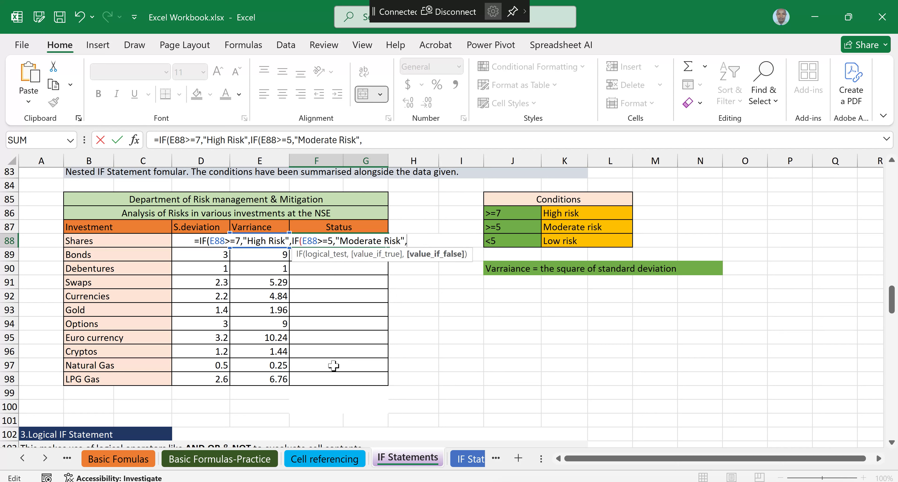
# - Finish the nested IF in F88 with the false result "Low Risk" and fill the formula down through F98
pyautogui.write('"Low Risk))')
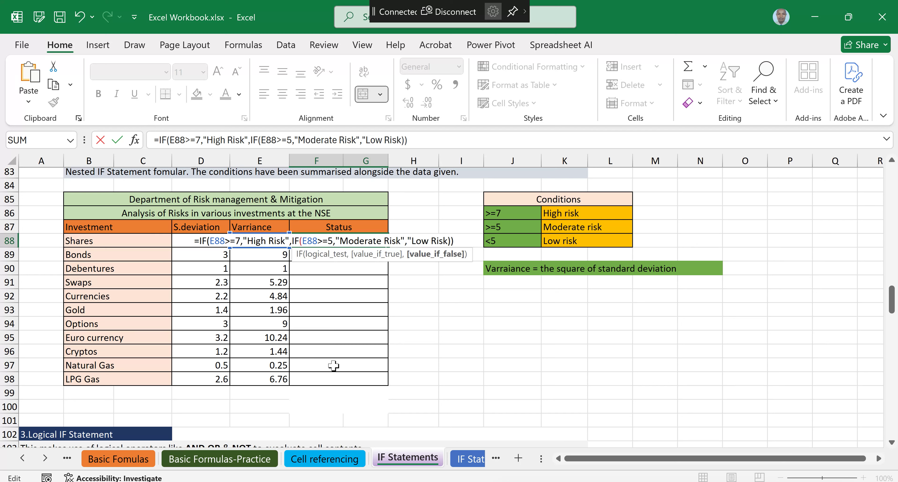
pyautogui.click(449, 241)
pyautogui.write('"')
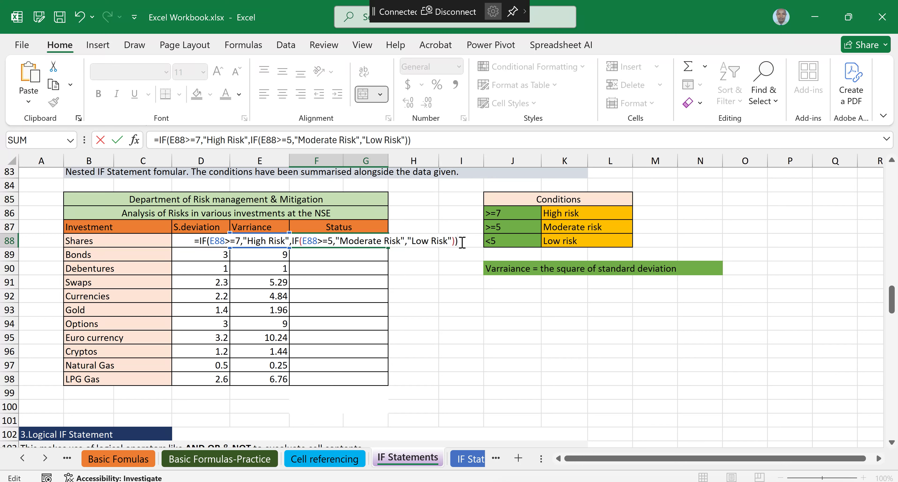
pyautogui.press('Return')
pyautogui.click(374, 241)
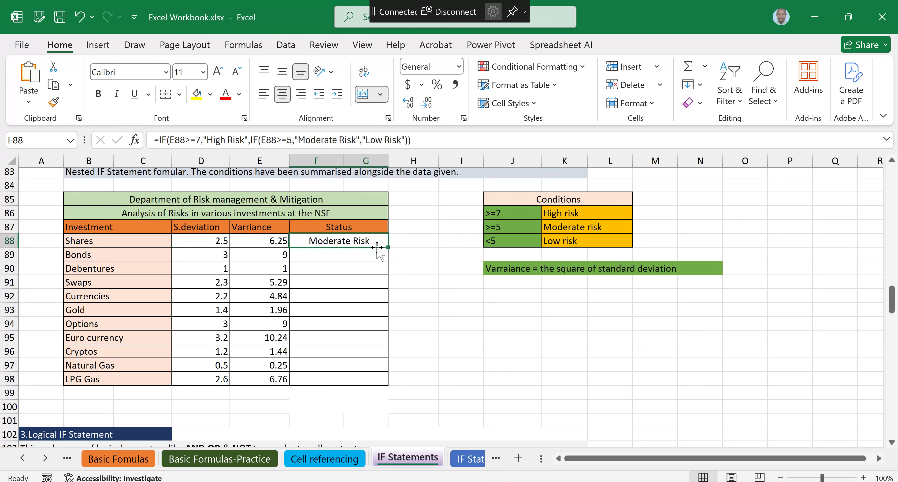
pyautogui.moveTo(388, 247); pyautogui.dragTo(389, 385)
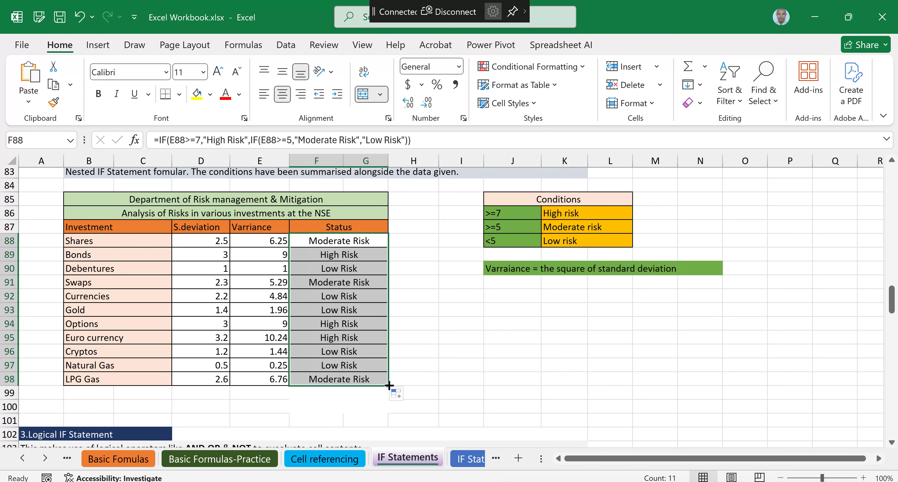
pyautogui.click(611, 324)
# - Read the Logical IF notes, the Moringa School practical example, its conditions table and the allowance note
pyautogui.scroll(-4, 457, 289)
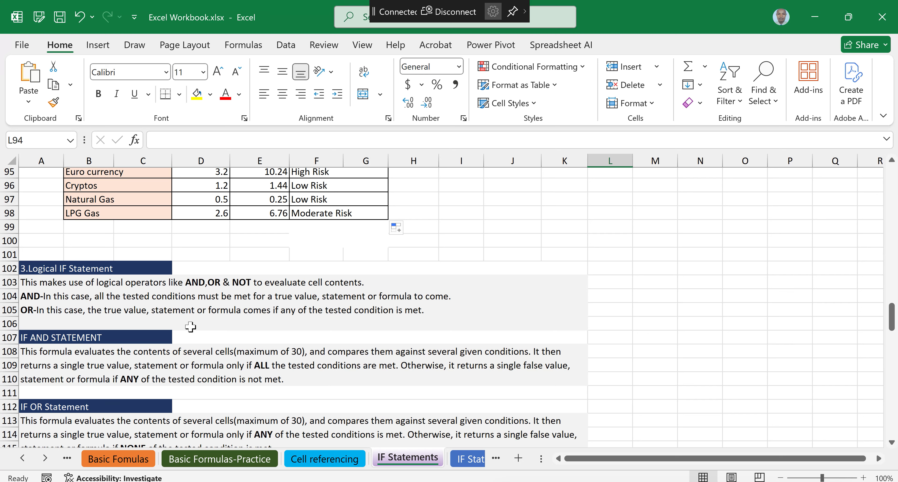
pyautogui.scroll(-5, 191, 326)
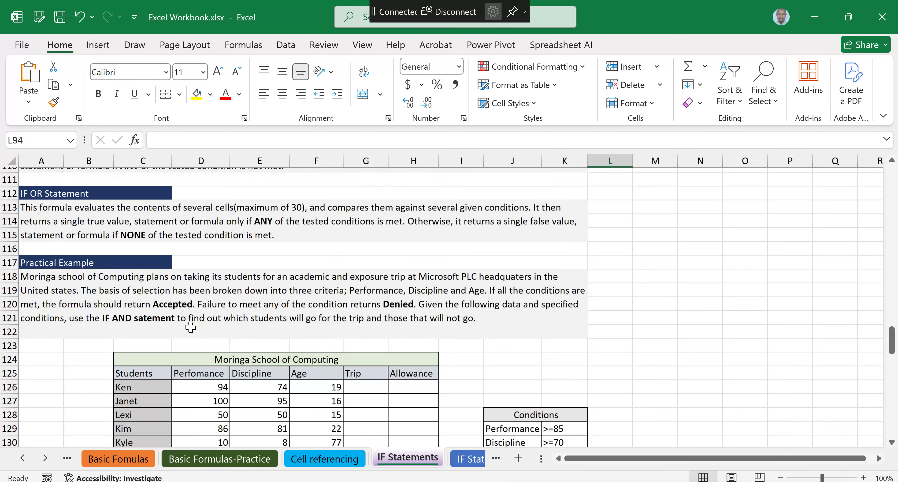
pyautogui.scroll(-1, 191, 327)
pyautogui.scroll(5, 191, 327)
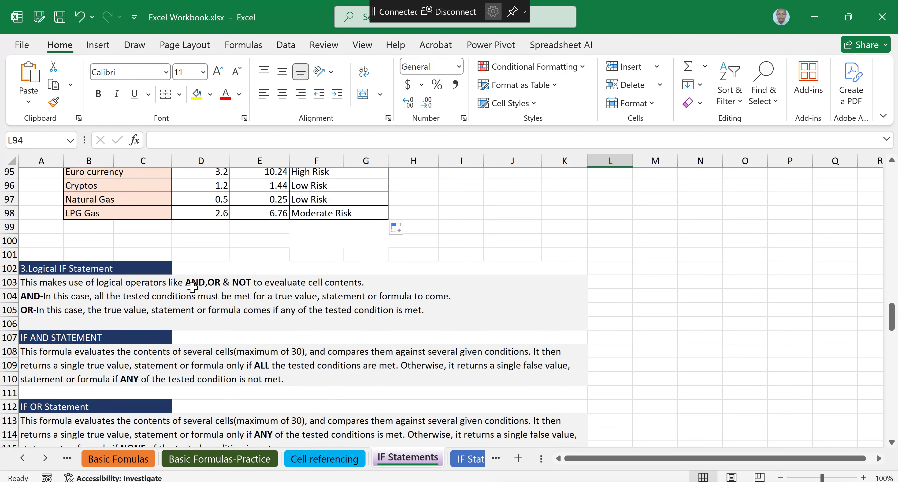
pyautogui.scroll(-5, 192, 287)
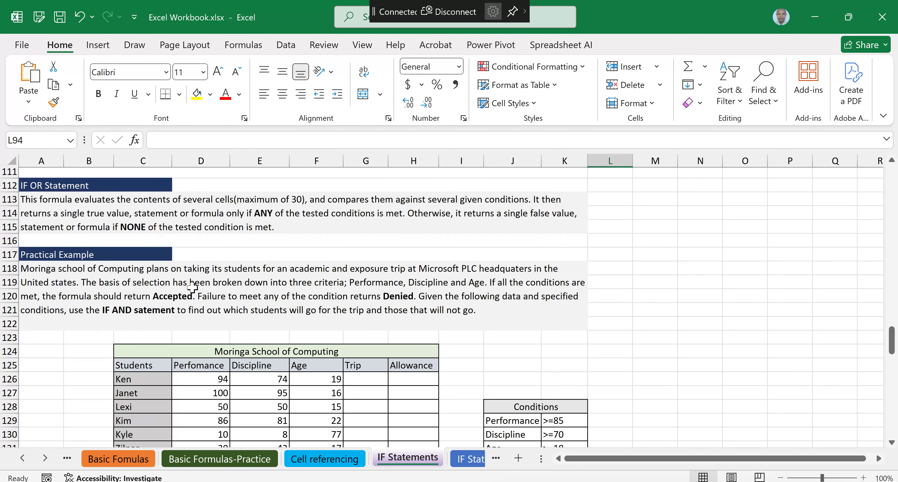
pyautogui.click(194, 287)
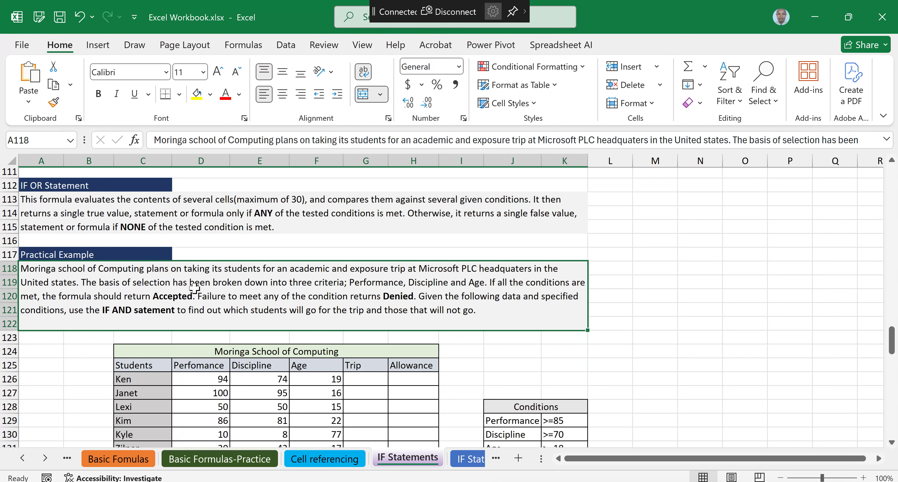
pyautogui.scroll(-1, 195, 288)
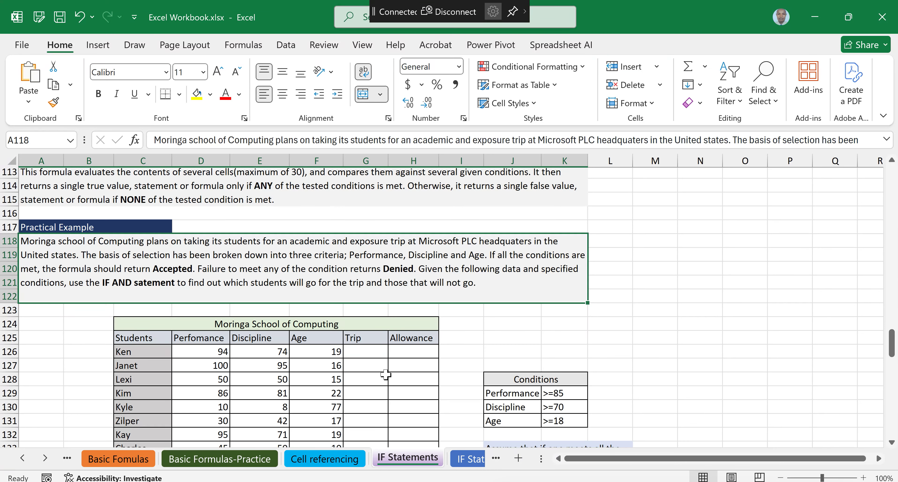
pyautogui.scroll(-3, 385, 374)
pyautogui.click(539, 362)
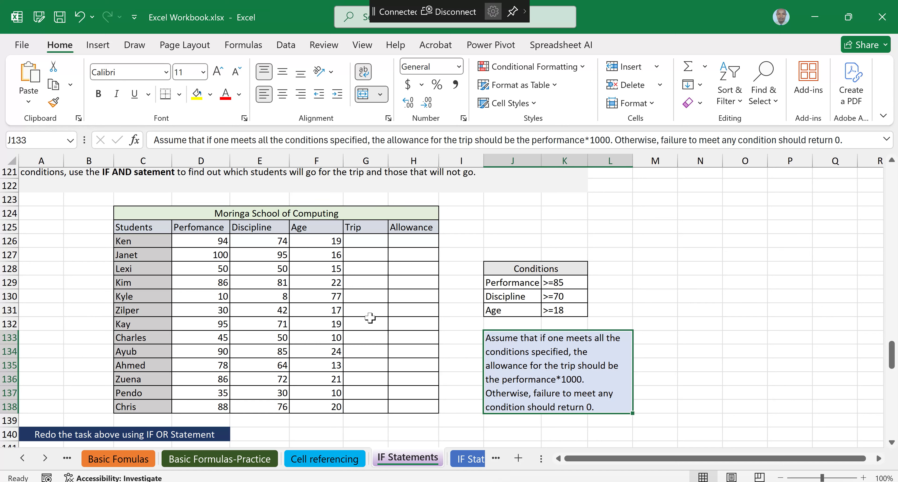
pyautogui.click(364, 239)
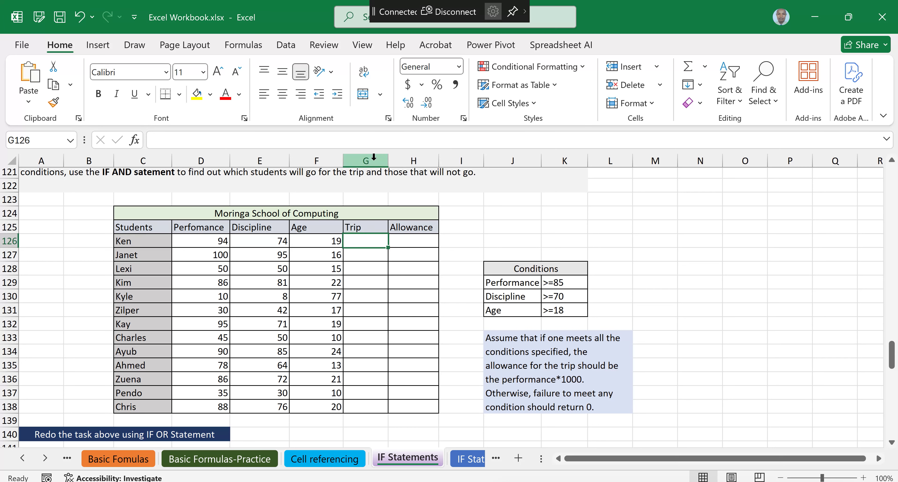
pyautogui.write('=if')
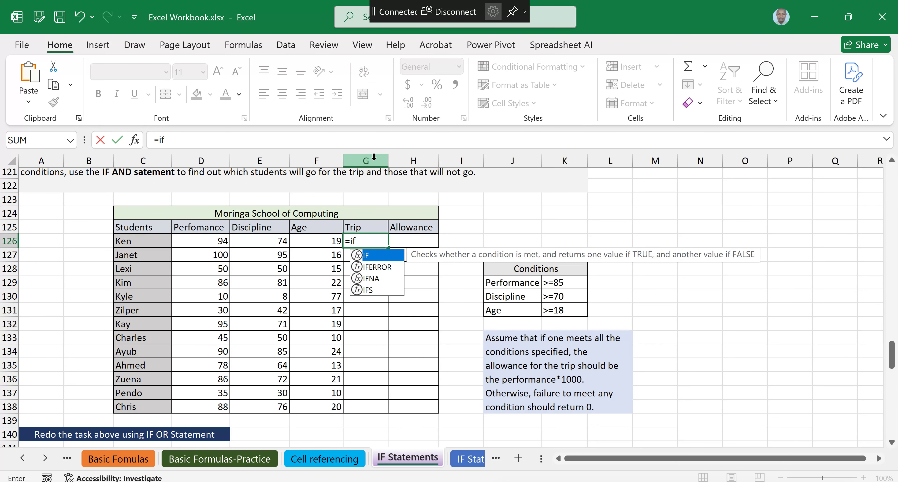
pyautogui.press('Tab')
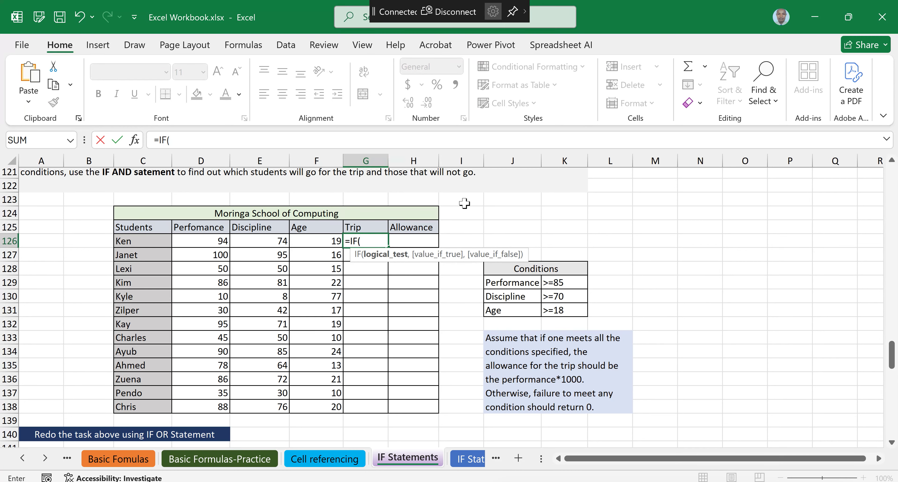
pyautogui.scroll(1, 465, 203)
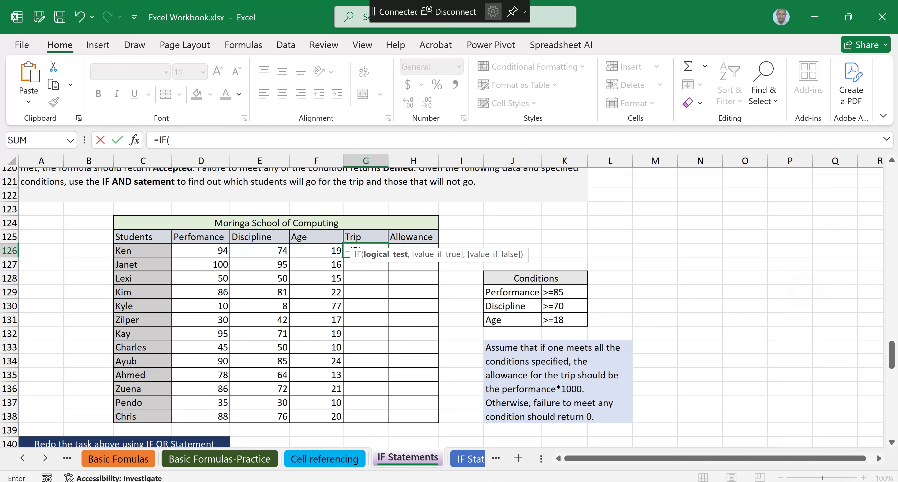
pyautogui.scroll(2, 465, 203)
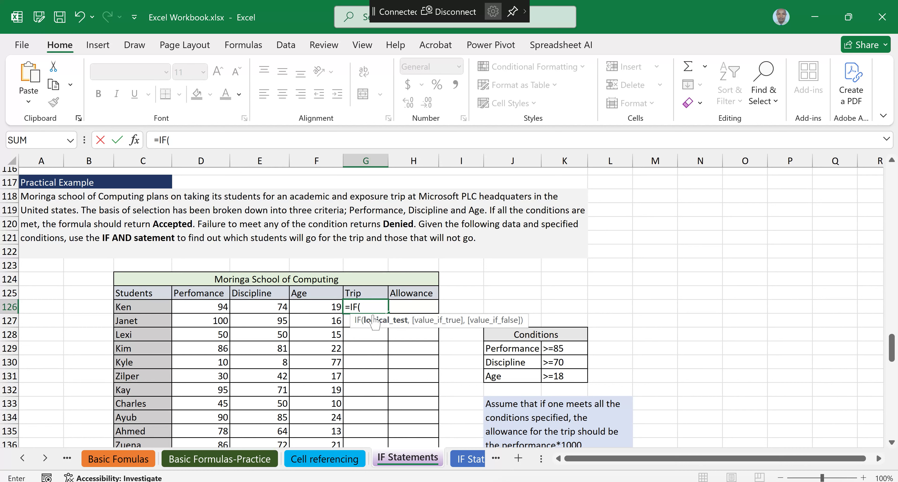
pyautogui.write('and')
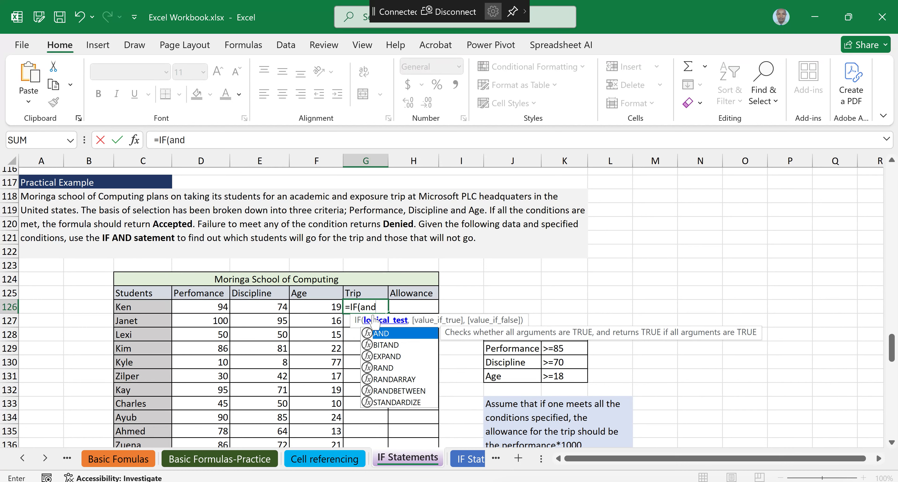
pyautogui.press('Tab')
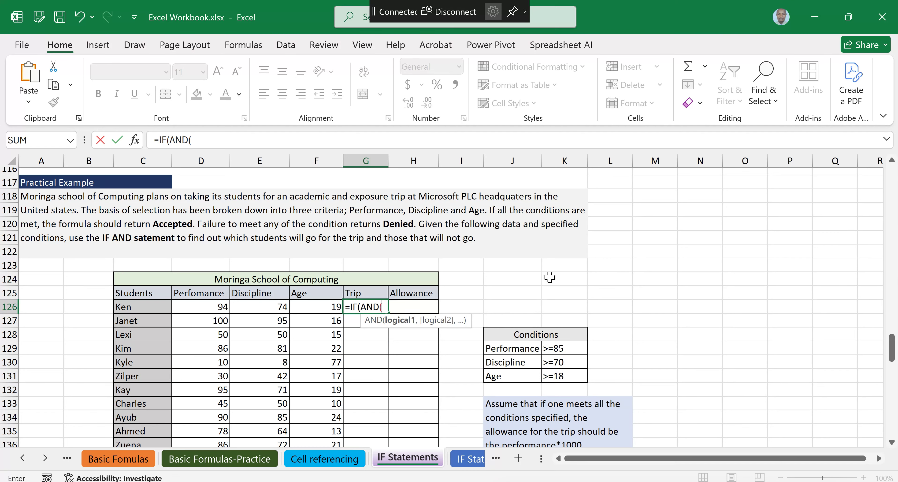
pyautogui.scroll(-3, 454, 294)
pyautogui.scroll(3, 455, 295)
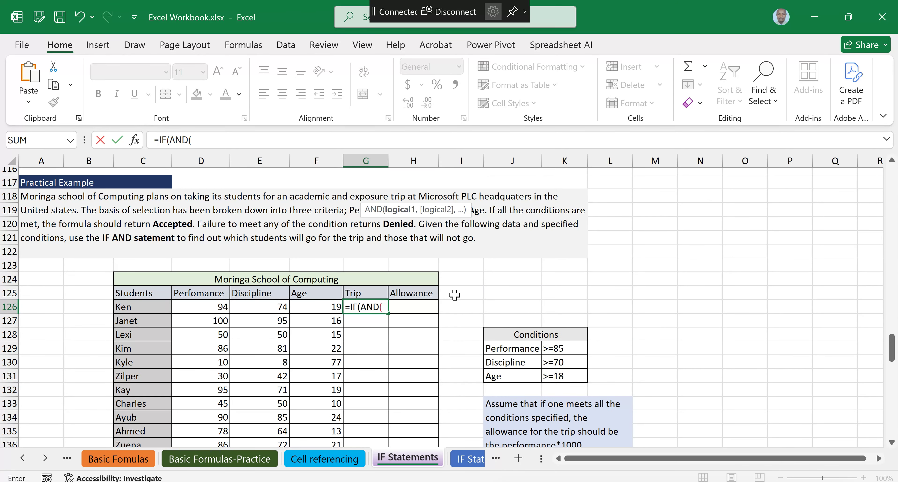
pyautogui.press('BackSpace')
pyautogui.press('BackSpace')
pyautogui.press('Escape')
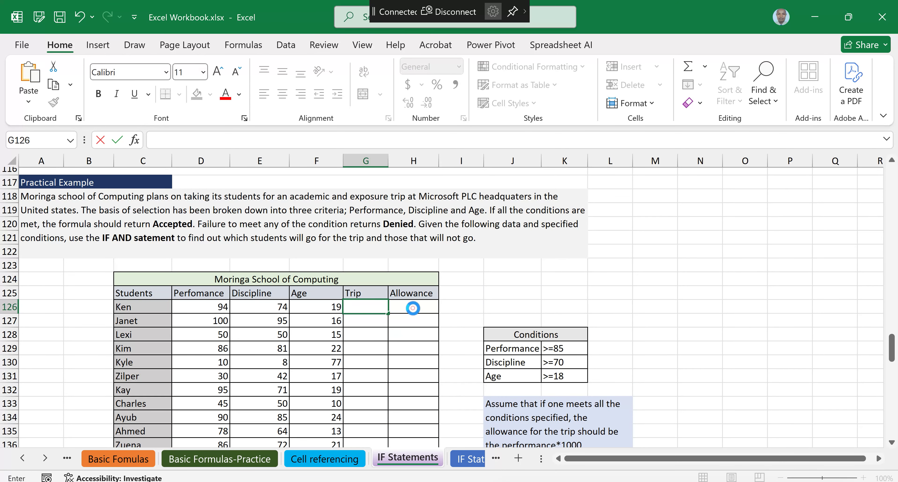
pyautogui.click(413, 308)
# - Begin an IF formula in G126, the first Trip cell, with a nested AND whose first condition is D126>=85
pyautogui.click(369, 309)
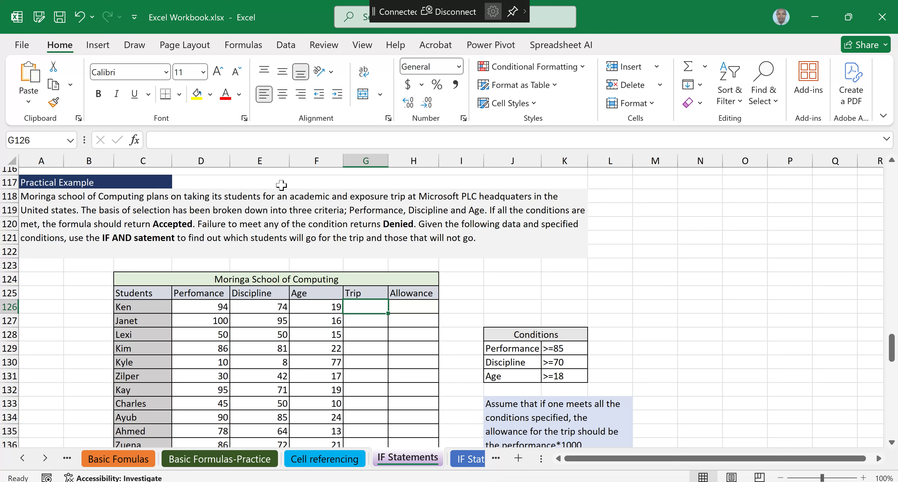
pyautogui.write('=if')
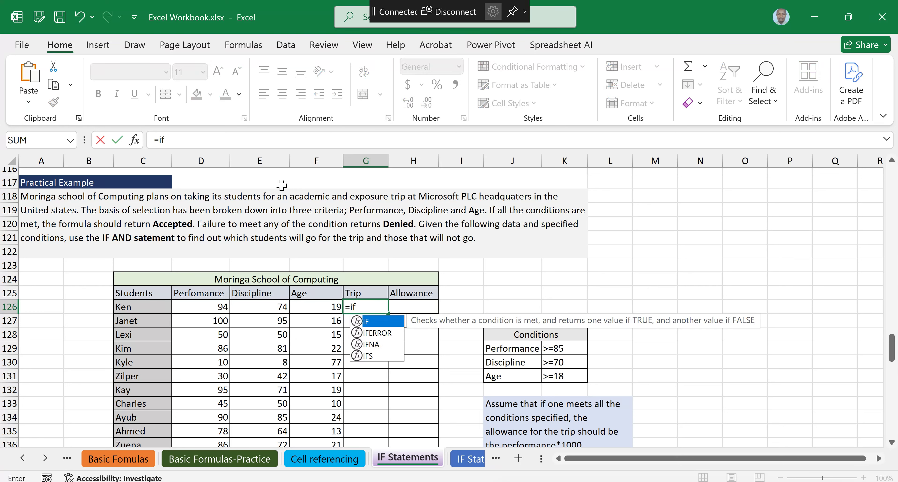
pyautogui.press('Tab')
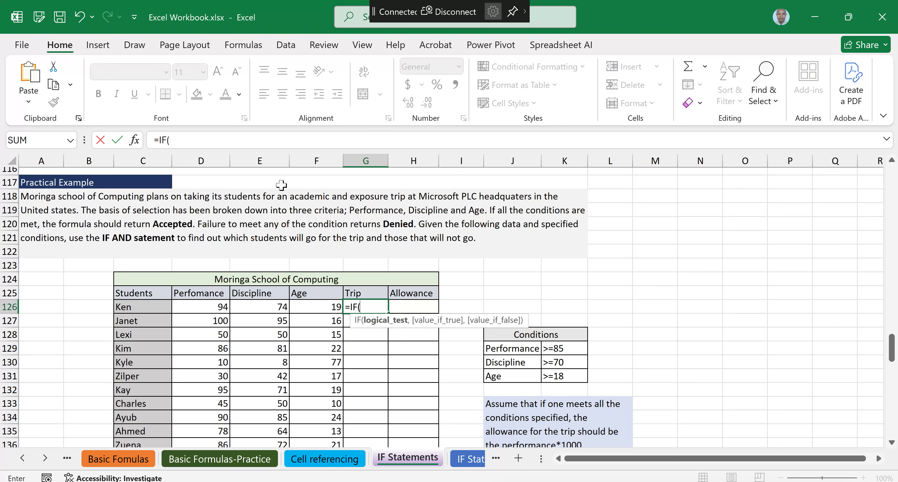
pyautogui.write('AND')
pyautogui.press('Tab')
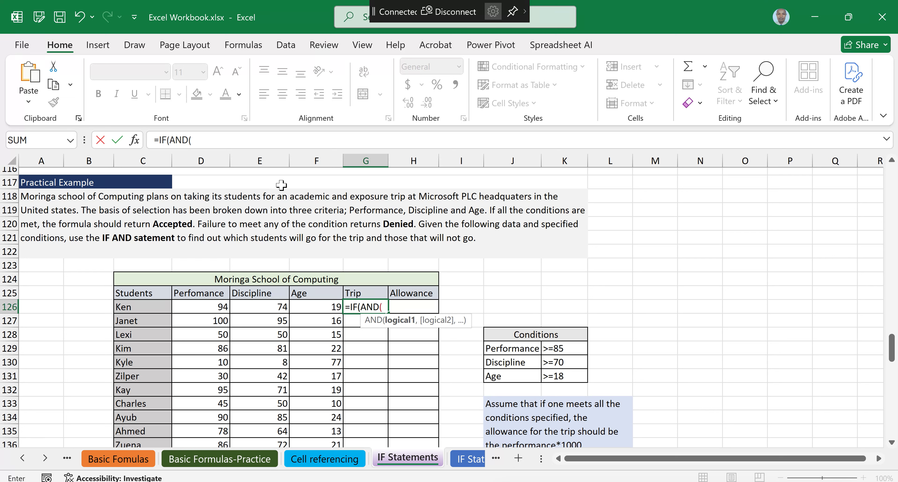
pyautogui.click(214, 309)
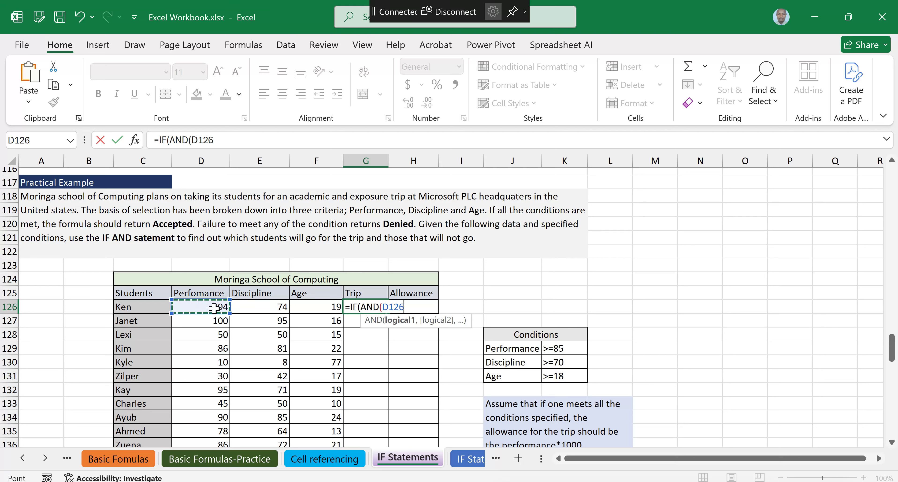
pyautogui.write('>=')
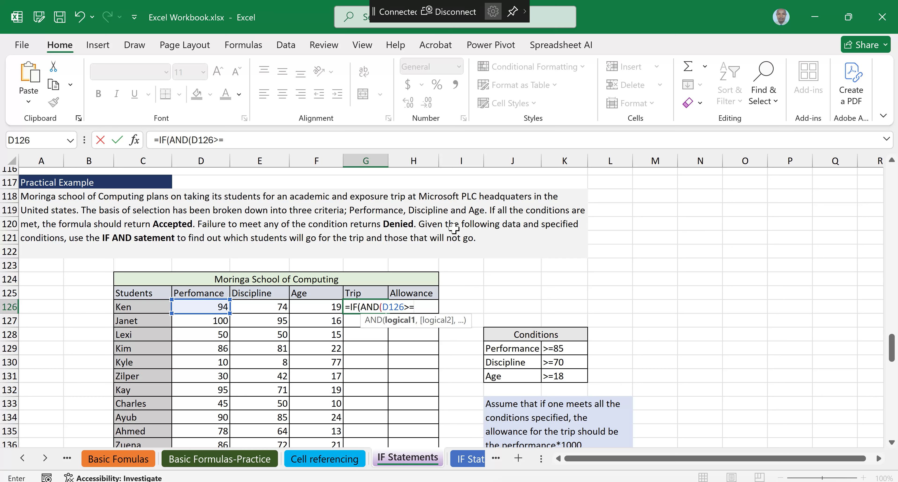
pyautogui.write('85,')
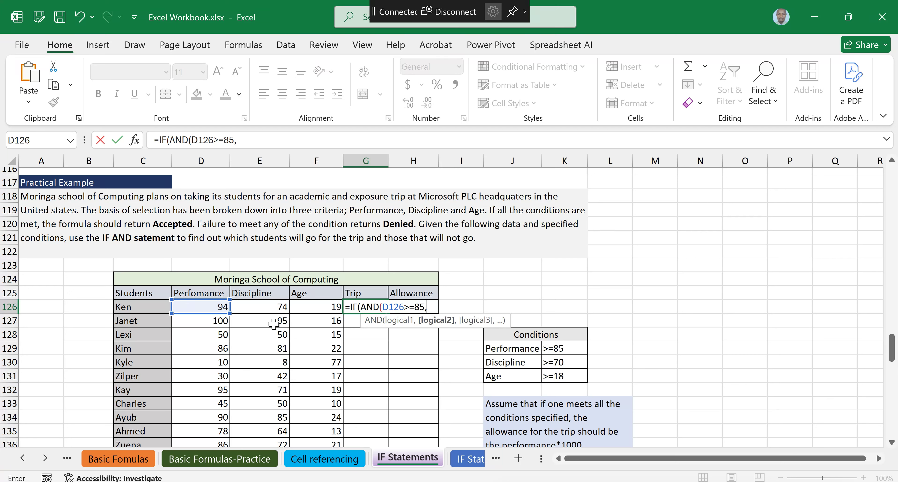
# - Add the conditions E126>=70 and F126>=18 to the AND test in G126 and close the AND function
pyautogui.click(284, 307)
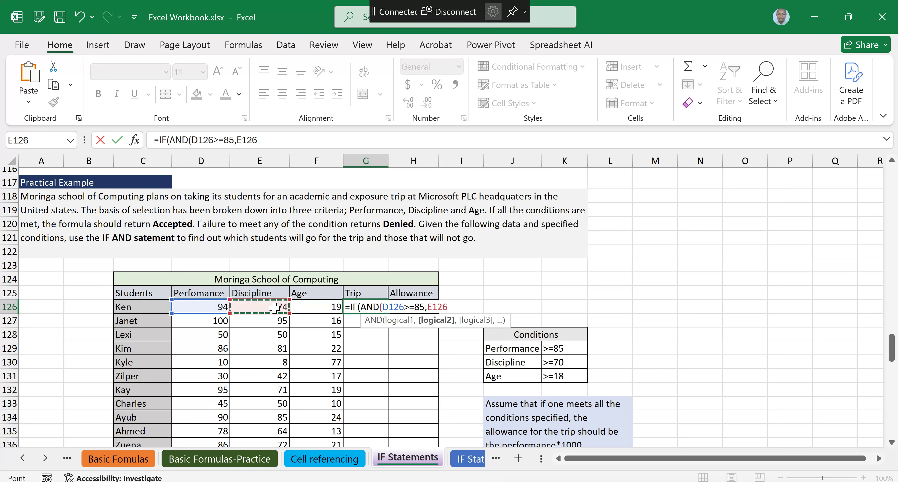
pyautogui.write('>=70,')
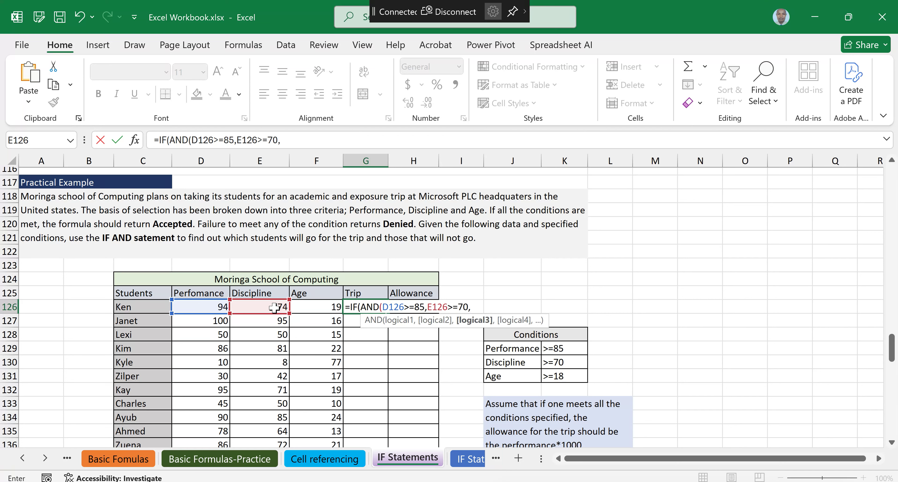
pyautogui.click(333, 308)
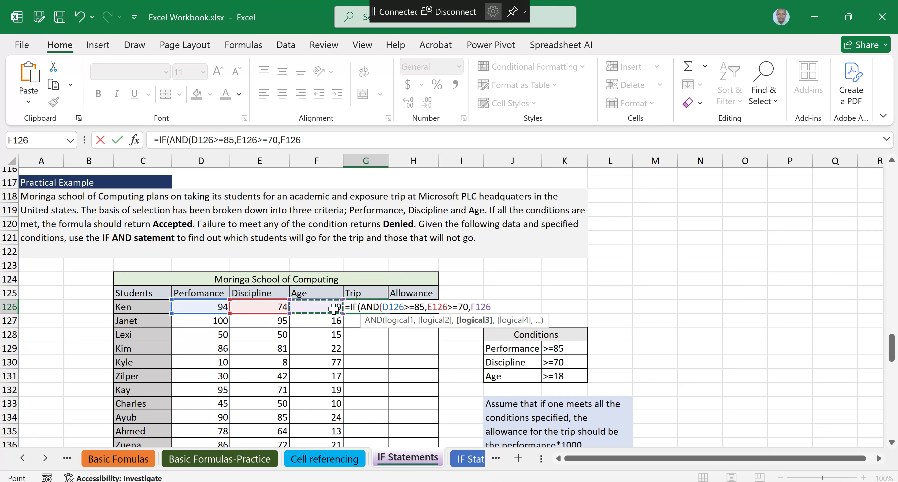
pyautogui.write('>=18')
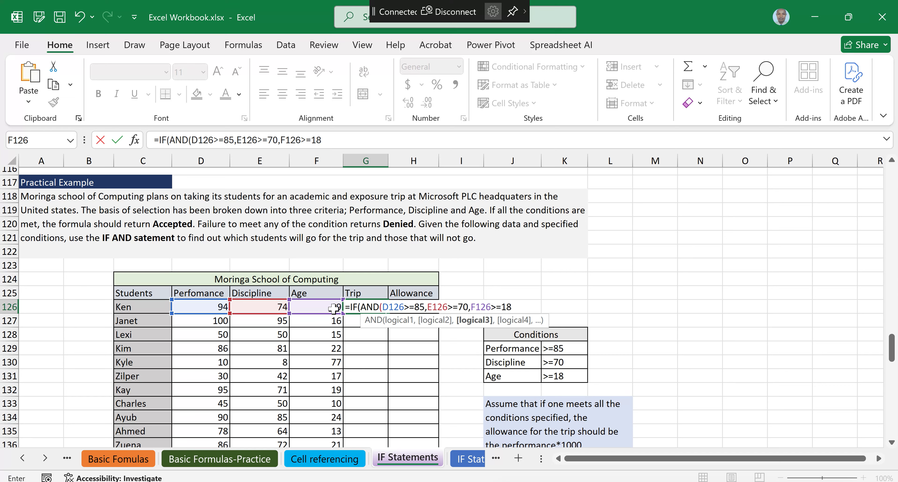
pyautogui.write('),')
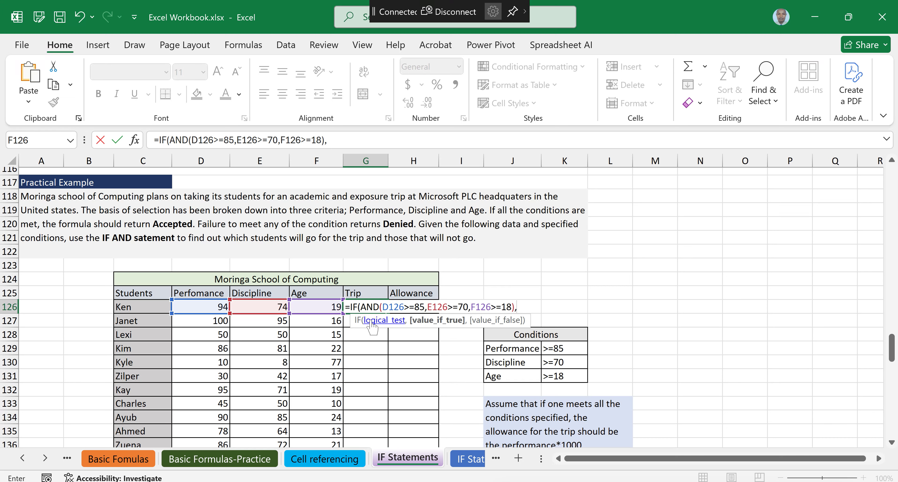
# - Finish the IF AND formula in G126 with "Accepted" as the true result and "Denied" as the false result
pyautogui.write('"Accepted')
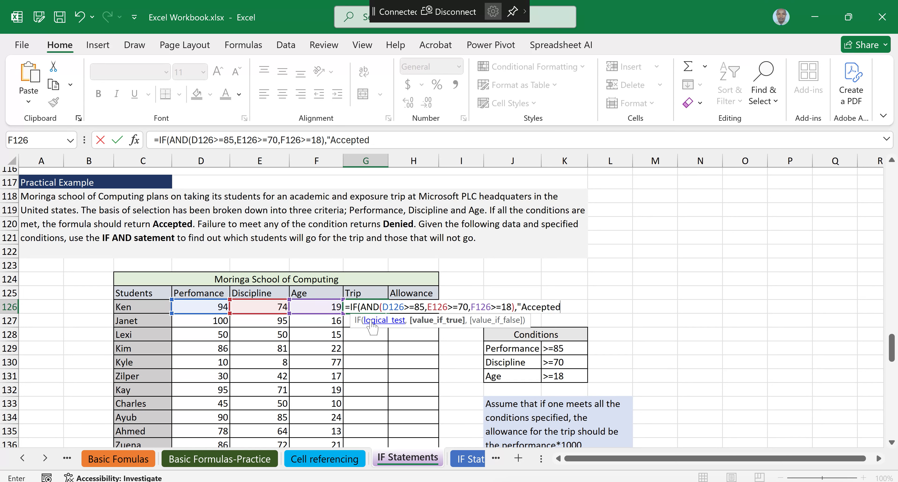
pyautogui.write('",')
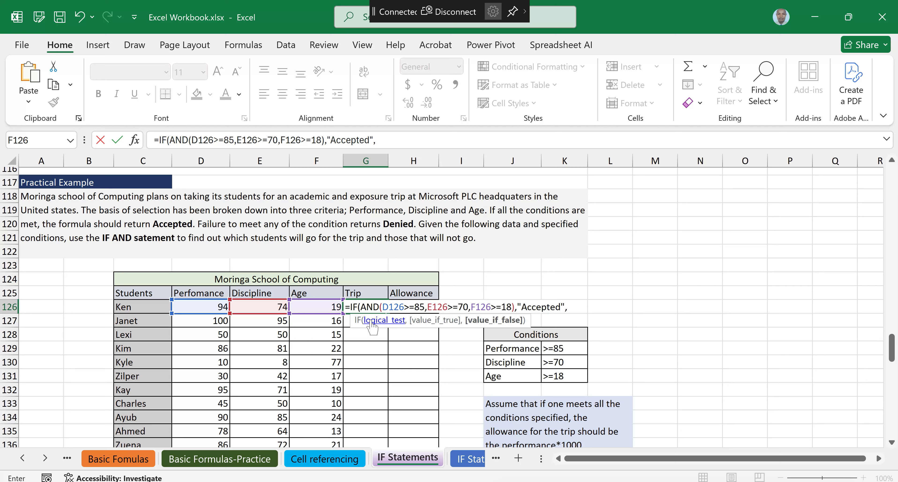
pyautogui.write('"Denied')
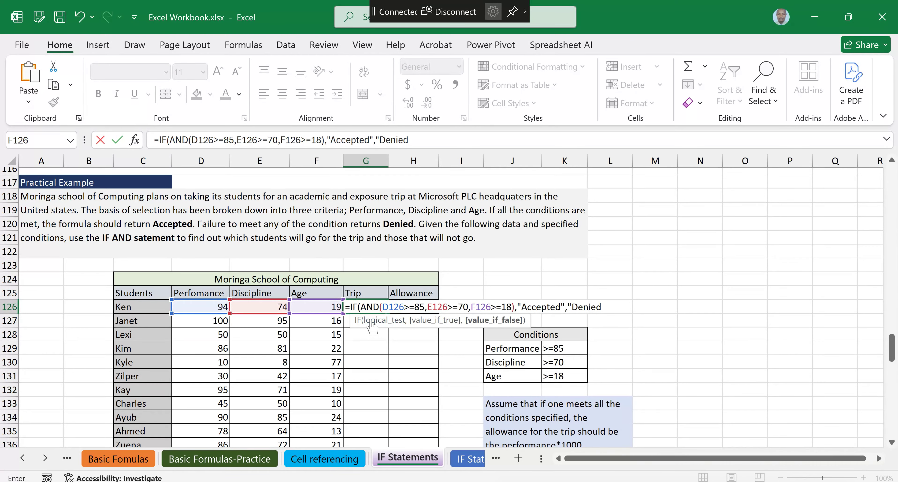
pyautogui.write('")')
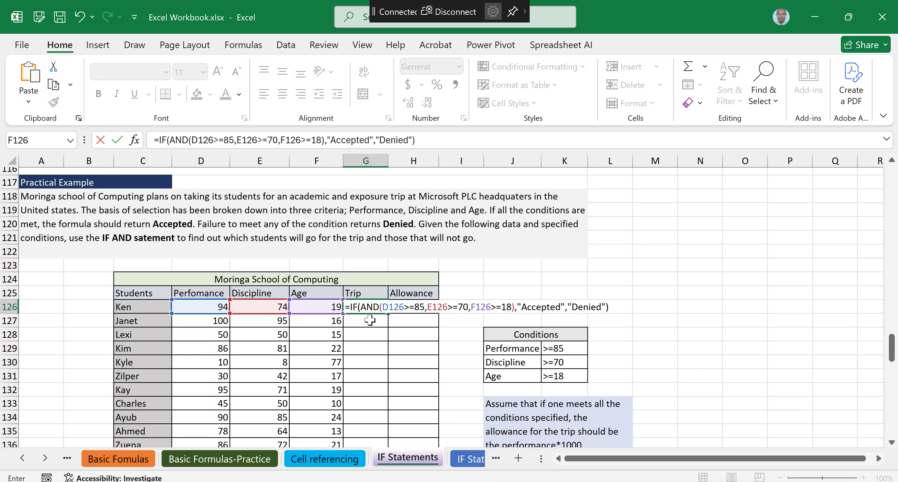
pyautogui.press('Return')
pyautogui.click(366, 307)
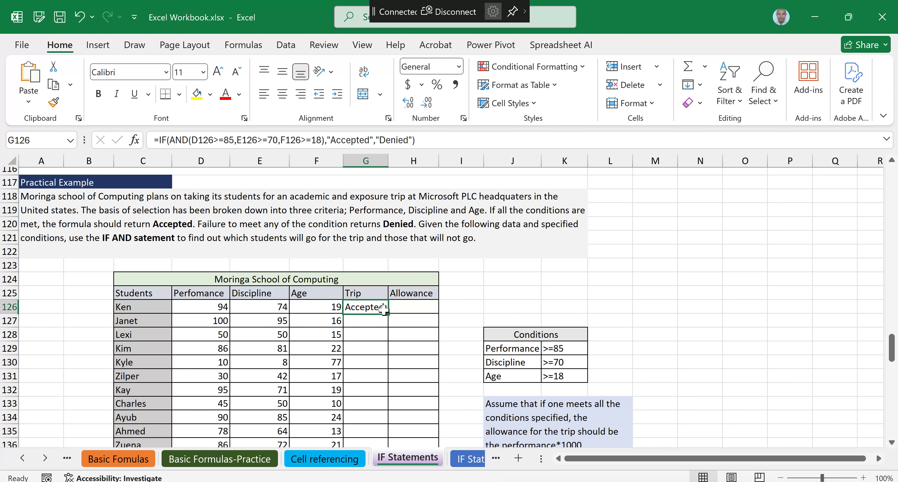
pyautogui.moveTo(388, 312); pyautogui.dragTo(387, 429)
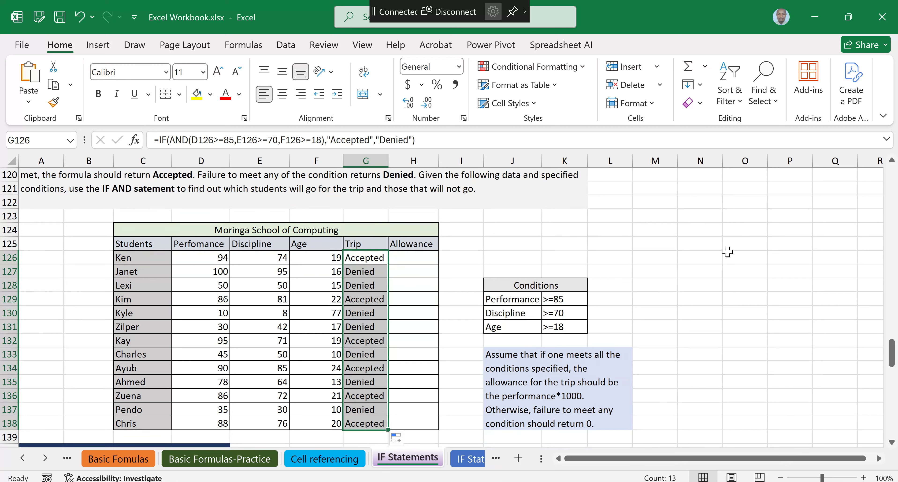
pyautogui.hotkey('ctrl', 'z')
pyautogui.press('F2')
pyautogui.press('Return')
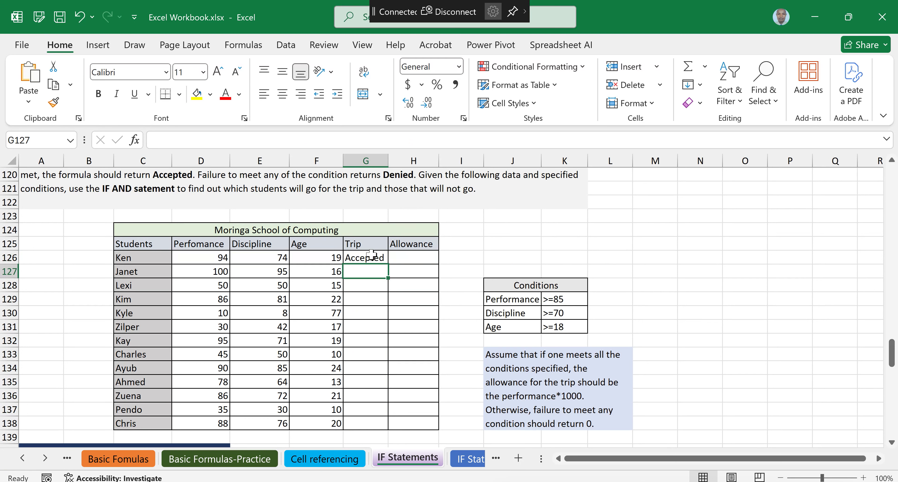
# - Fill the Trip formula from G126 down through G138 for all the students
pyautogui.click(370, 257)
pyautogui.moveTo(388, 263); pyautogui.dragTo(384, 425)
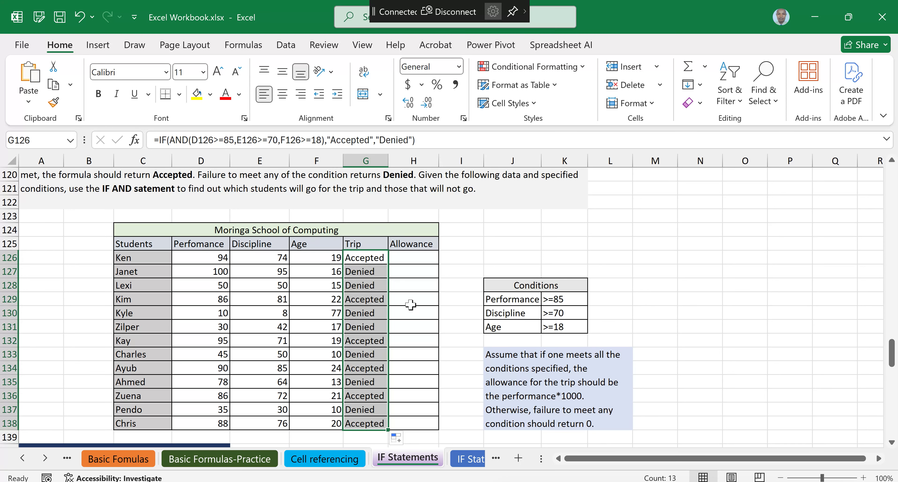
pyautogui.click(413, 256)
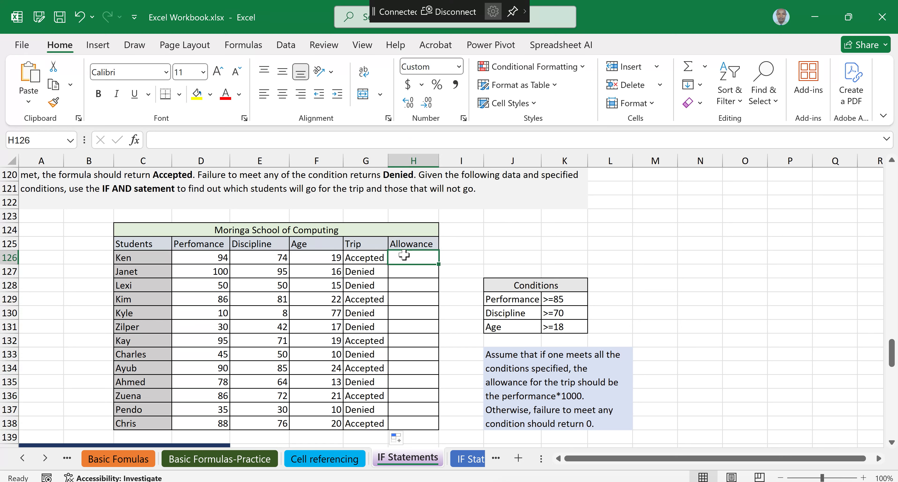
# - Copy the full IF AND formula text from G126 and paste it into H126, the first Allowance cell
pyautogui.click(366, 259)
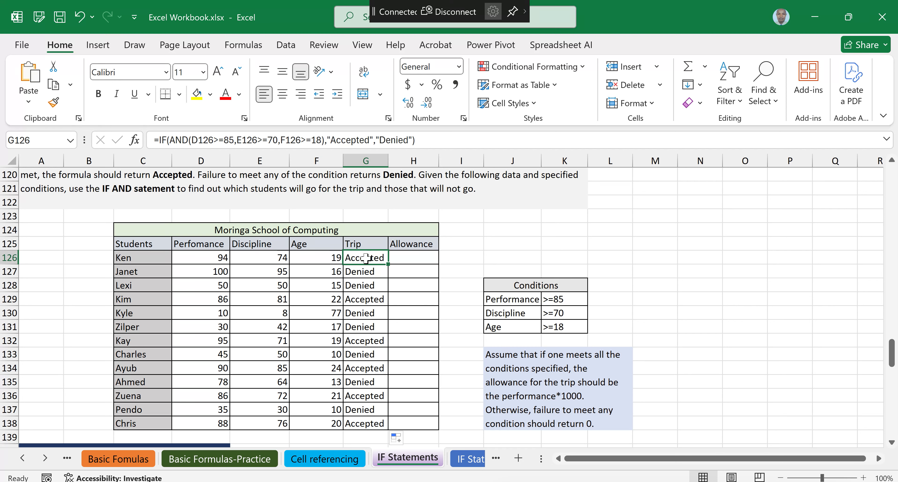
pyautogui.click(361, 298)
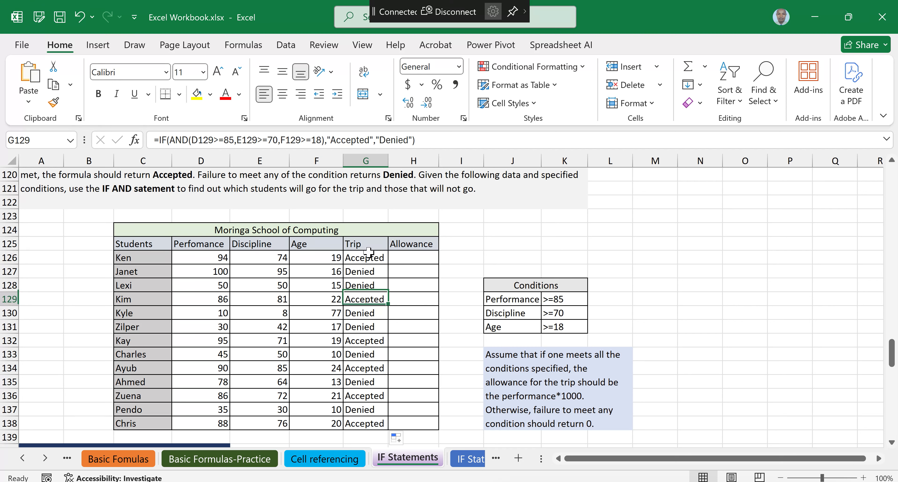
pyautogui.click(367, 256)
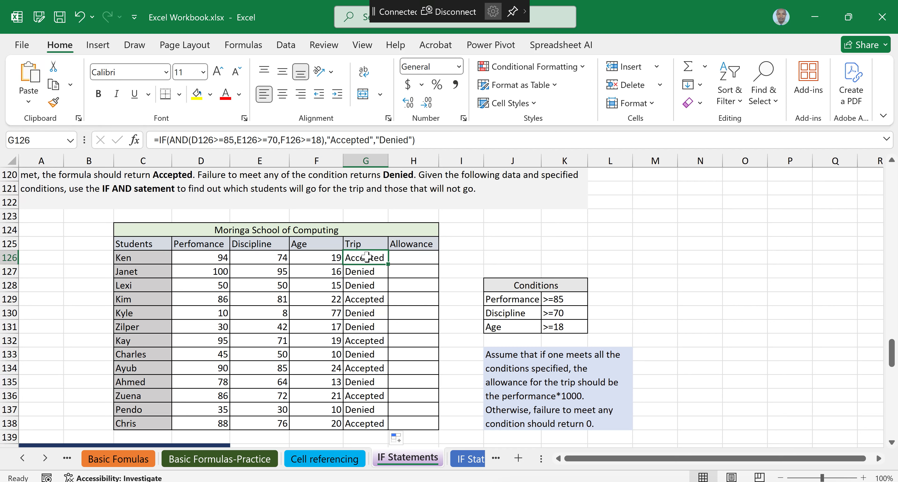
pyautogui.click(428, 140)
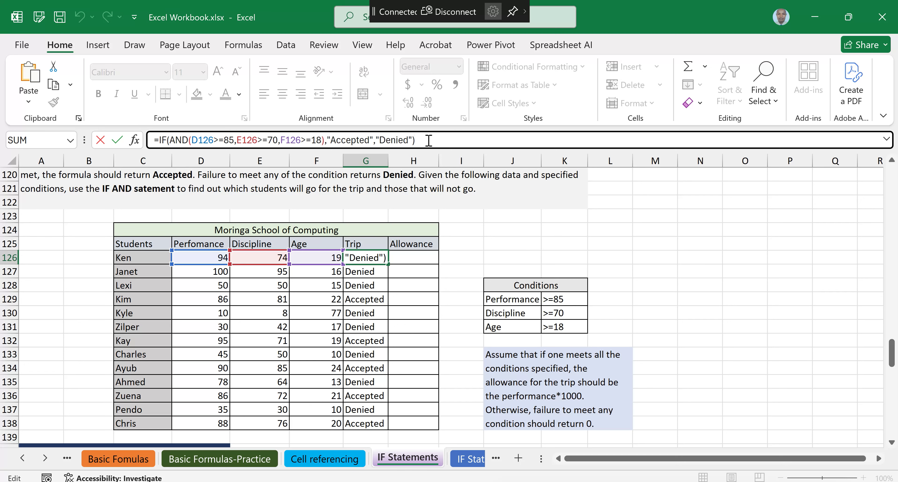
pyautogui.moveTo(428, 140); pyautogui.dragTo(128, 143)
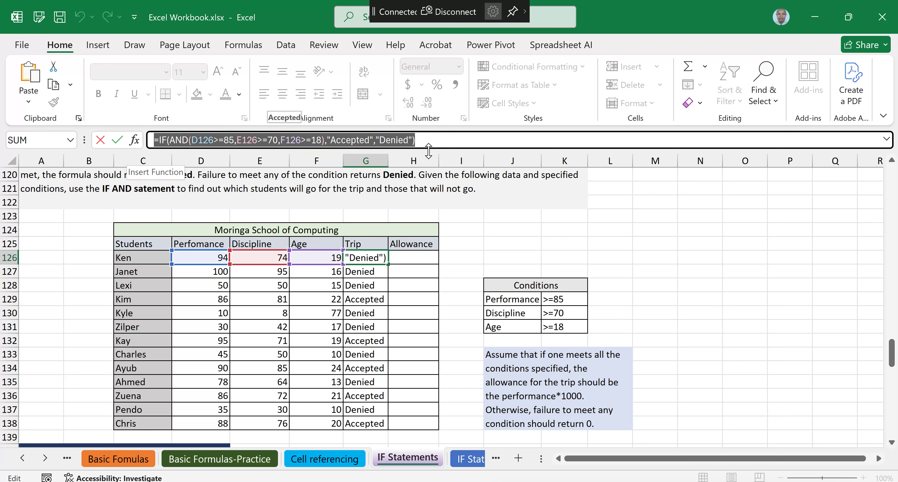
pyautogui.click(443, 141)
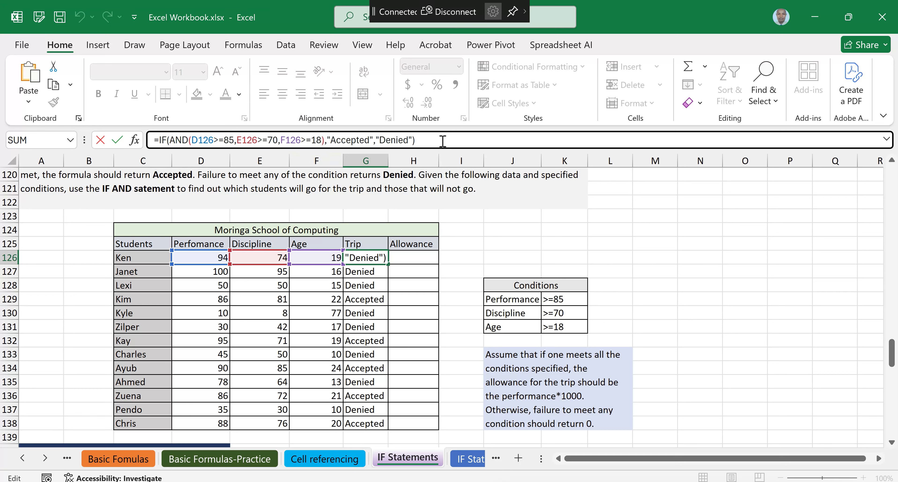
pyautogui.hotkey('shift', 'Home')
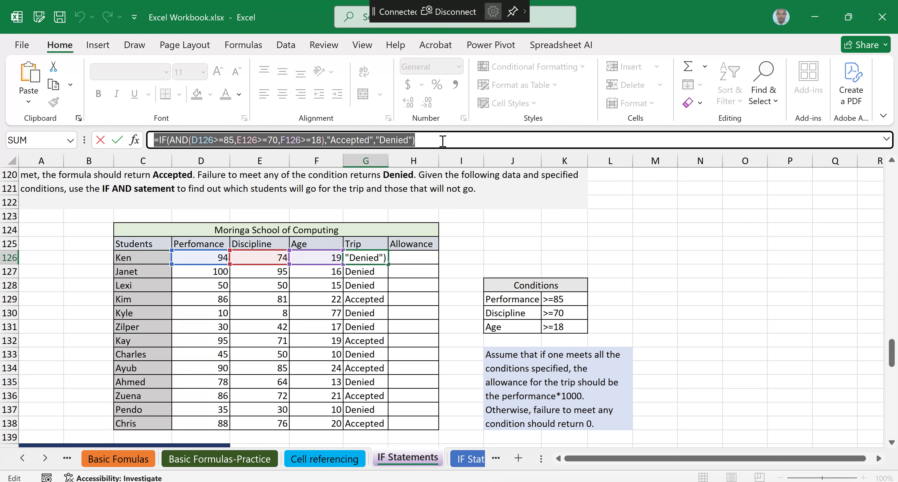
pyautogui.rightClick(369, 139)
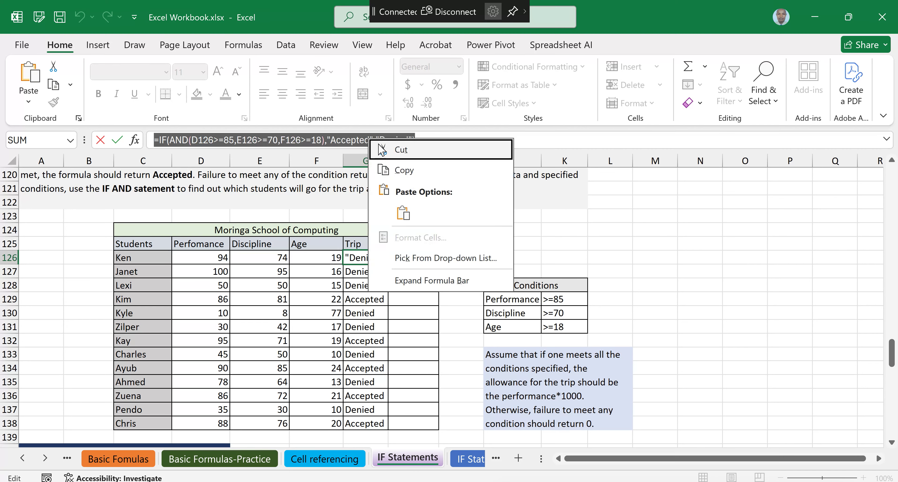
pyautogui.click(403, 170)
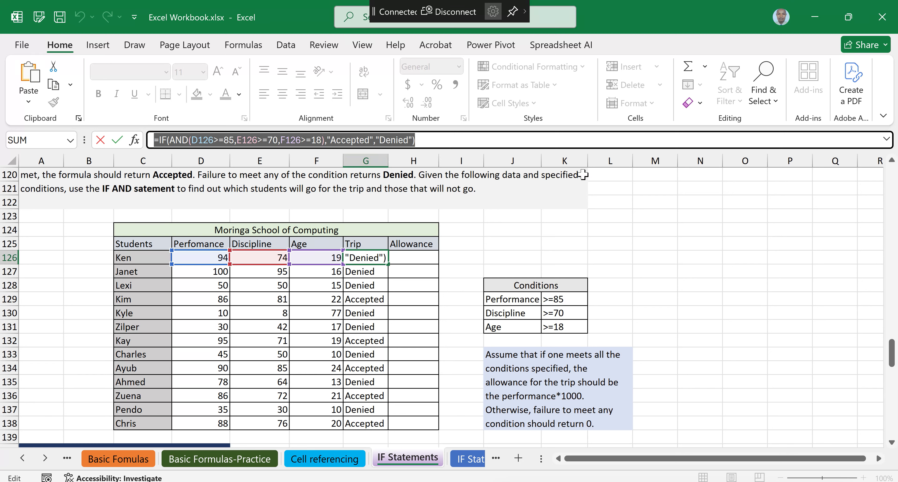
pyautogui.press('Return')
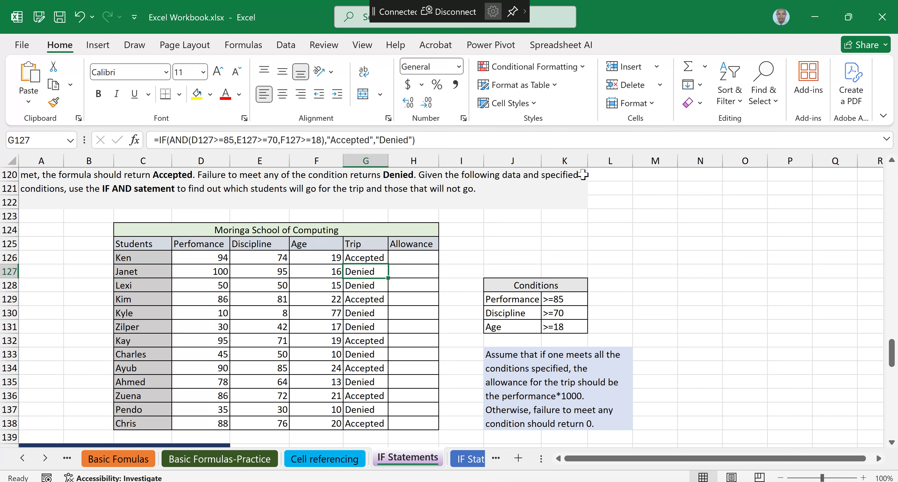
pyautogui.click(414, 259)
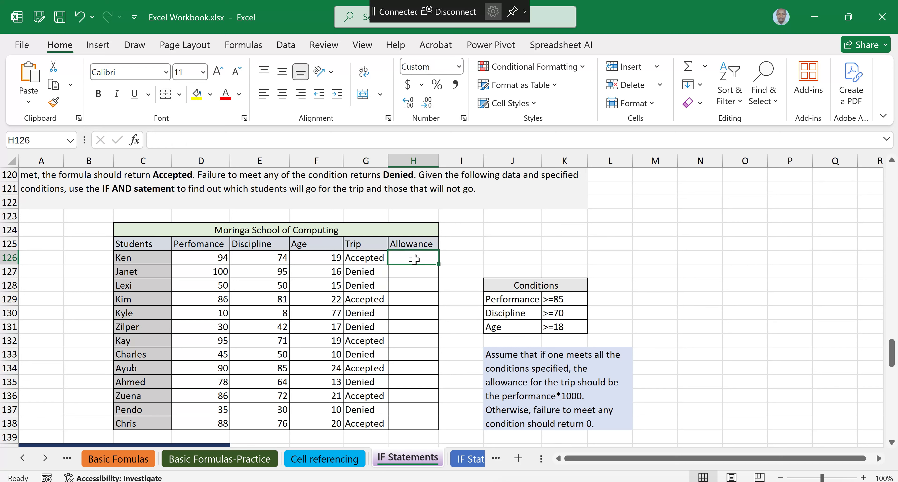
pyautogui.hotkey('ctrl', 'v')
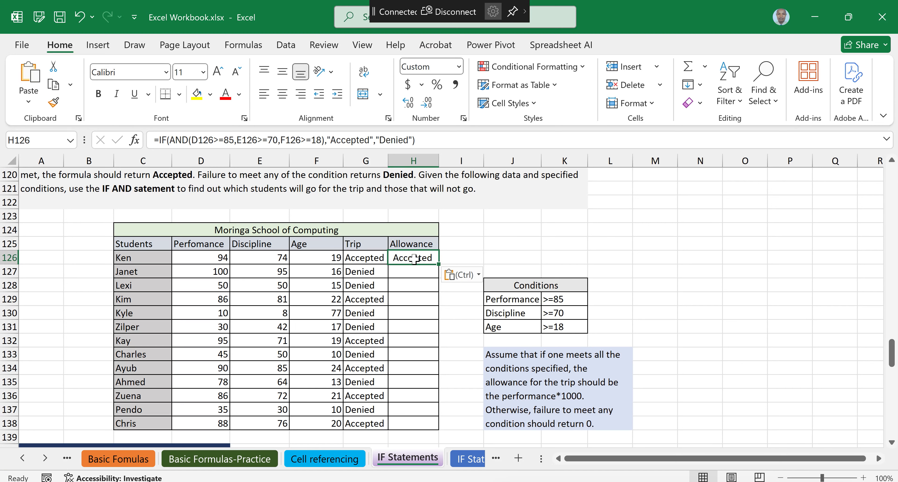
# - Edit the formula in H126 to remove the "Accepted" and "Denied" results, keeping everything up to the comma after the AND test
pyautogui.doubleClick(414, 260)
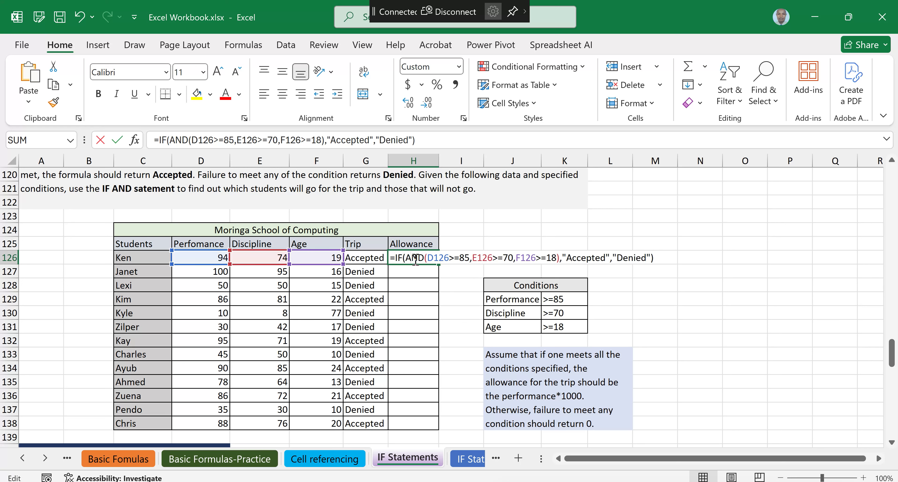
pyautogui.click(669, 261)
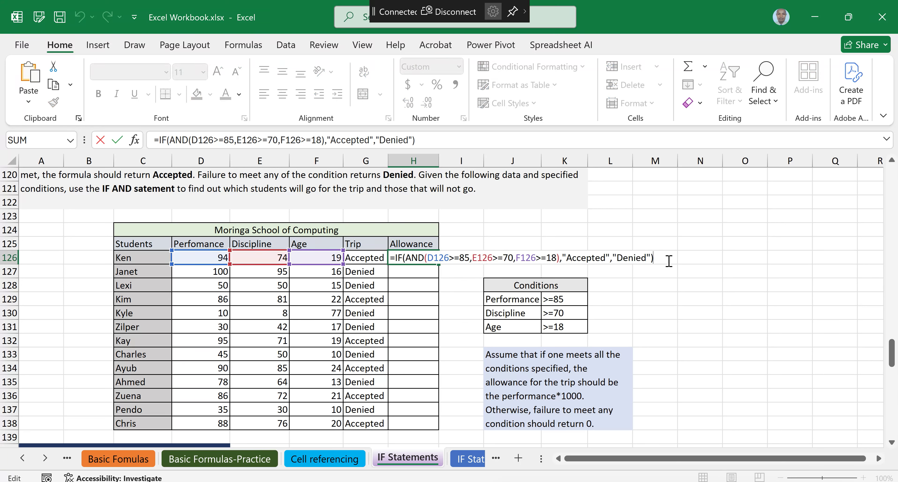
pyautogui.press('BackSpace')
pyautogui.press('BackSpace')
pyautogui.press('BackSpace')
pyautogui.press('BackSpace')
pyautogui.press('BackSpace')
pyautogui.press('BackSpace')
pyautogui.press('BackSpace')
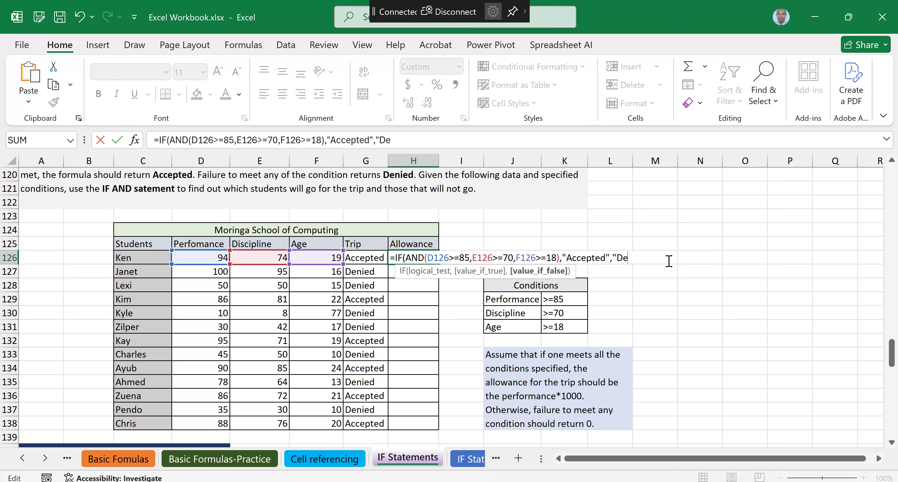
pyautogui.press('BackSpace')
pyautogui.press('BackSpace')
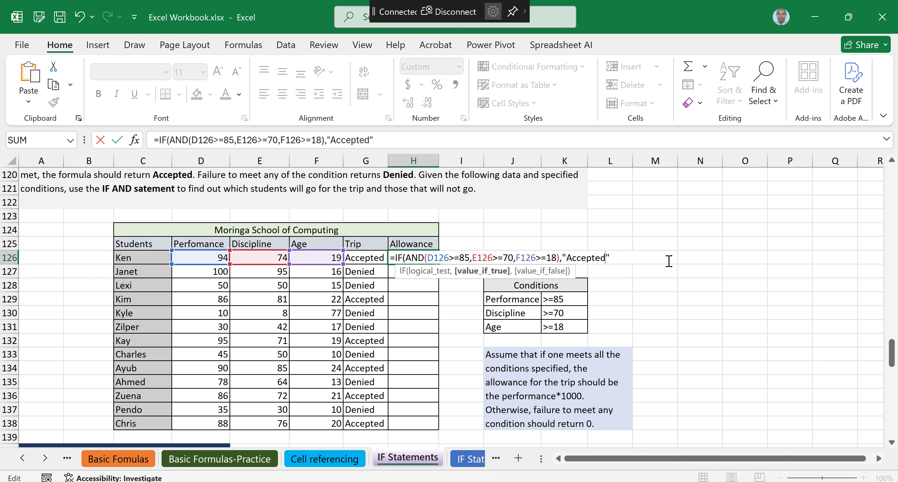
pyautogui.press('BackSpace')
pyautogui.press('BackSpace')
pyautogui.press('BackSpace')
pyautogui.press('BackSpace')
pyautogui.press('BackSpace')
pyautogui.press('BackSpace')
pyautogui.press('BackSpace')
pyautogui.press('BackSpace')
pyautogui.press('BackSpace')
pyautogui.press('BackSpace')
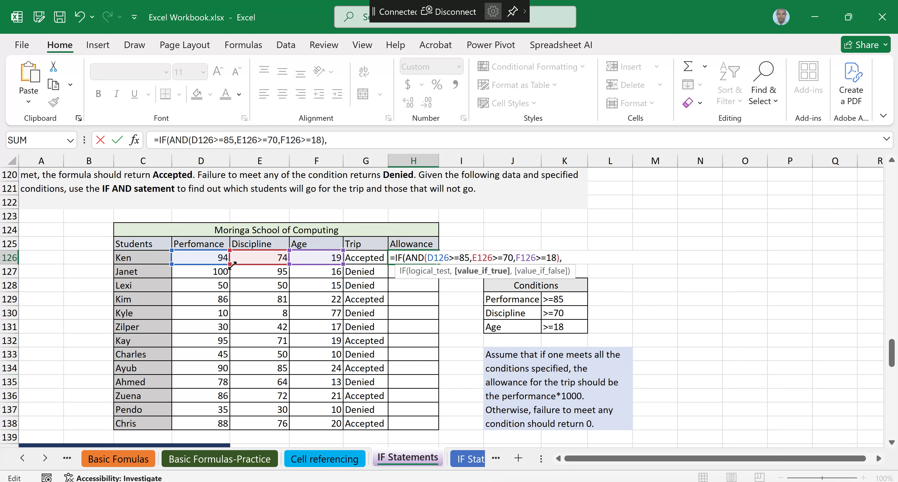
# - Complete the formula in H126 with D126*1000 as the true result and 0 as the false result
pyautogui.click(218, 258)
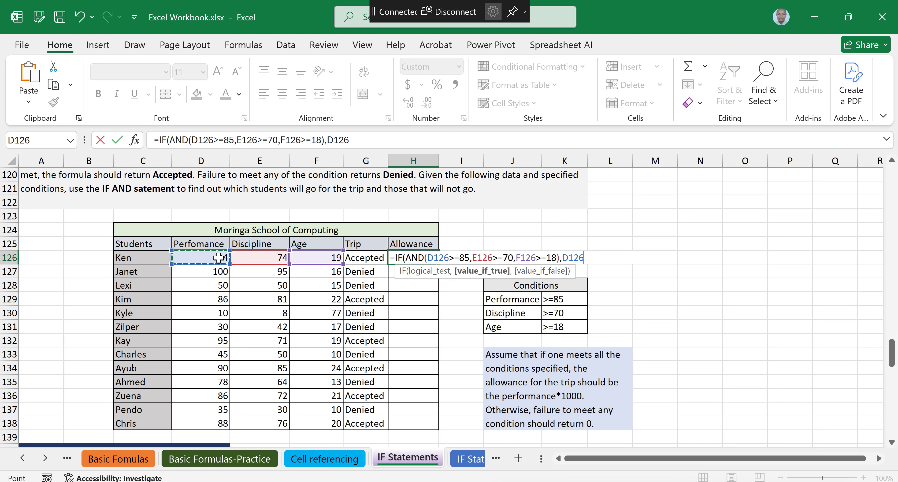
pyautogui.write('*1000')
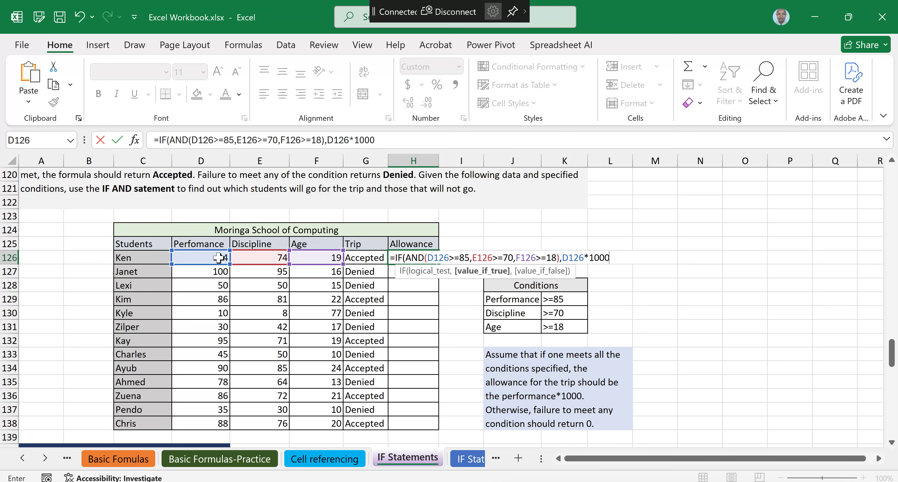
pyautogui.write(',0')
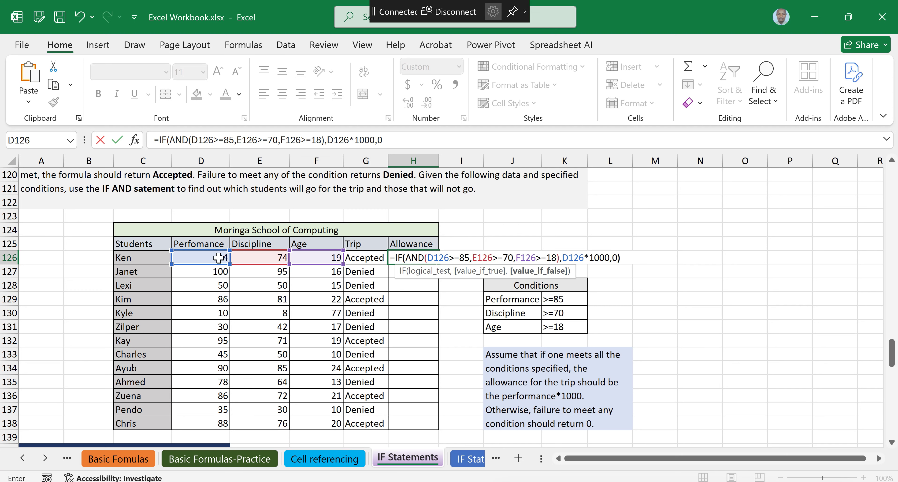
pyautogui.write(')')
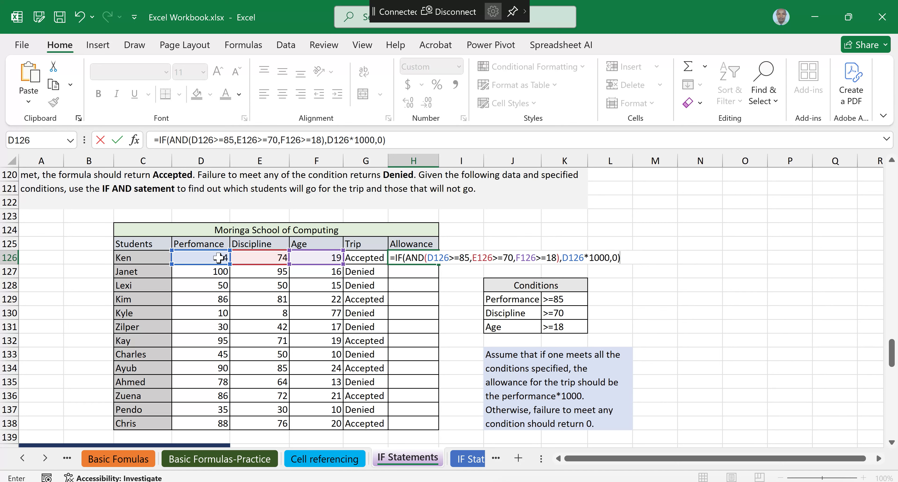
pyautogui.press('Return')
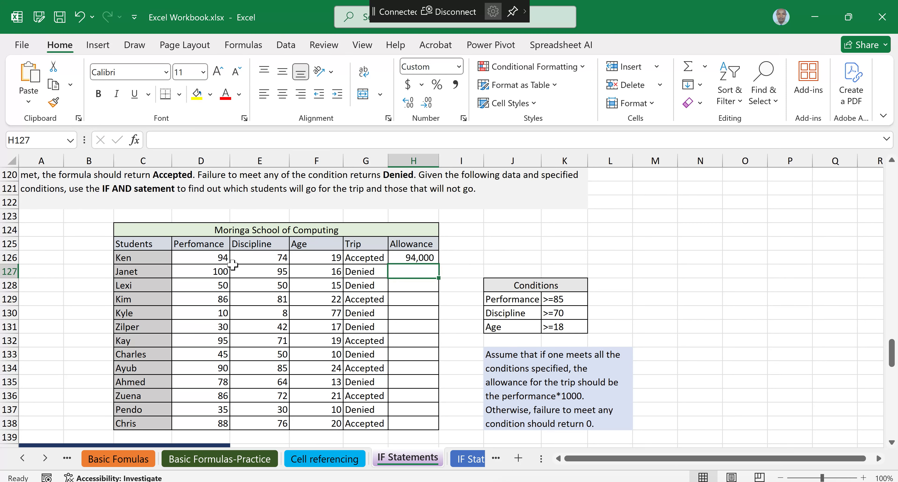
# - Fill the Allowance formula from H126 down through H138
pyautogui.scroll(-2, 233, 265)
pyautogui.click(424, 203)
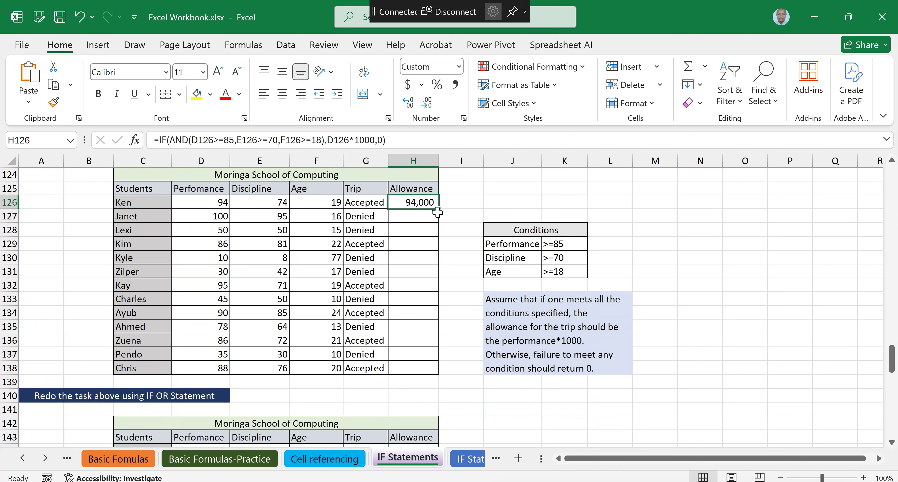
pyautogui.moveTo(439, 211); pyautogui.dragTo(762, 277)
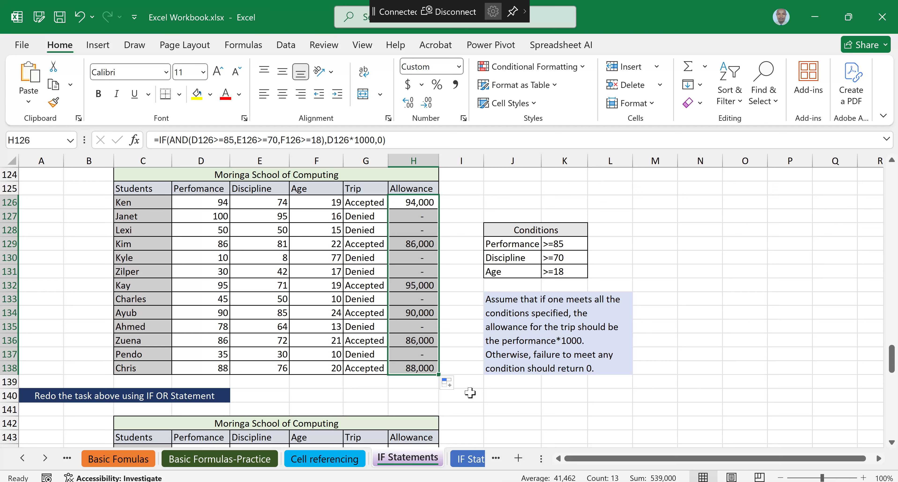
# - Look over the remaining exercises below: the IF OR redo task and the nested IF age-group task with its data
pyautogui.moveTo(350, 481)
pyautogui.scroll(-3, 490, 266)
pyautogui.scroll(-7, 490, 265)
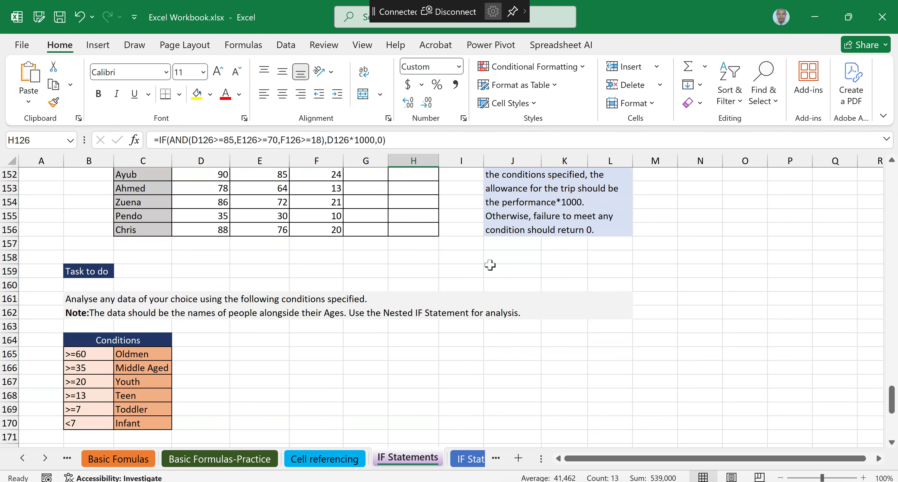
pyautogui.scroll(-9, 490, 265)
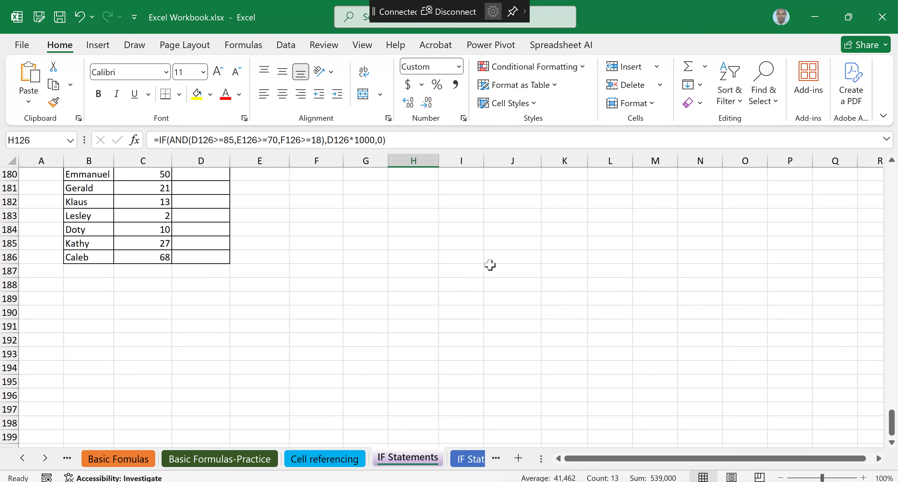
# - Review the completed IF AND table, its conditions and its practical example text alongside the IF OR redo task below
pyautogui.scroll(15, 490, 265)
pyautogui.scroll(4, 490, 265)
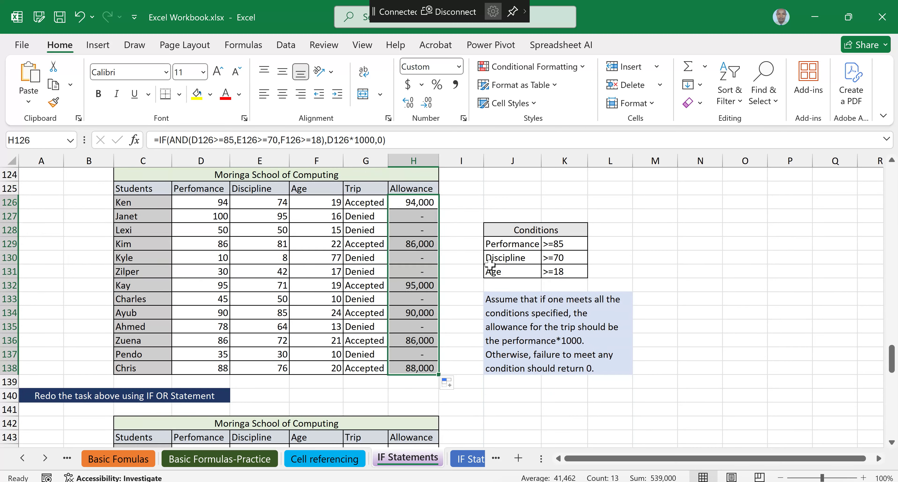
pyautogui.scroll(1, 490, 265)
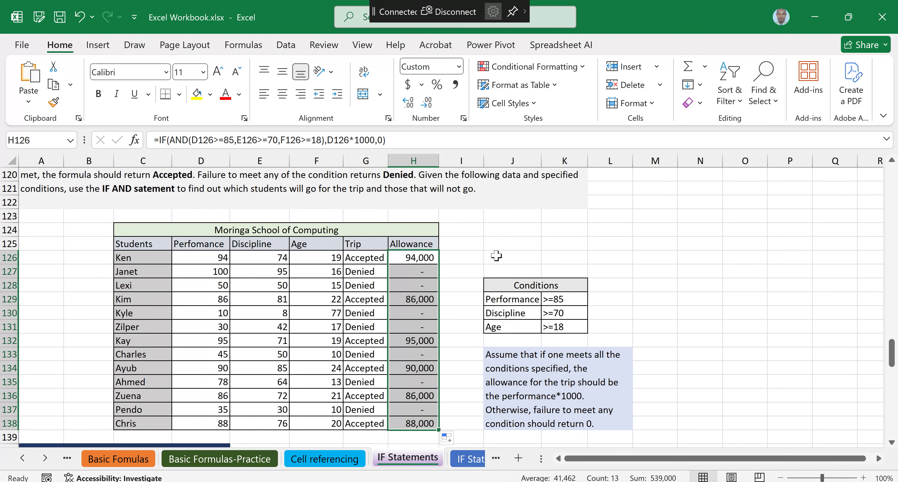
pyautogui.click(496, 255)
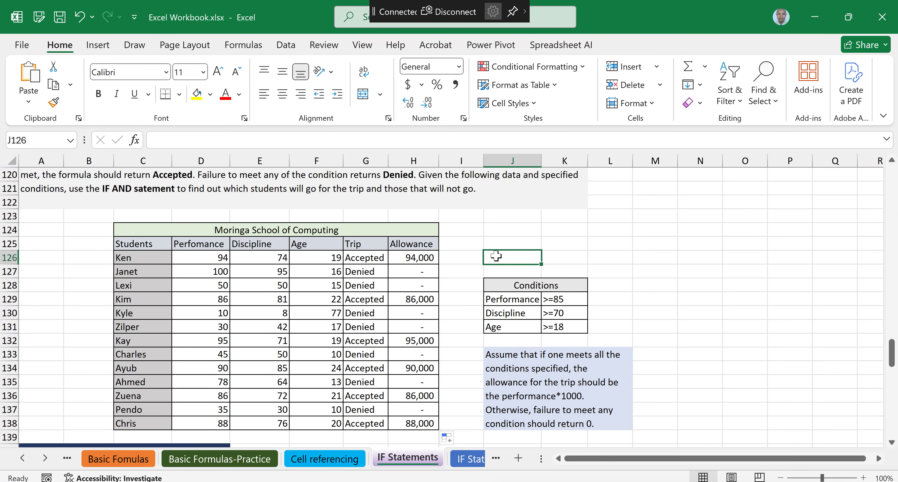
pyautogui.scroll(-3, 443, 299)
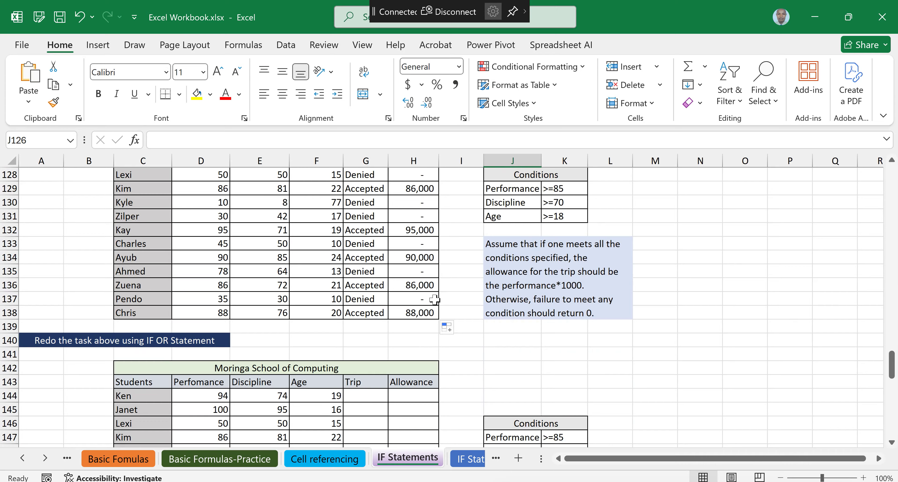
pyautogui.scroll(3, 440, 299)
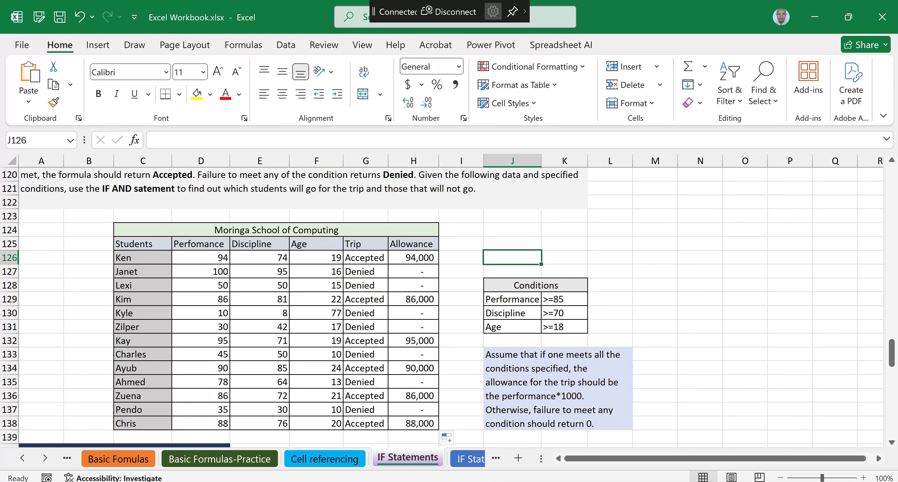
pyautogui.scroll(-4, 443, 307)
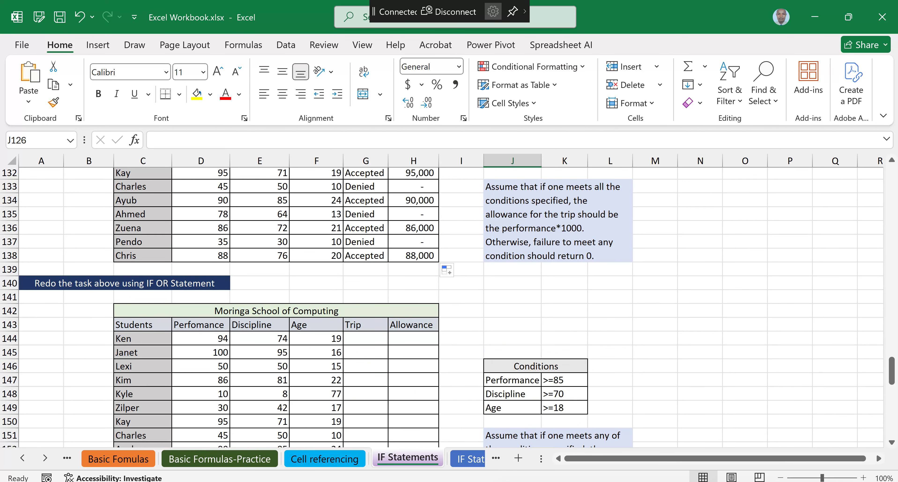
pyautogui.scroll(-1, 443, 307)
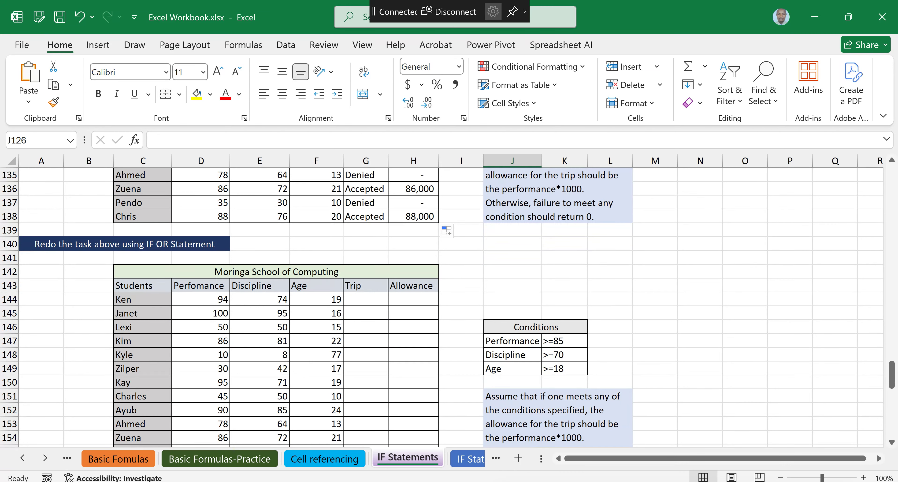
pyautogui.scroll(1, 443, 307)
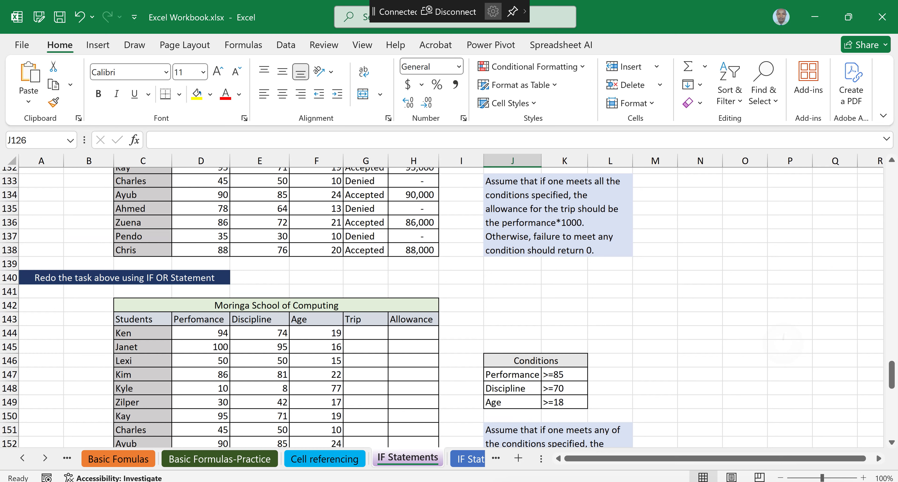
pyautogui.scroll(3, 443, 307)
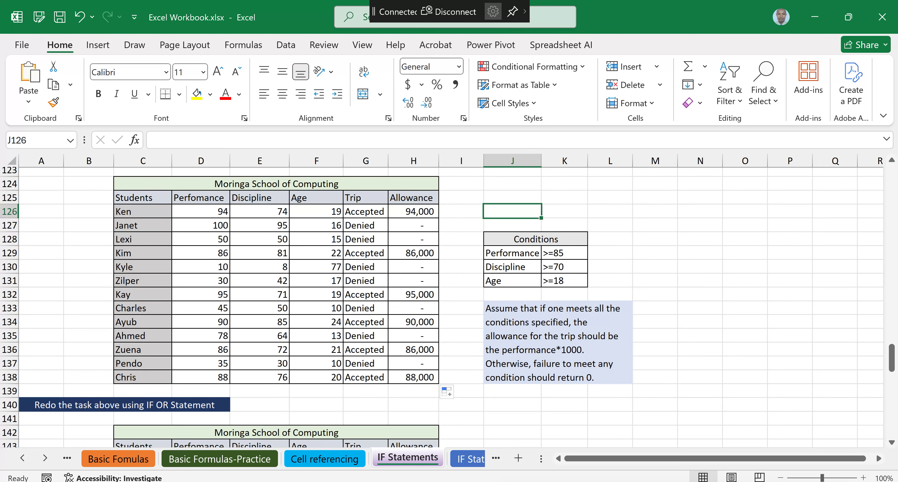
pyautogui.scroll(1, 443, 307)
pyautogui.click(790, 271)
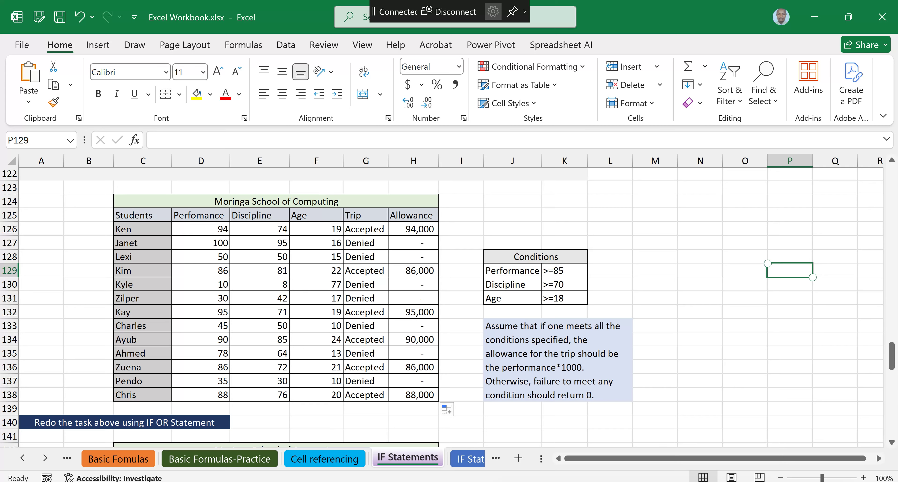
pyautogui.scroll(1, 443, 307)
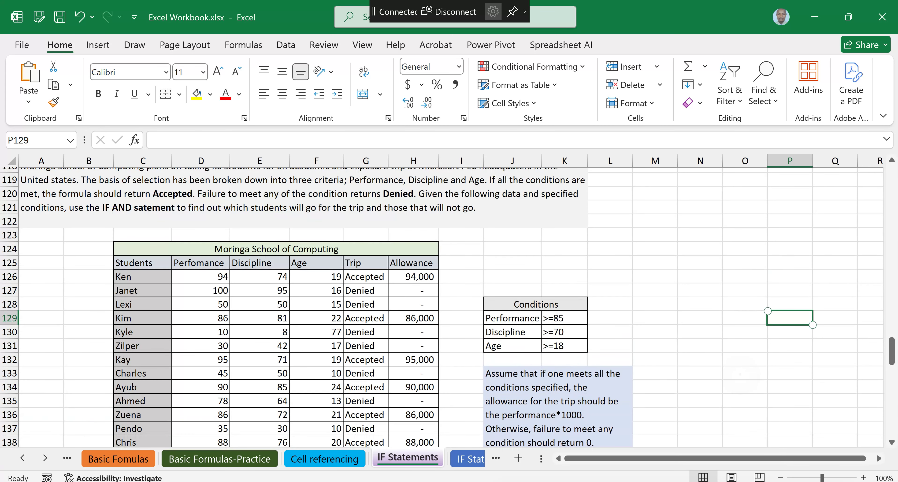
pyautogui.scroll(1, 362, 307)
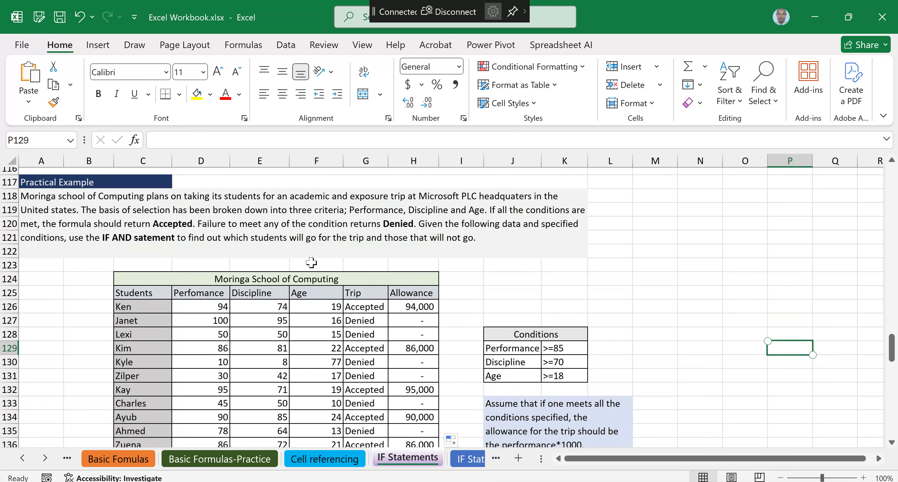
# - Copy the first student's Trip and Allowance formulas in G126:H126
pyautogui.click(362, 307)
pyautogui.moveTo(363, 307); pyautogui.dragTo(408, 306)
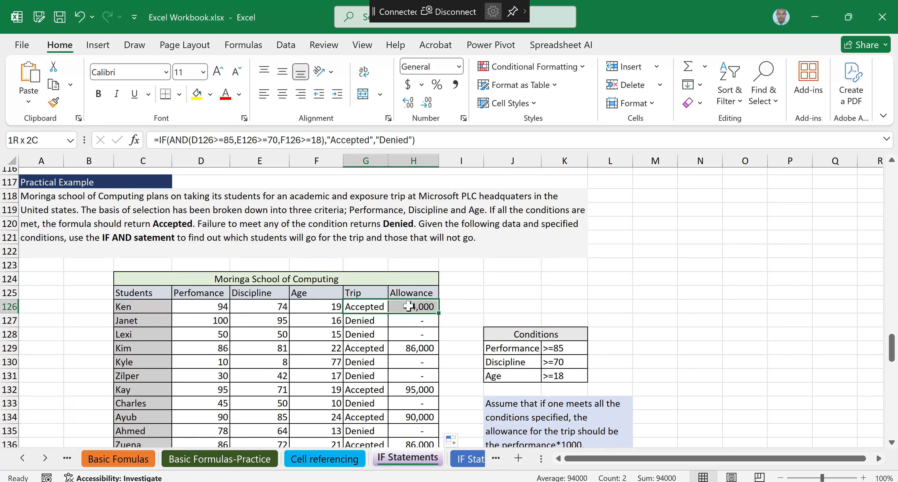
pyautogui.click(508, 293)
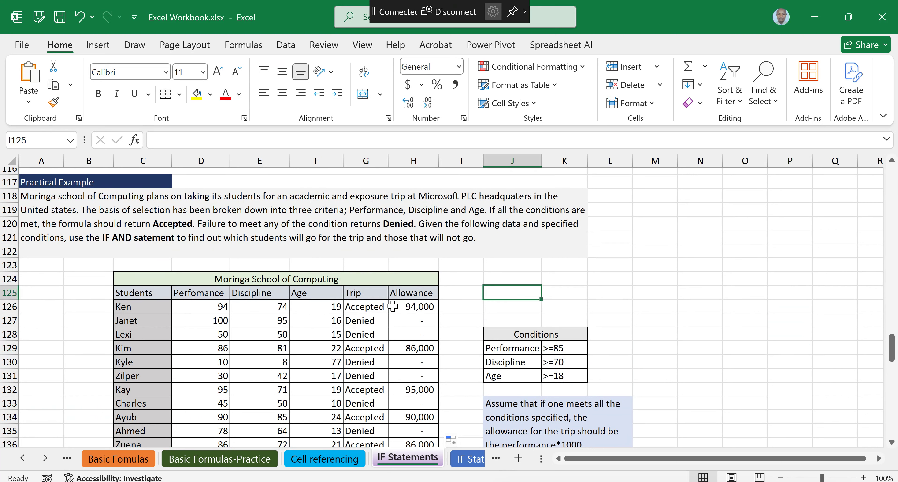
pyautogui.moveTo(367, 307); pyautogui.dragTo(415, 307)
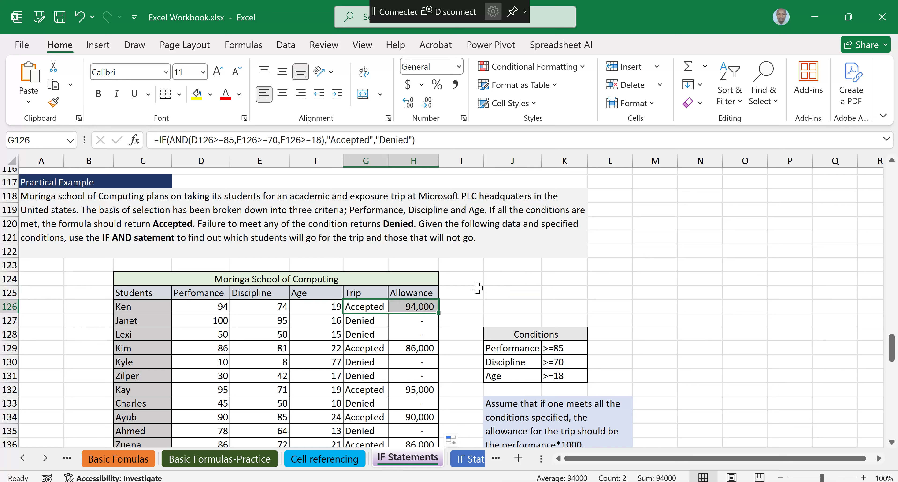
pyautogui.click(502, 281)
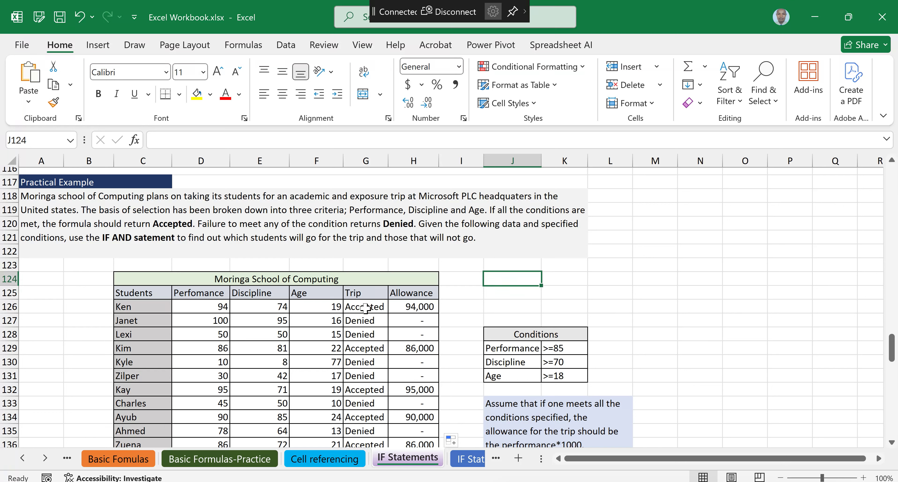
pyautogui.moveTo(365, 308); pyautogui.dragTo(415, 307)
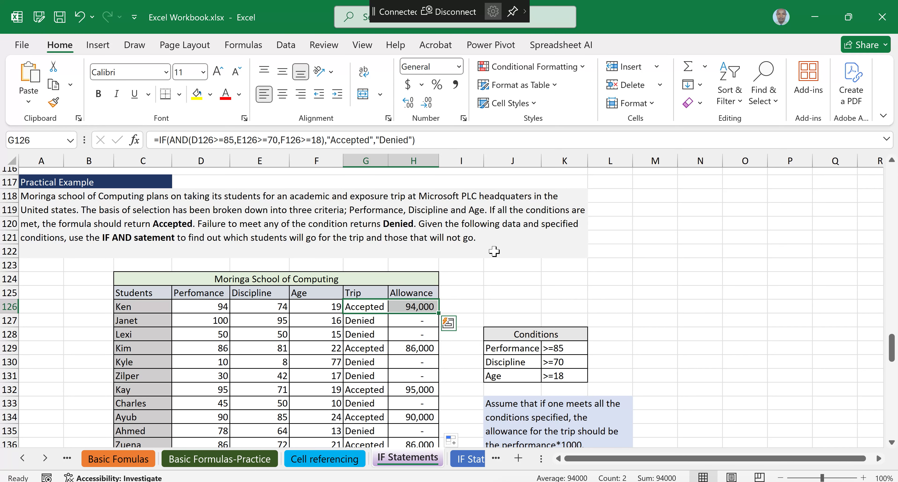
pyautogui.rightClick(400, 307)
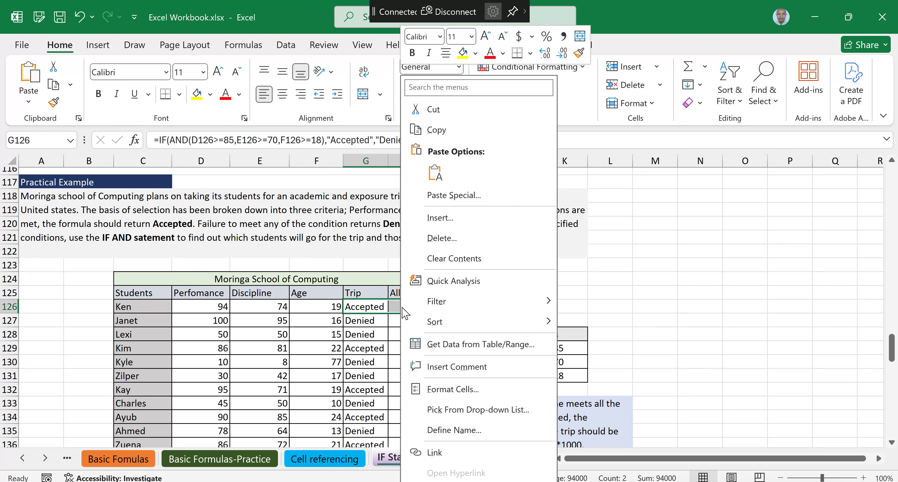
pyautogui.click(436, 129)
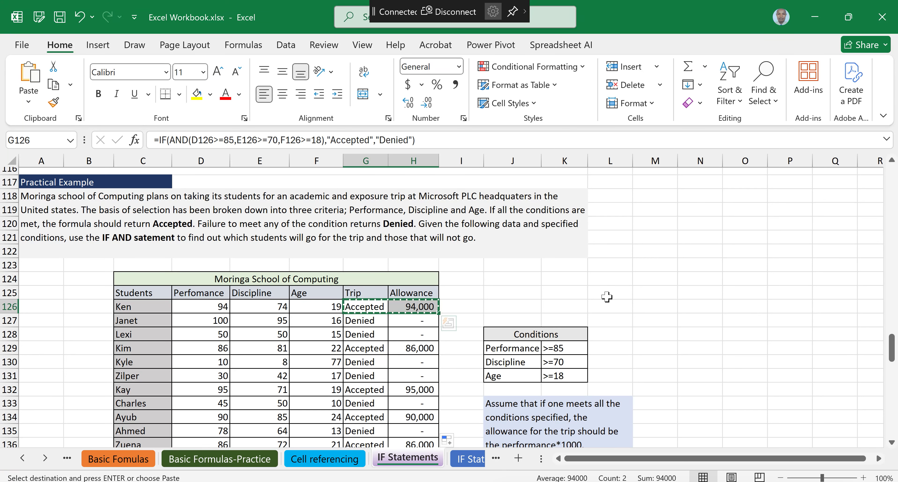
# - Paste the copied Trip and Allowance formulas into G144:H144 of the IF OR table
pyautogui.scroll(-3, 607, 297)
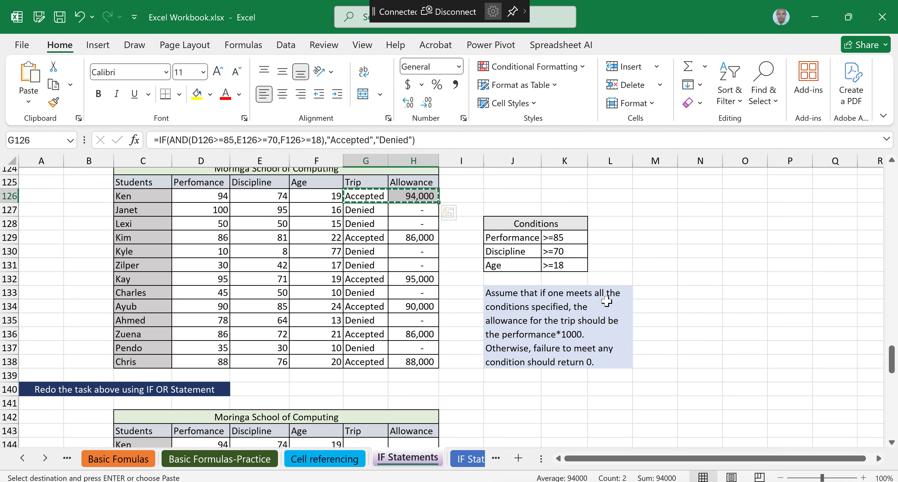
pyautogui.scroll(-2, 606, 300)
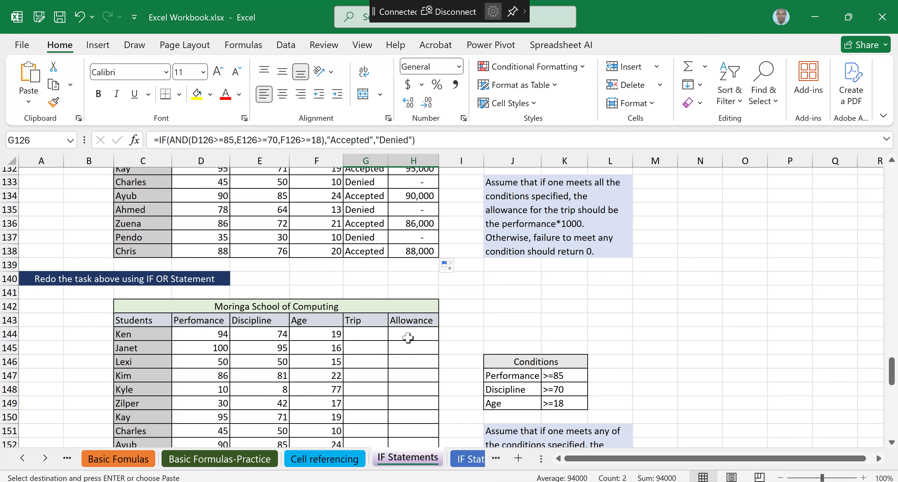
pyautogui.scroll(-1, 408, 338)
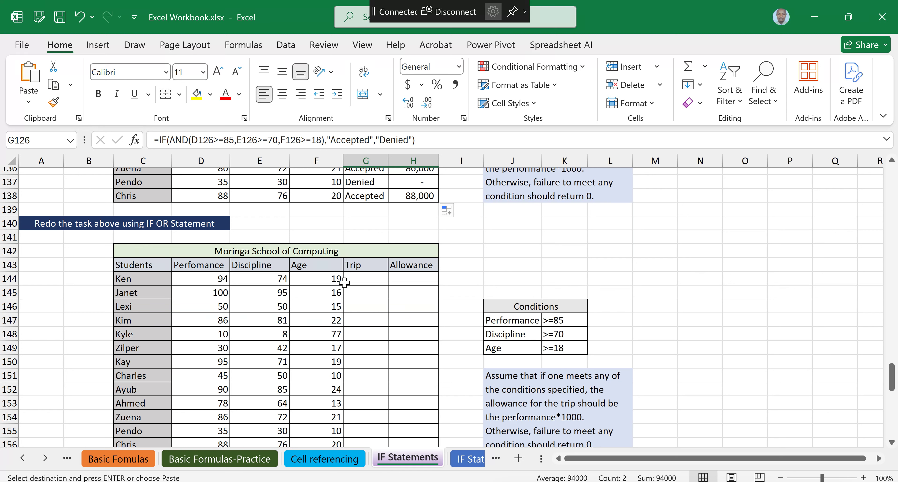
pyautogui.click(364, 278)
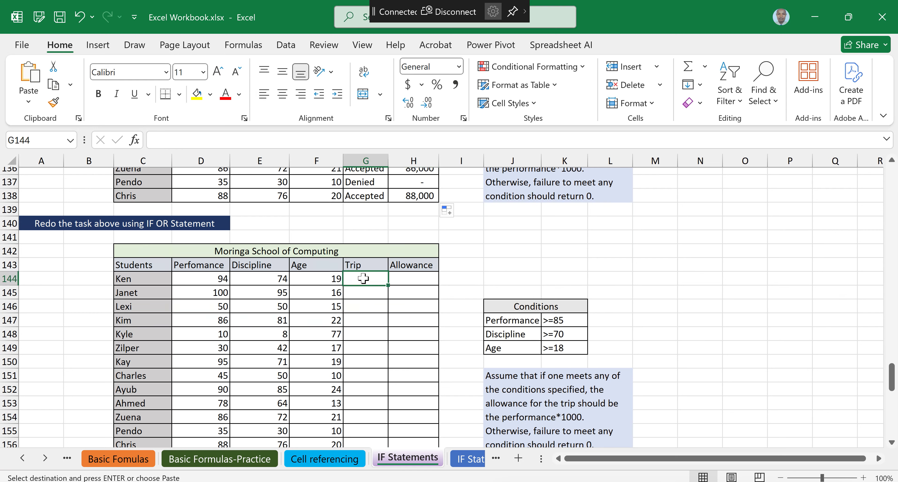
pyautogui.rightClick(364, 278)
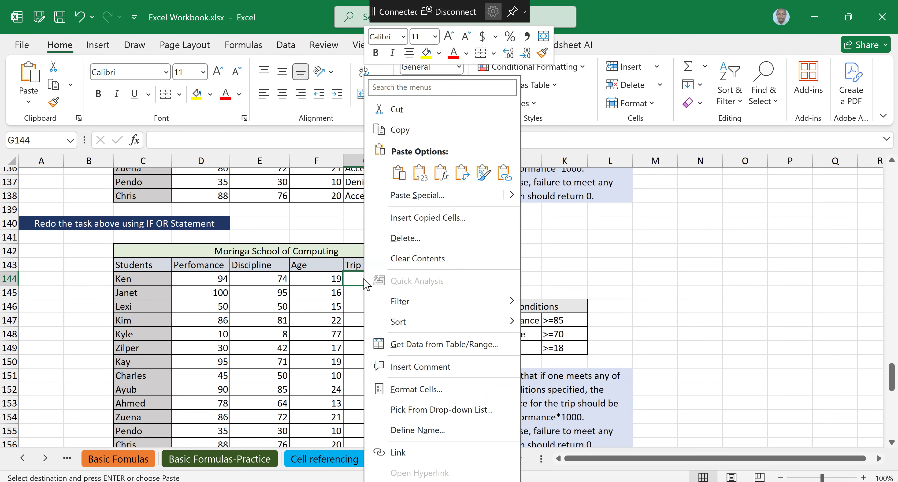
pyautogui.click(405, 179)
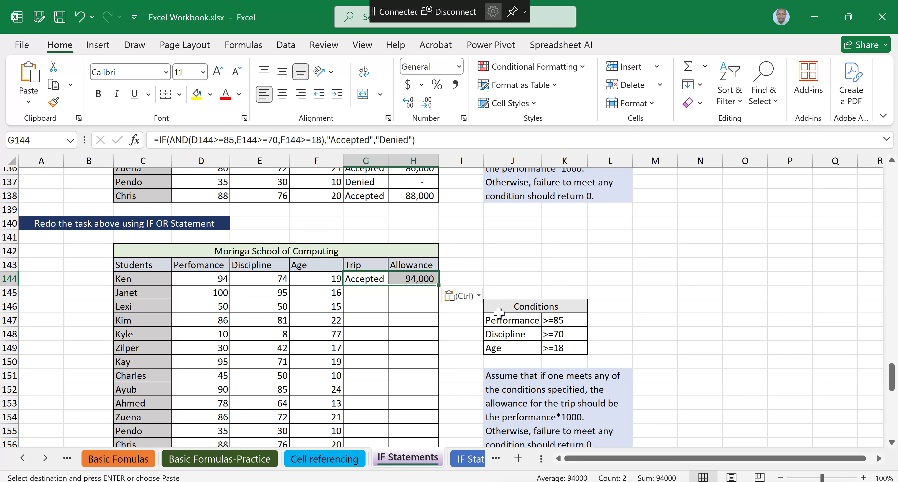
pyautogui.click(535, 269)
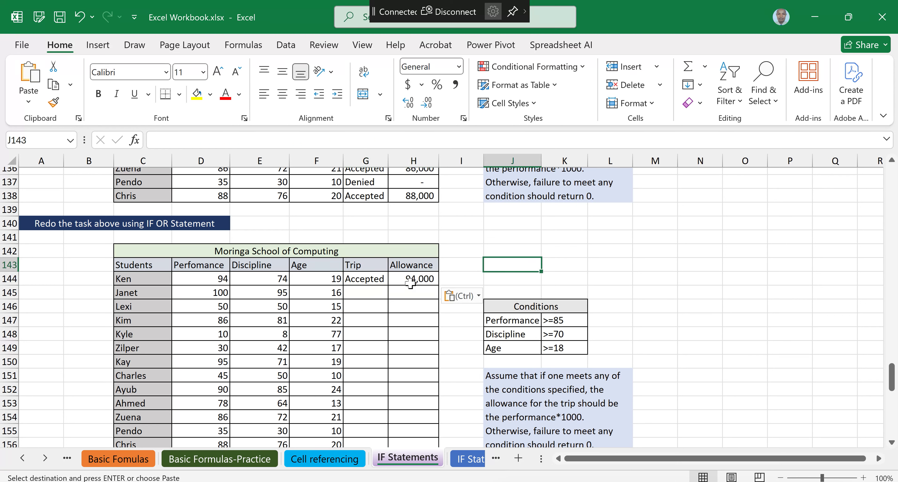
# - Replace AND with OR in the Trip formula in G144, keeping its conditions and results
pyautogui.click(370, 280)
pyautogui.doubleClick(381, 279)
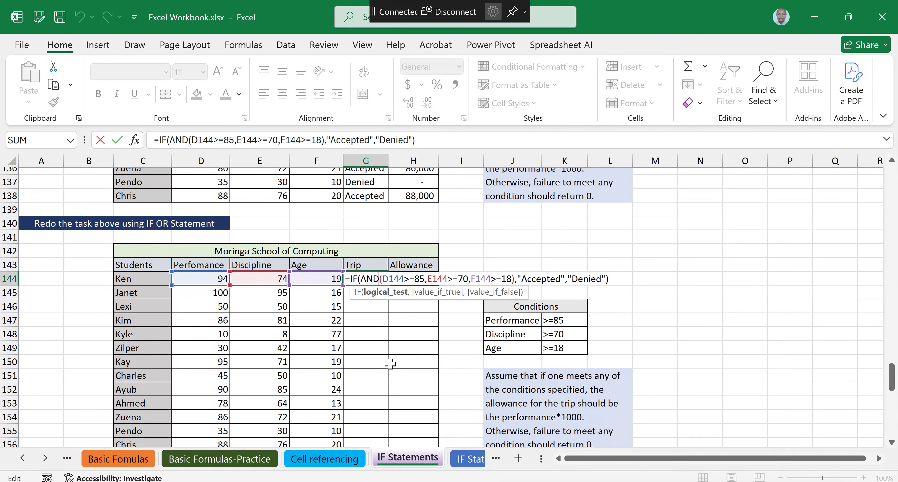
pyautogui.press('BackSpace')
pyautogui.press('BackSpace')
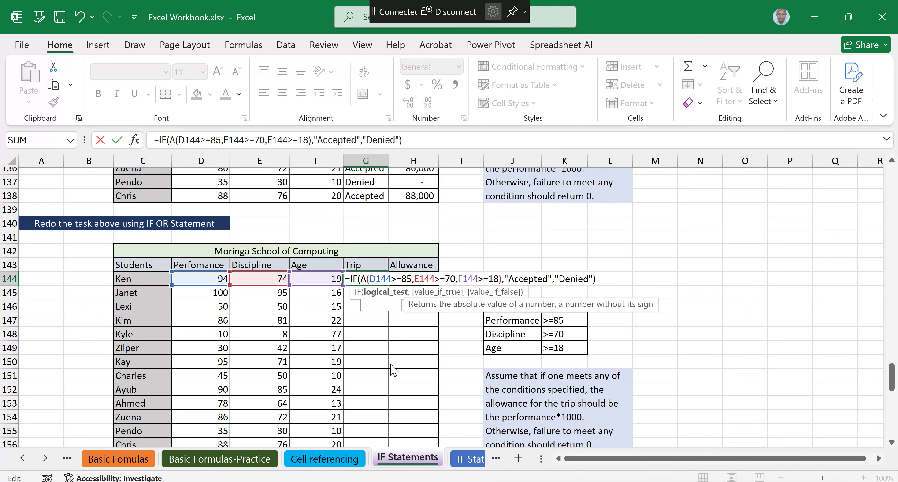
pyautogui.press('BackSpace')
pyautogui.write('O')
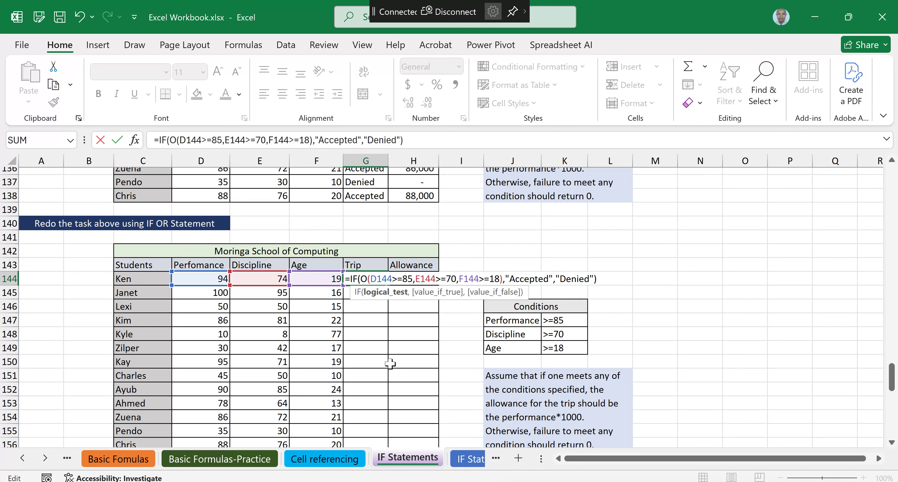
pyautogui.write('R')
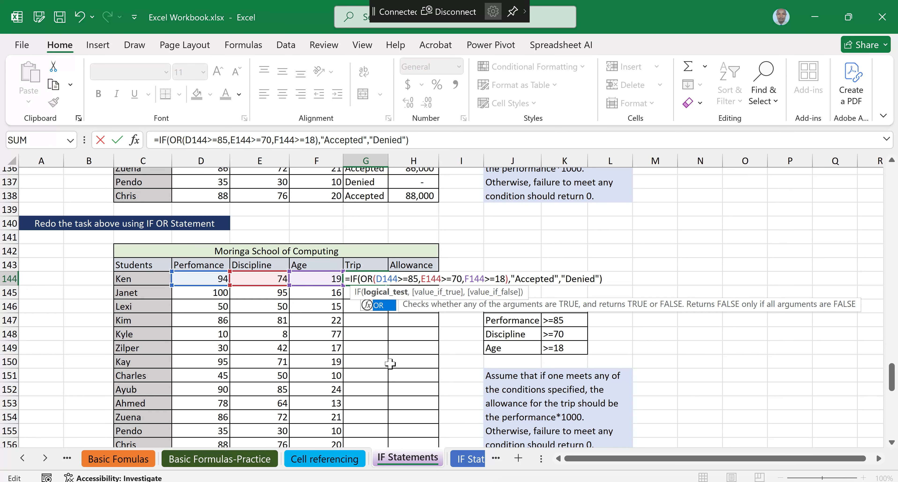
pyautogui.press('Return')
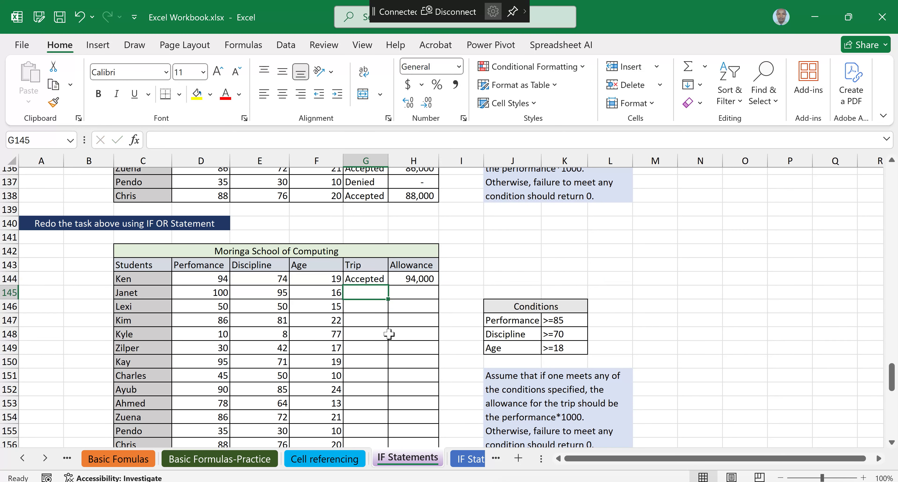
pyautogui.click(375, 278)
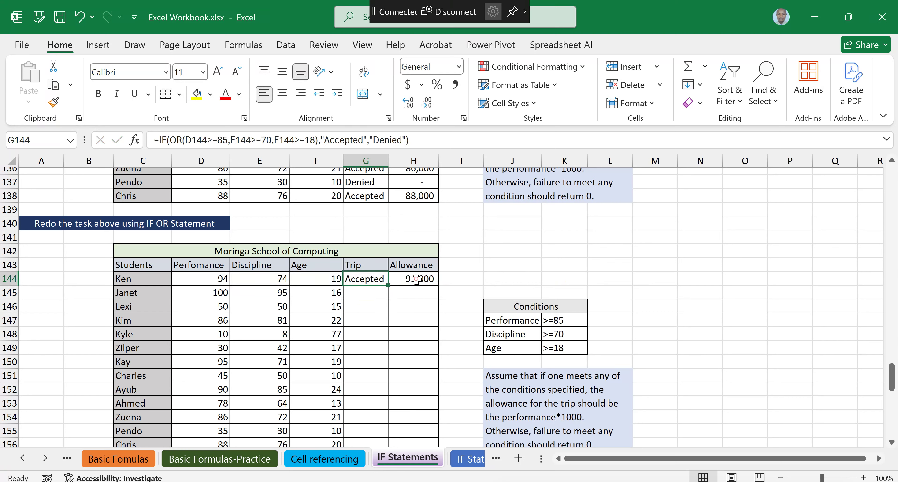
# - Replace AND with OR in the Allowance formula in H144, keeping the D144*1000 and 0 results
pyautogui.doubleClick(416, 279)
pyautogui.press('BackSpace')
pyautogui.press('BackSpace')
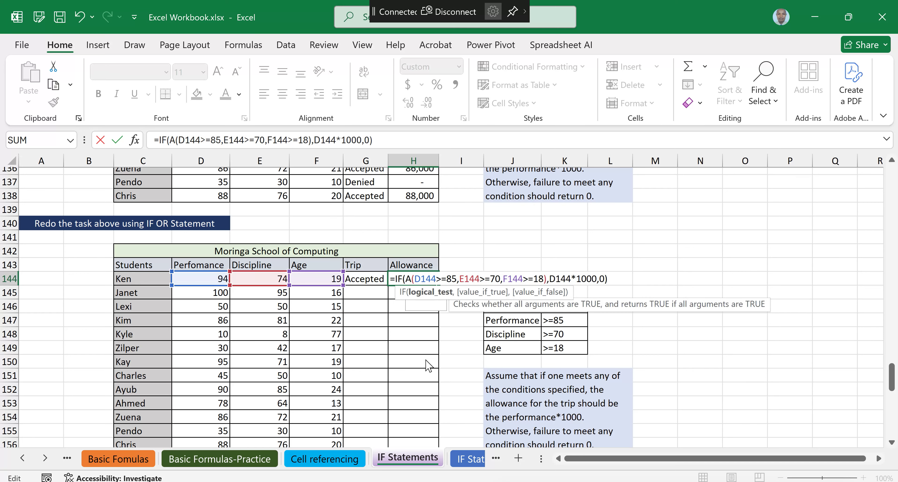
pyautogui.press('BackSpace')
pyautogui.write('OR')
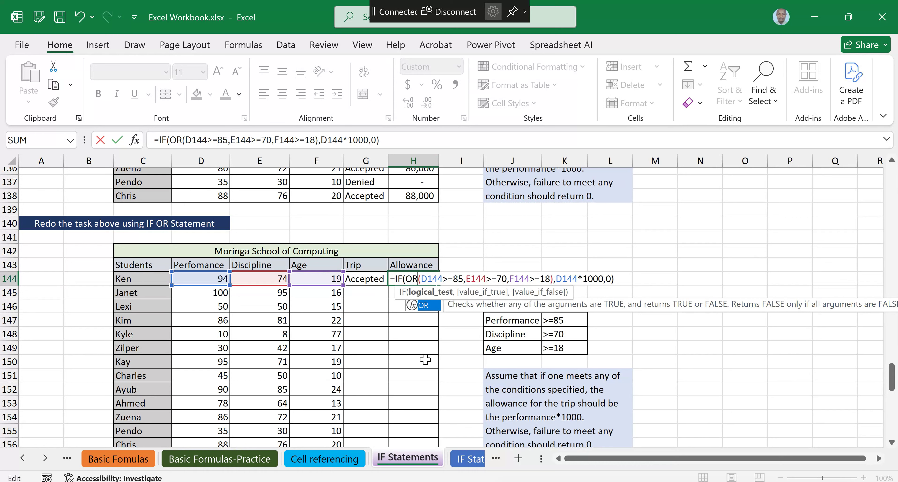
pyautogui.click(428, 307)
pyautogui.press('Return')
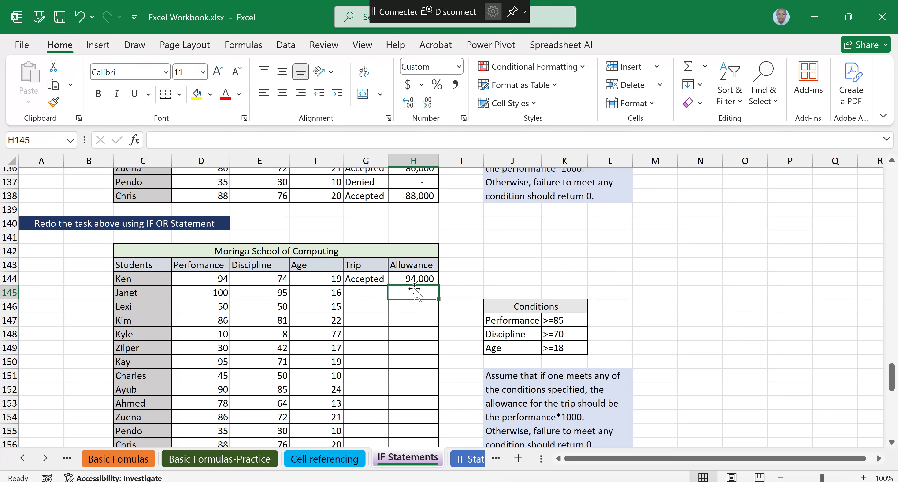
# - Fill the OR-based Trip formula from G144 down to G156 for all the remaining students
pyautogui.click(415, 278)
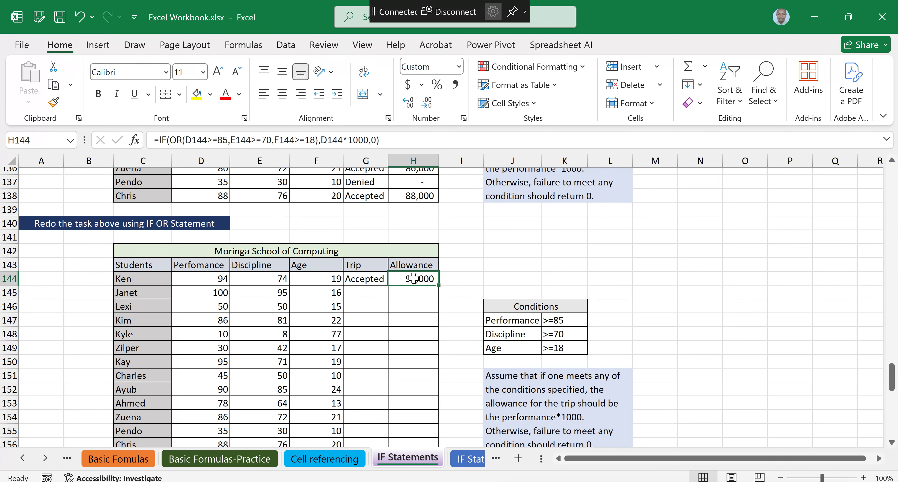
pyautogui.click(351, 276)
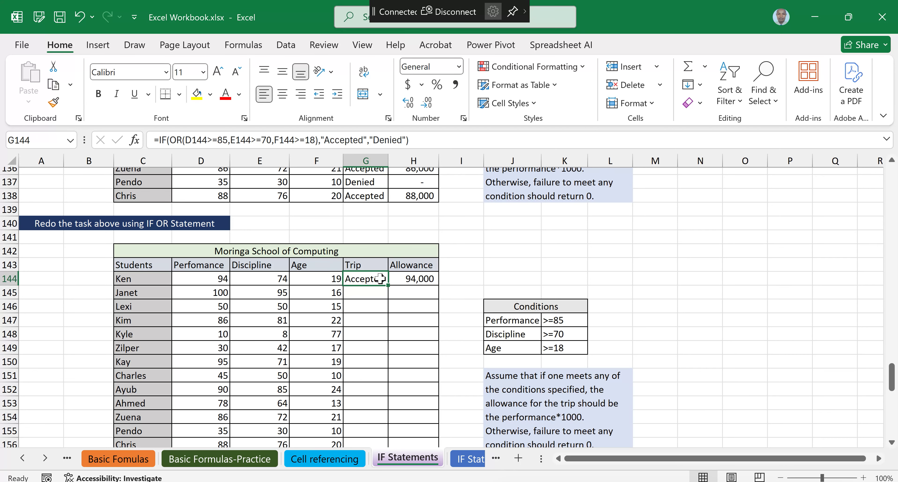
pyautogui.scroll(-1, 380, 279)
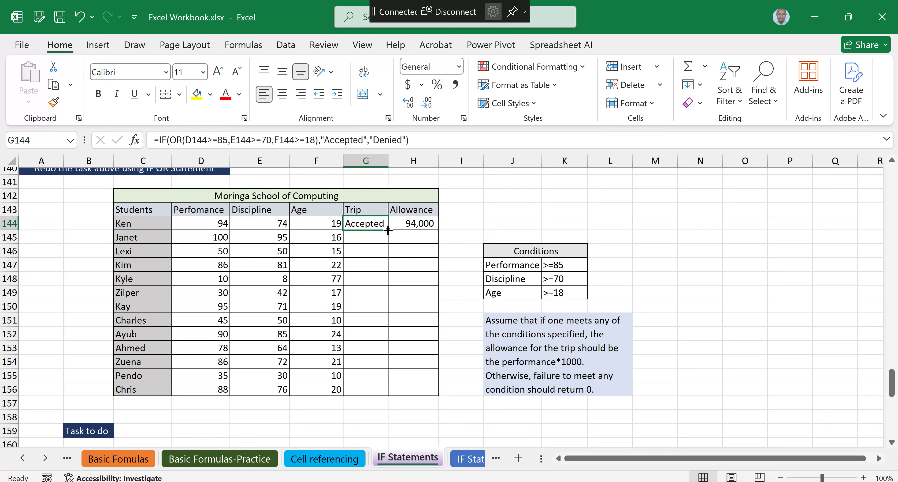
pyautogui.moveTo(388, 228); pyautogui.dragTo(373, 393)
# - Fill the OR-based Allowance formula from H144 down through H156
pyautogui.click(426, 222)
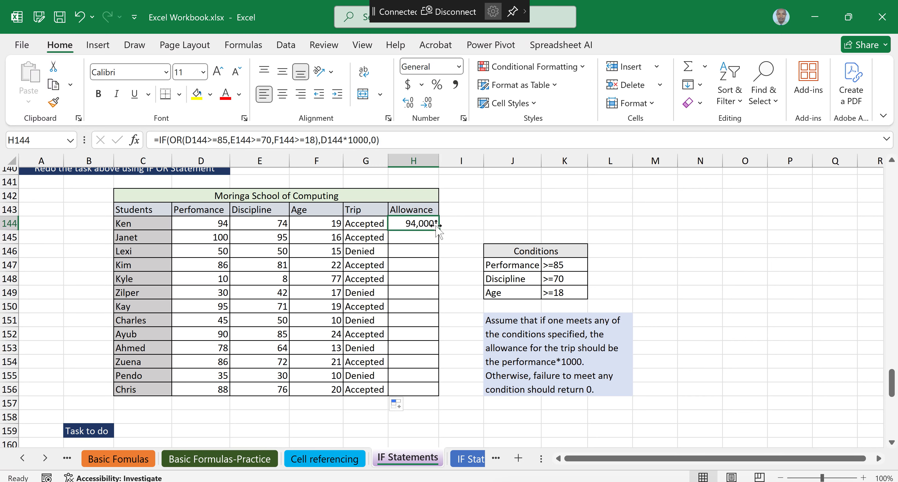
pyautogui.moveTo(437, 230); pyautogui.dragTo(423, 392)
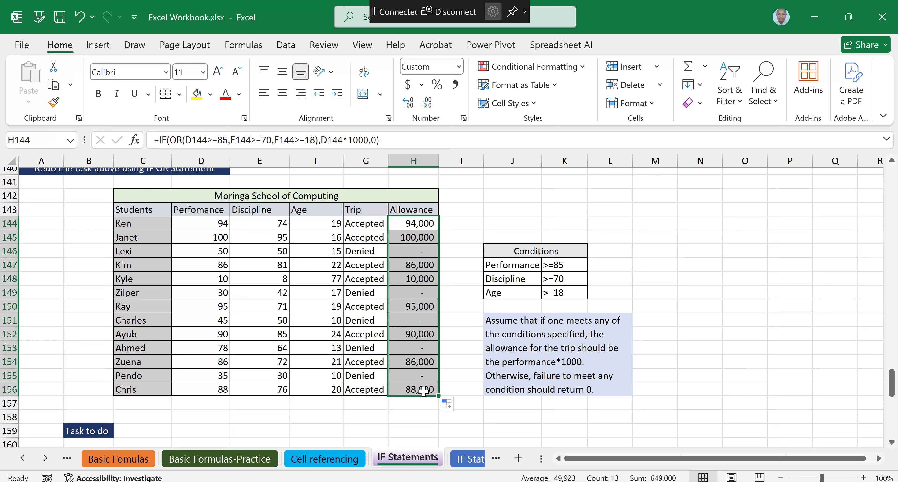
pyautogui.click(518, 220)
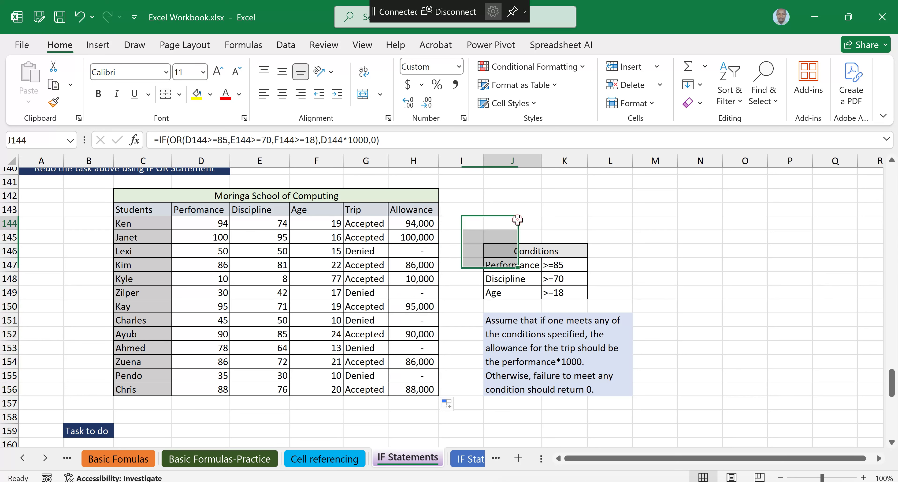